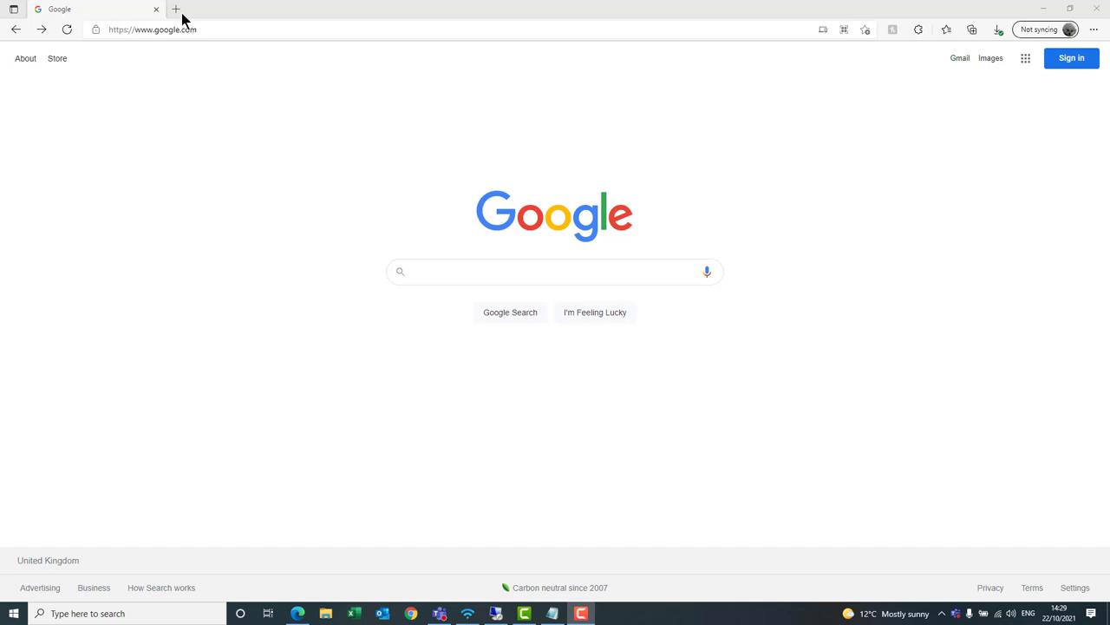
drag(211, 30, 64, 13)
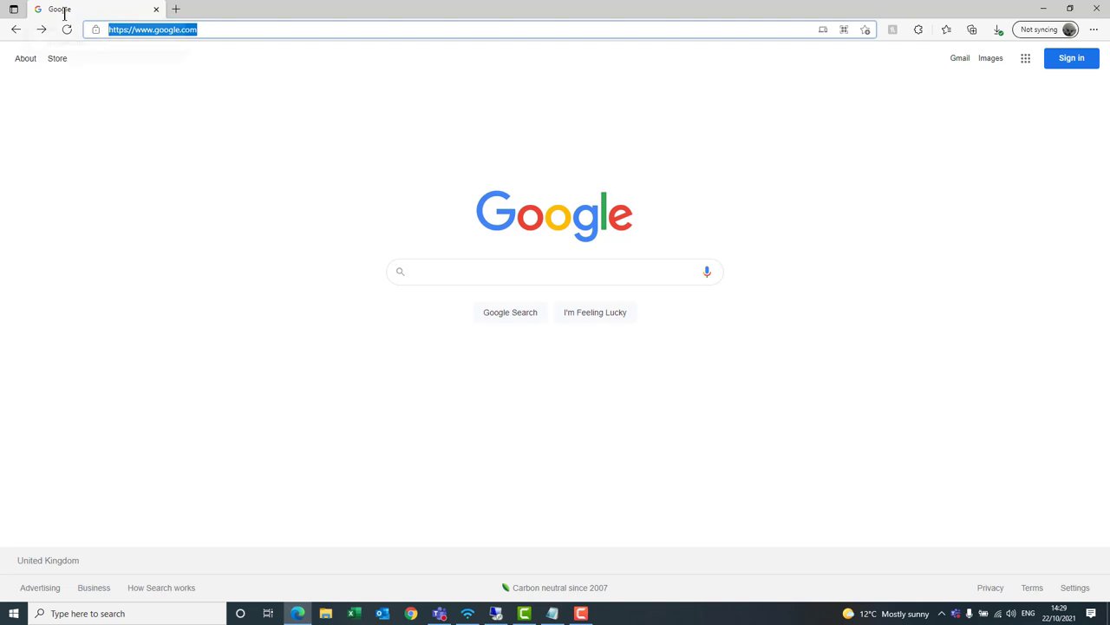
text(https://broadcastradio.com/DSDownload)
key(Return)
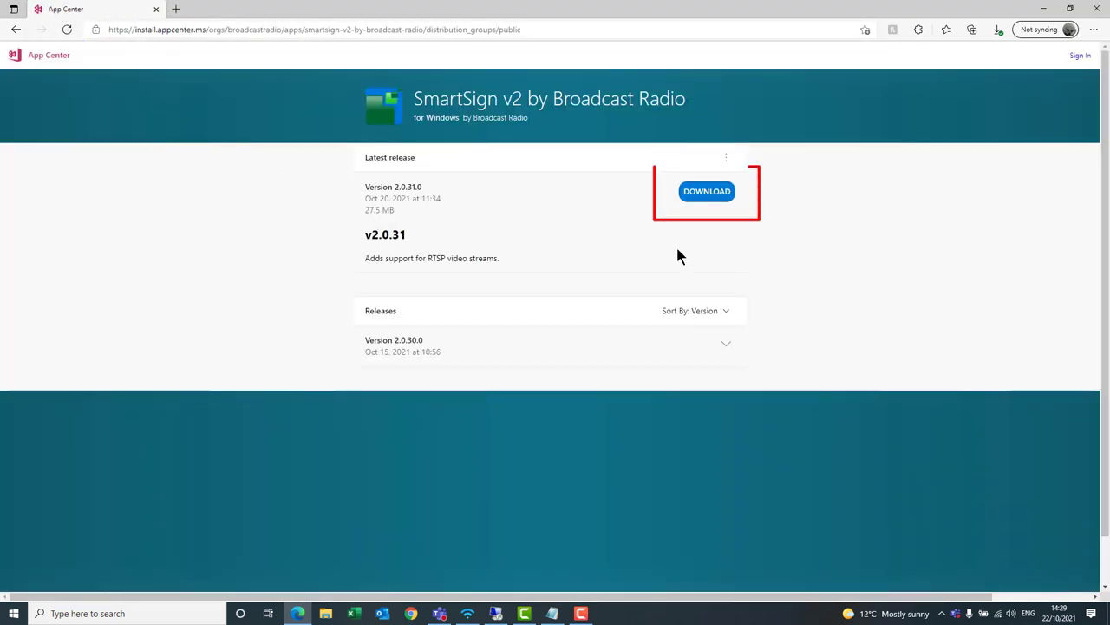
click(712, 191)
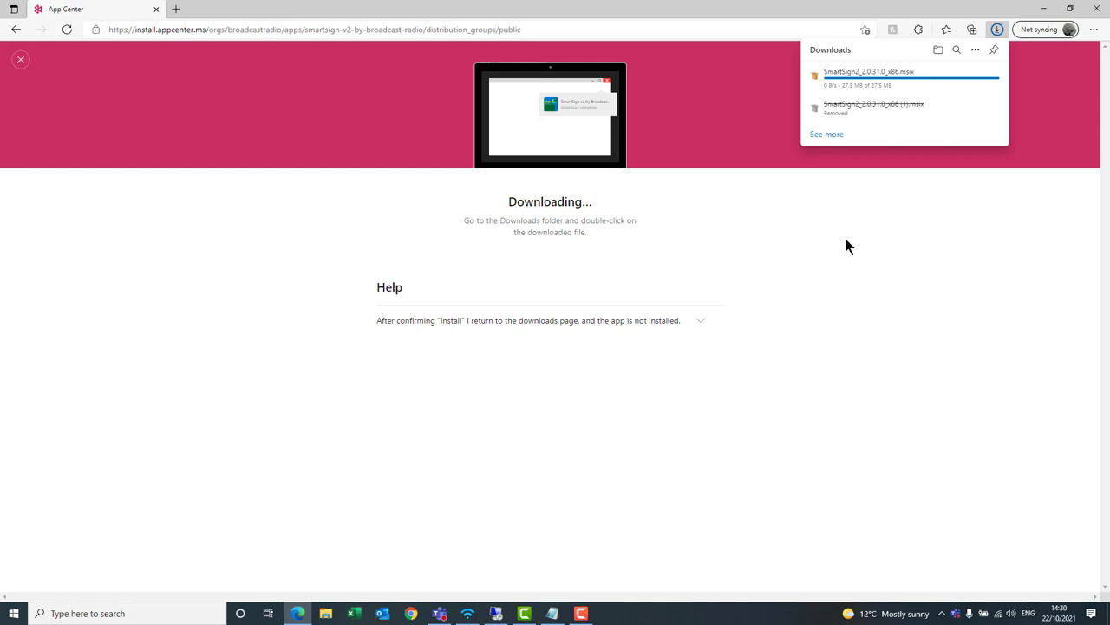
- Install SmartSign v2 from the downloaded SmartSign2_2.0.31.0_x86.msix file and continue with the evaluation licence
click(939, 51)
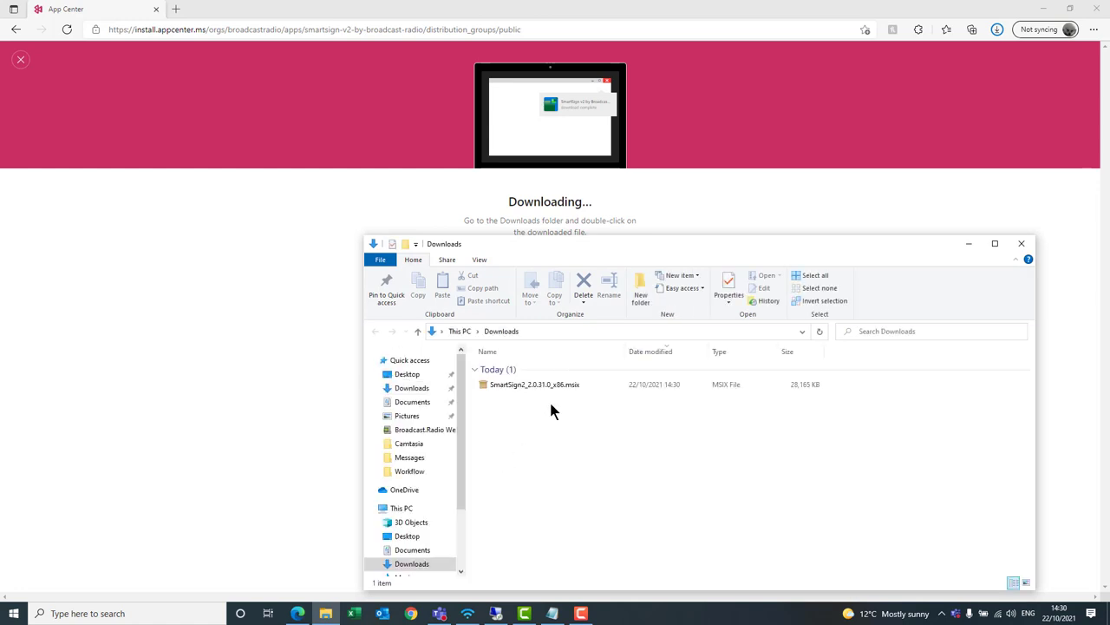
click(554, 386)
double_click(554, 386)
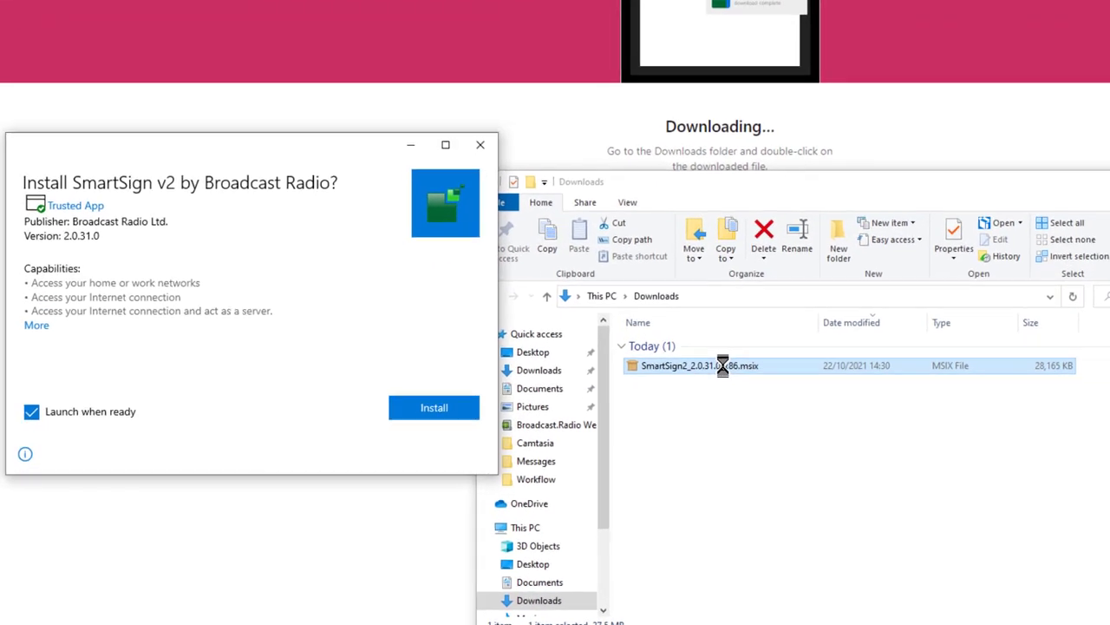
click(440, 409)
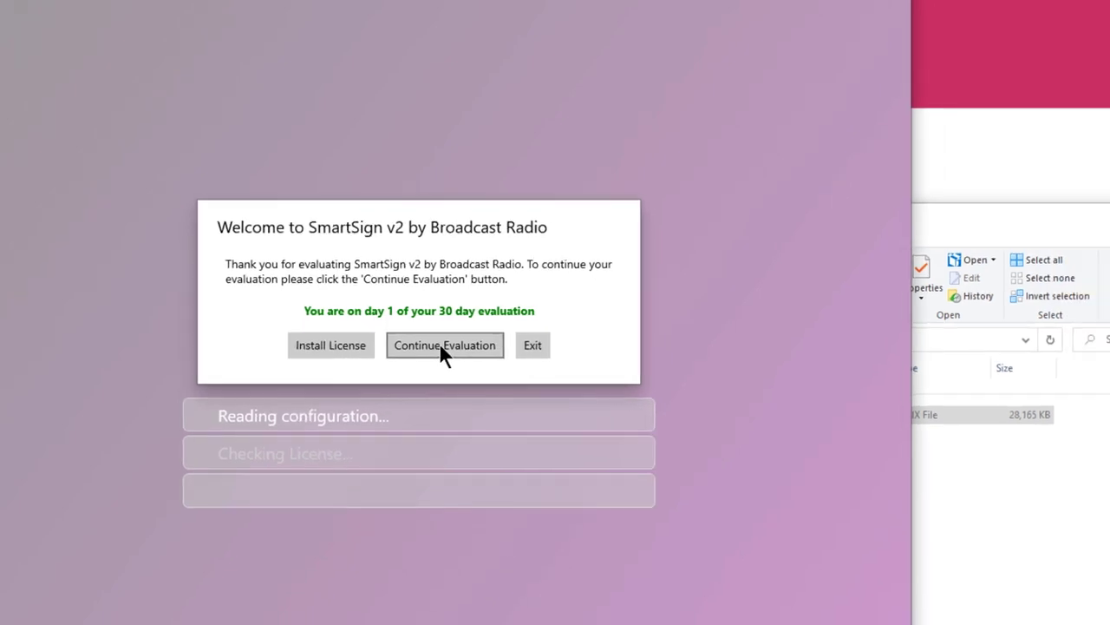
click(453, 349)
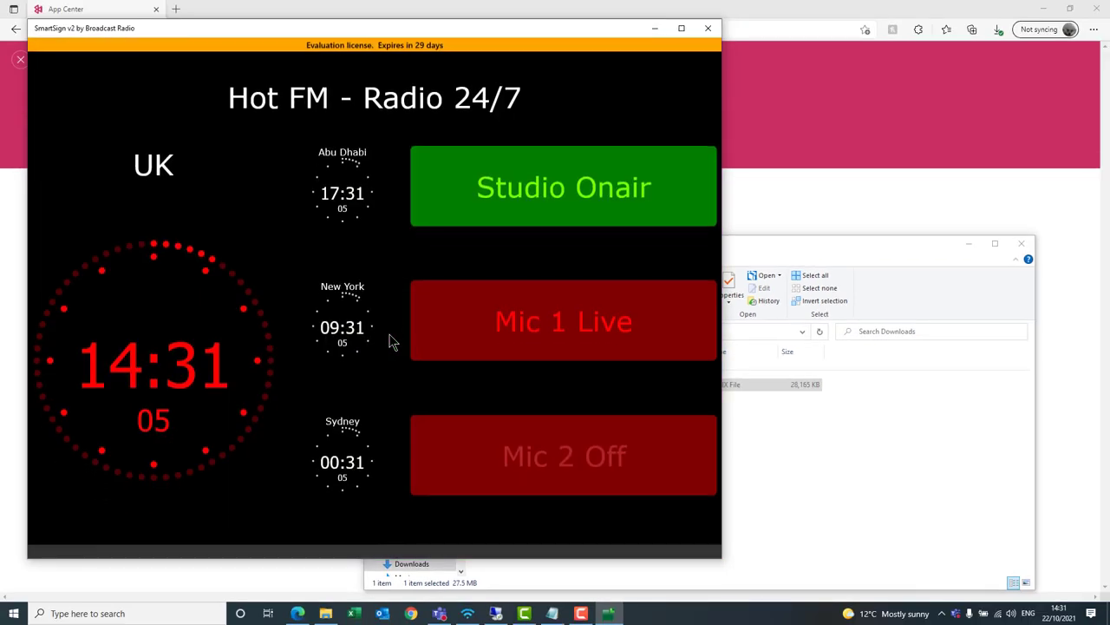
- Maximize the SmartSign window and open the layout editor for the Hot FM display
click(681, 28)
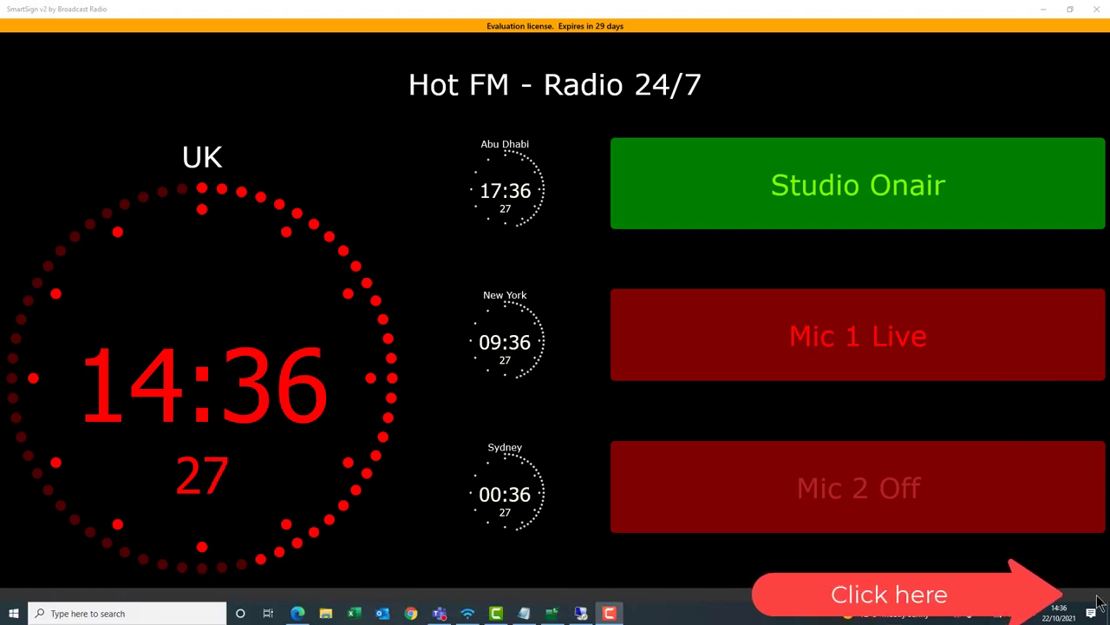
mouse_move(1095, 597)
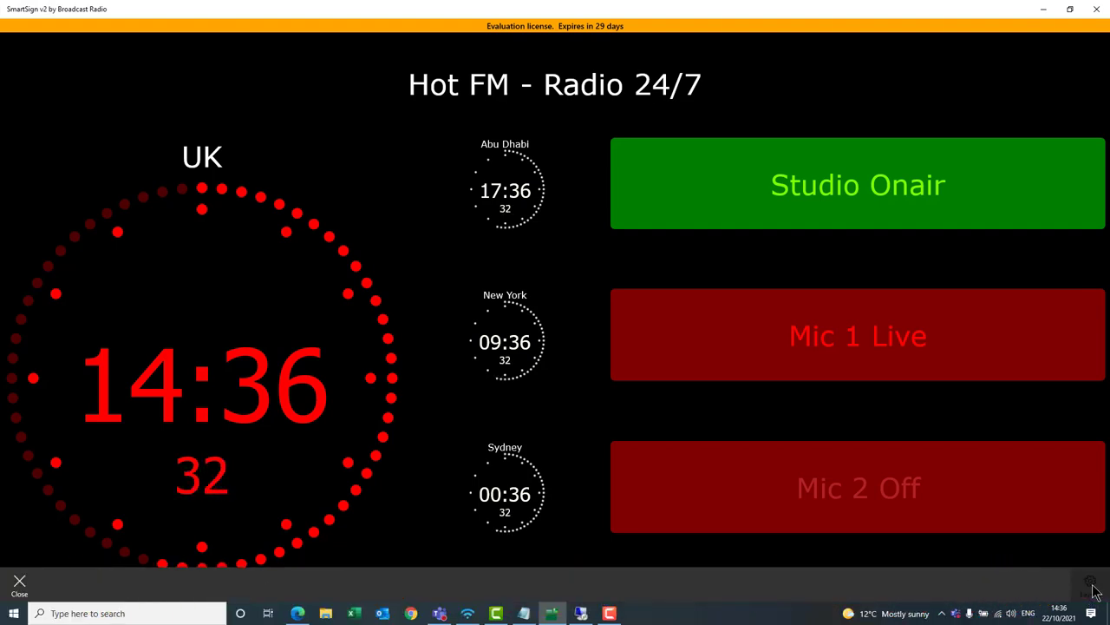
click(1094, 591)
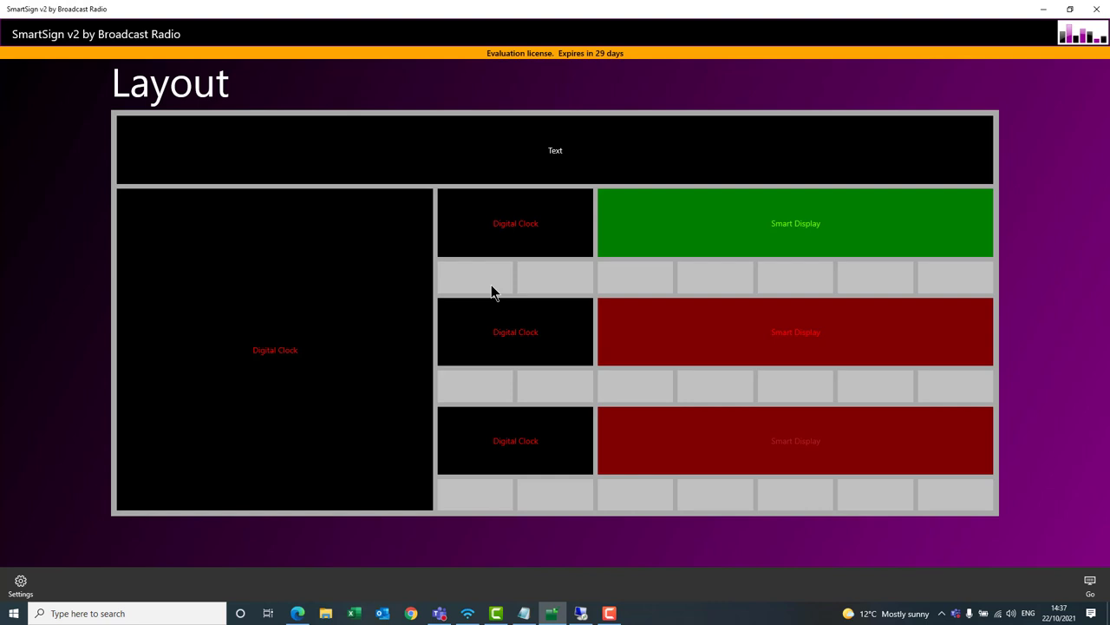
- Start adding a tile in the first empty cell directly below the green Smart Display tile
click(310, 280)
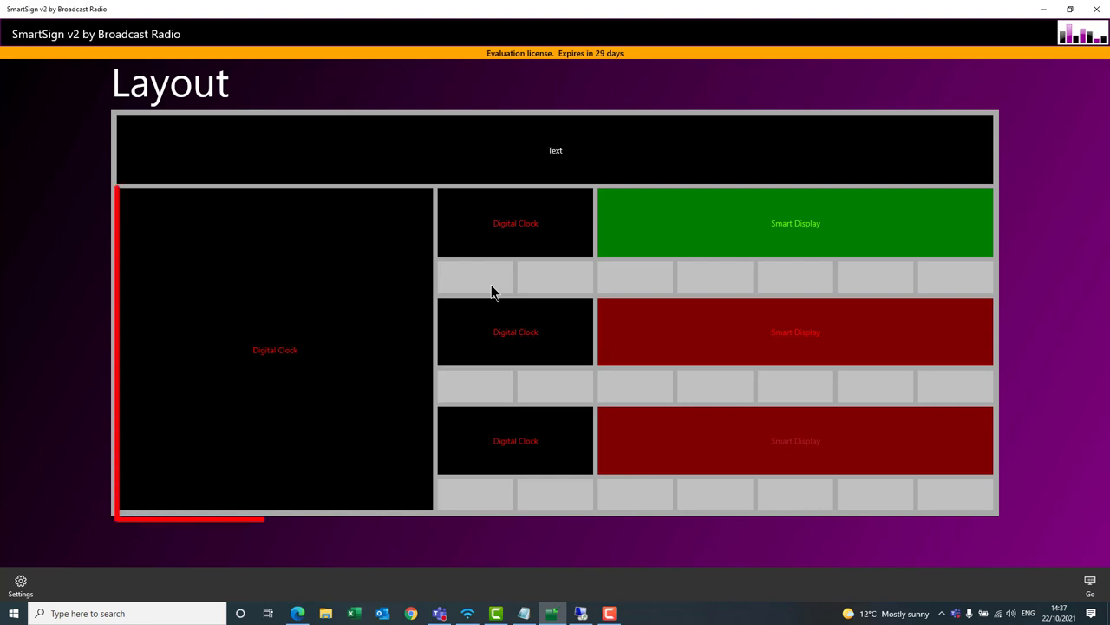
click(508, 166)
click(696, 235)
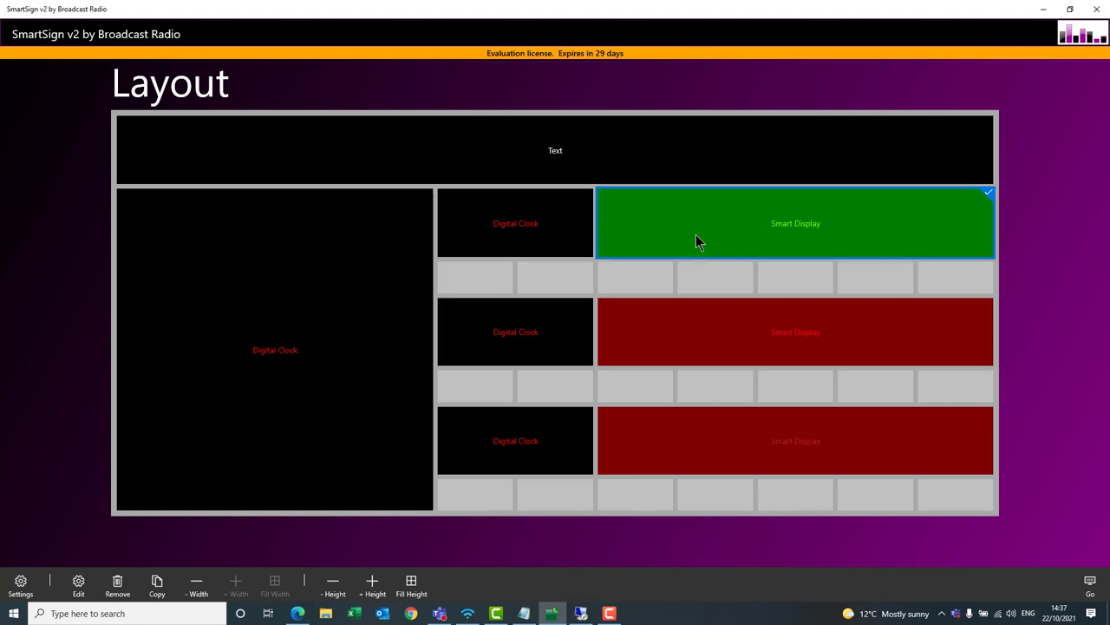
click(630, 285)
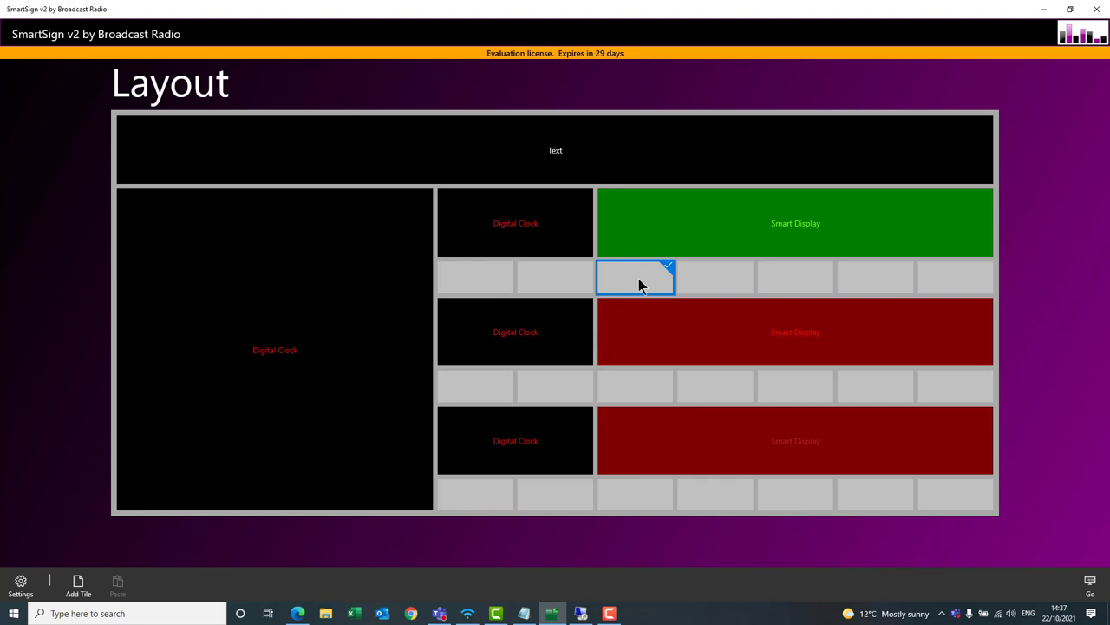
double_click(631, 274)
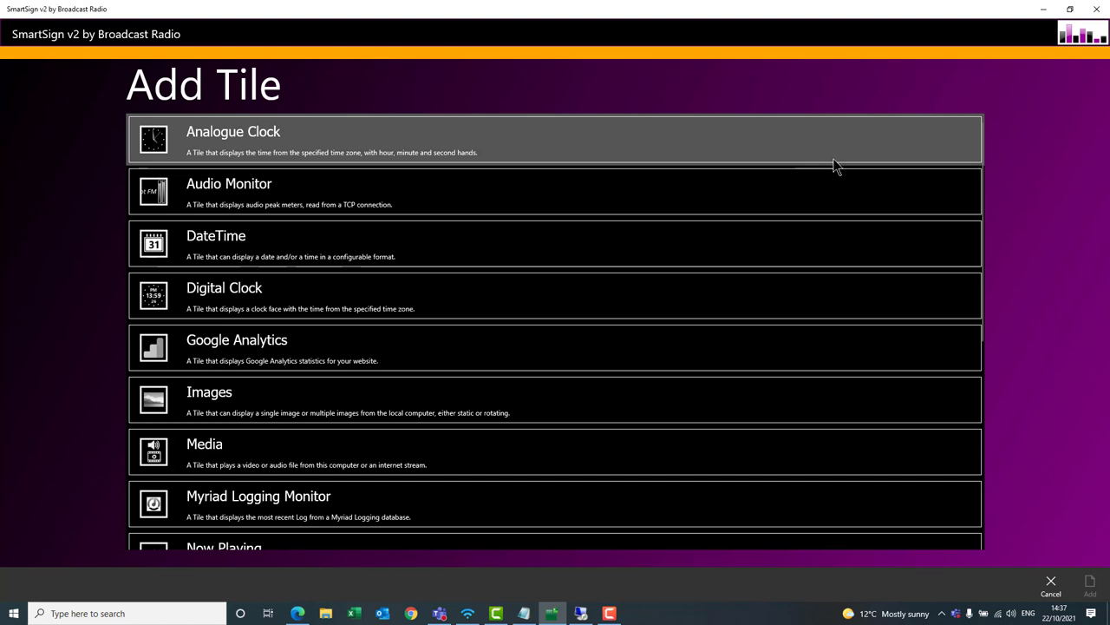
- Examine the available tile types and their descriptions, from Analogue Clock through to YouTube
scroll(845, 212, down, 3)
scroll(847, 217, up, 3)
click(347, 180)
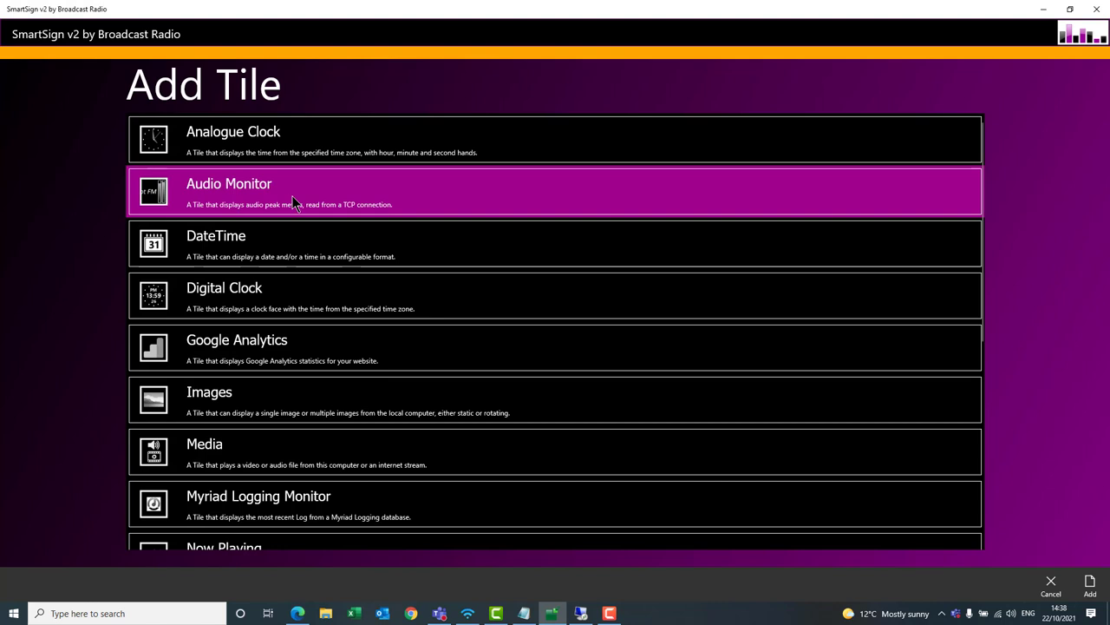
click(388, 250)
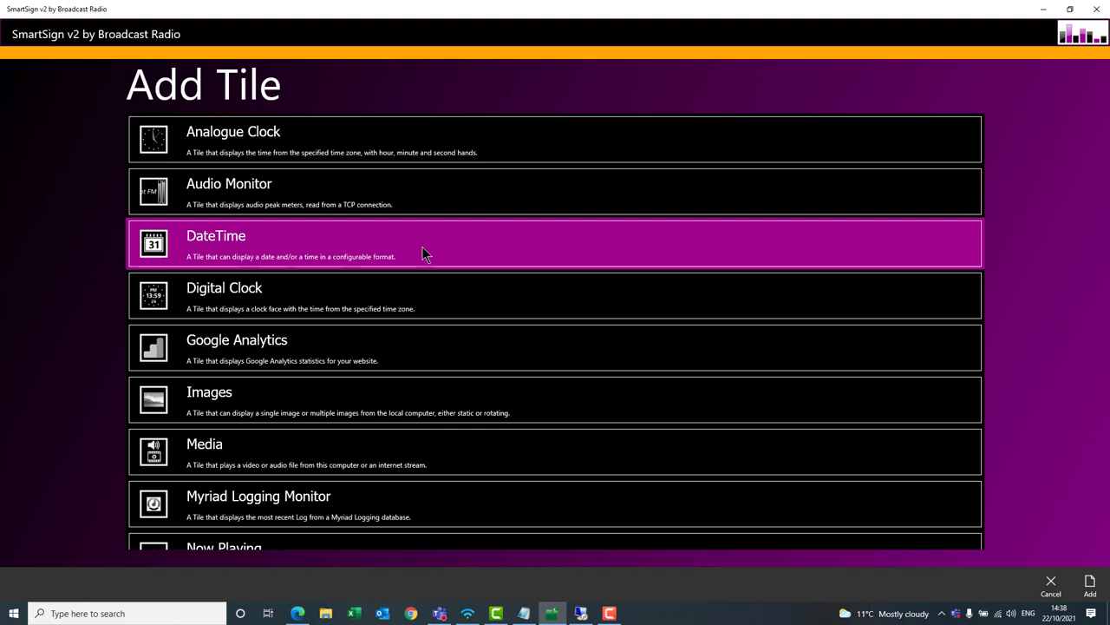
click(438, 294)
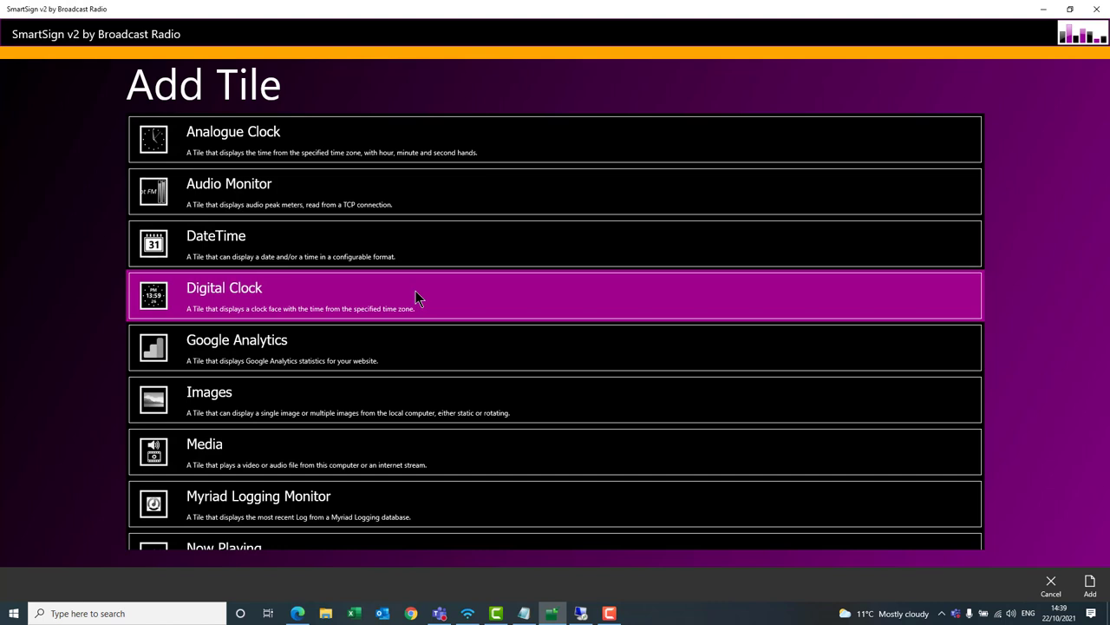
click(563, 347)
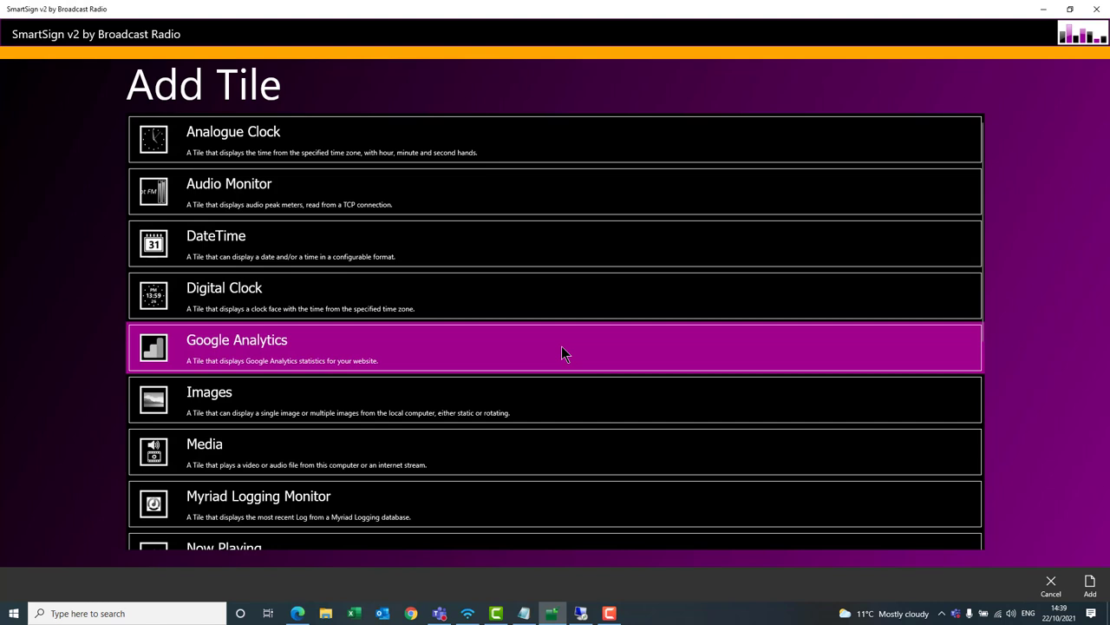
click(519, 394)
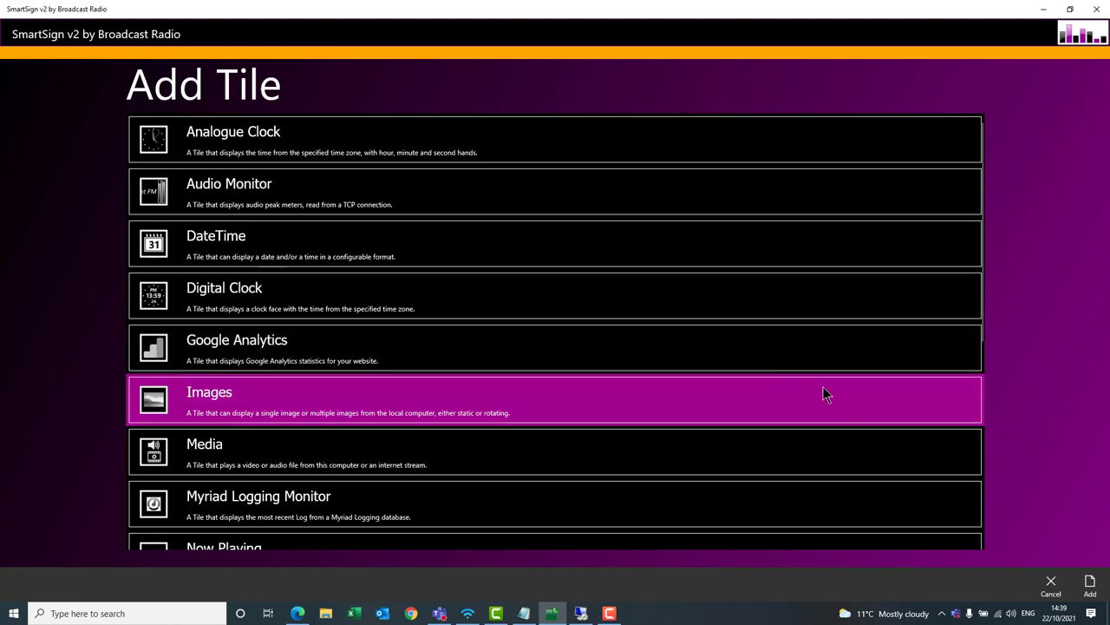
scroll(822, 386, down, 1)
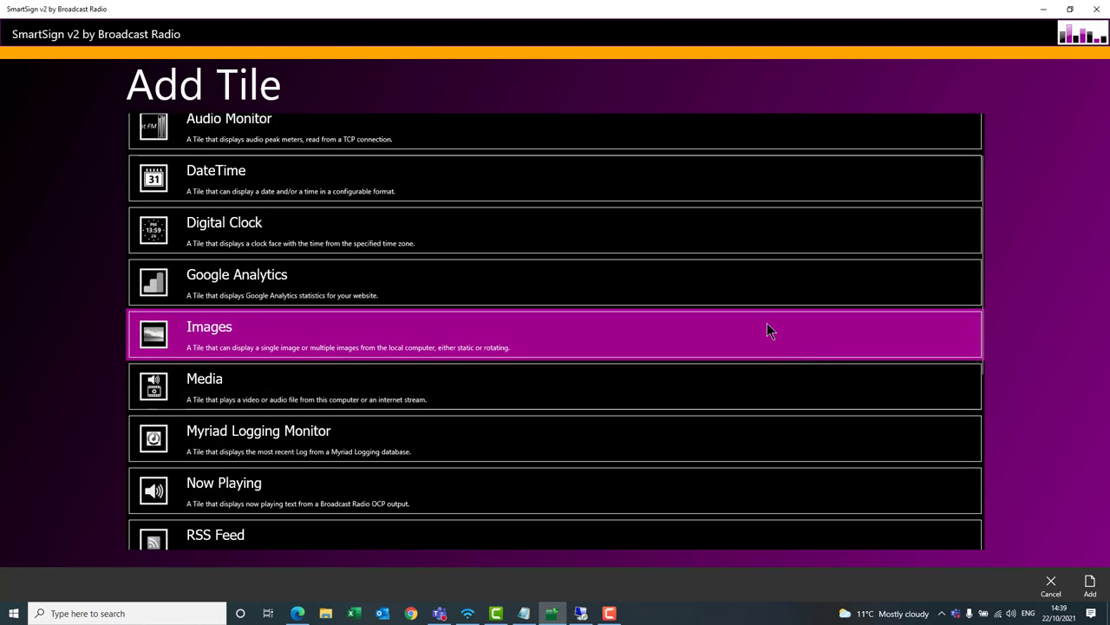
scroll(754, 334, down, 1)
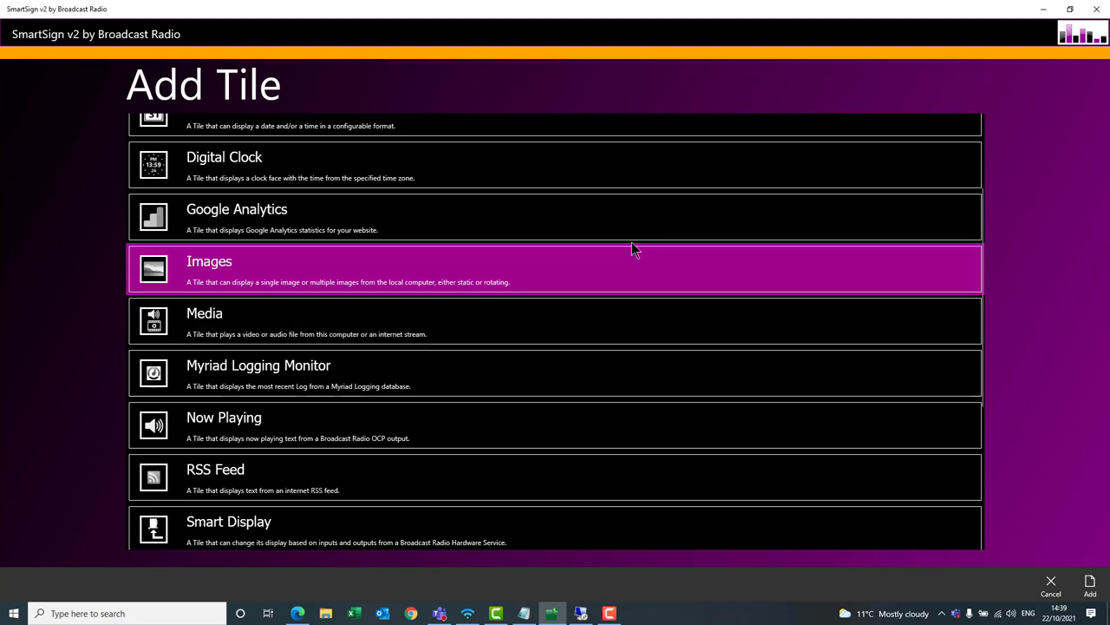
click(639, 339)
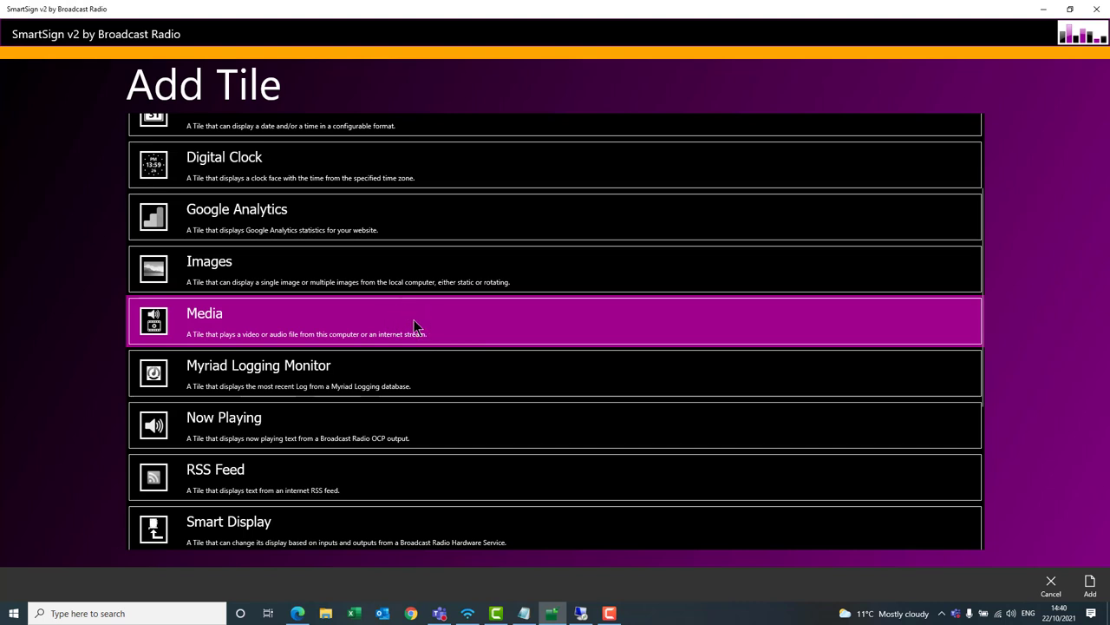
click(484, 372)
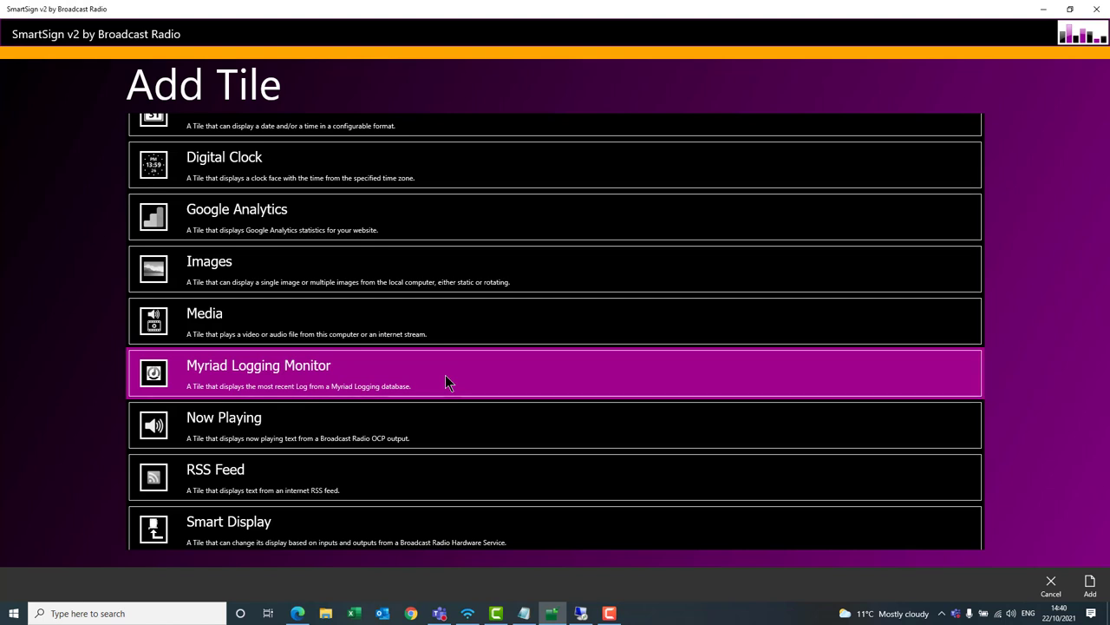
click(531, 425)
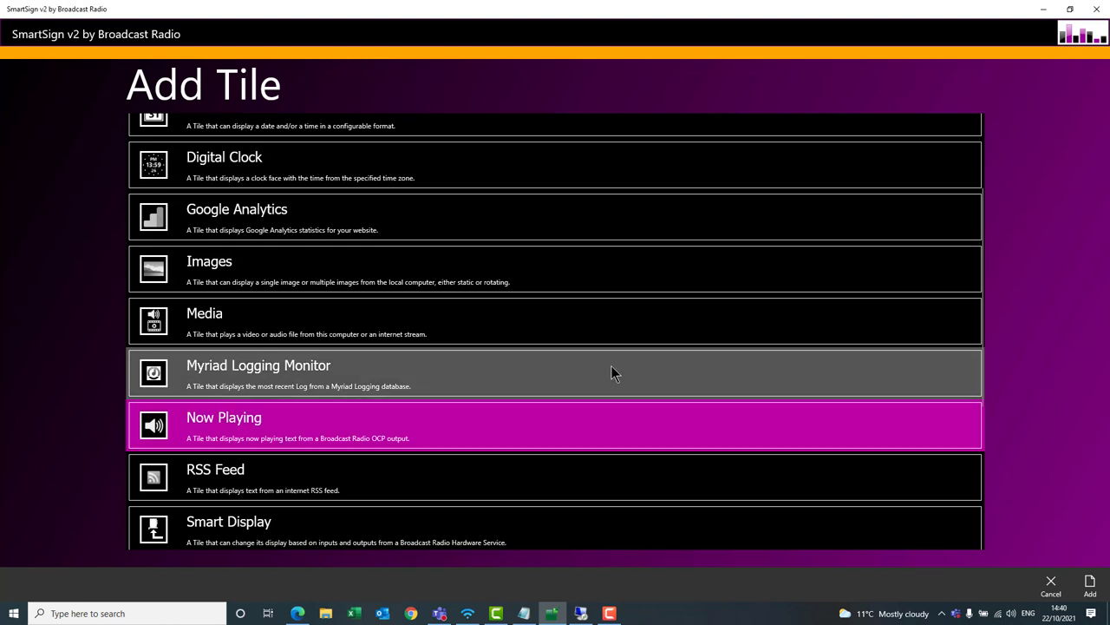
scroll(538, 369, down, 1)
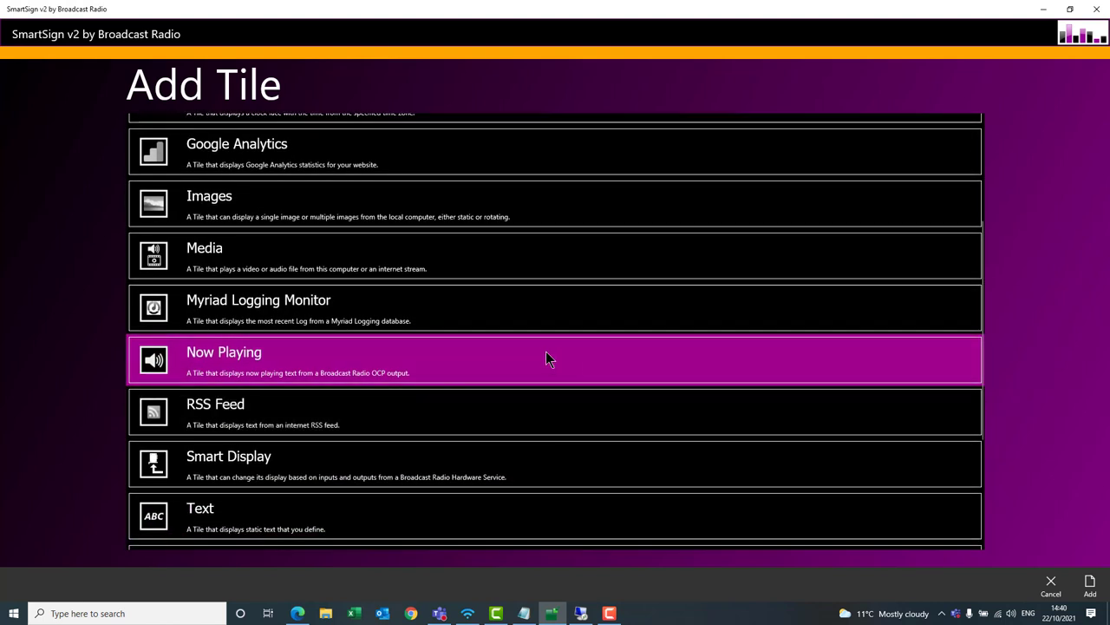
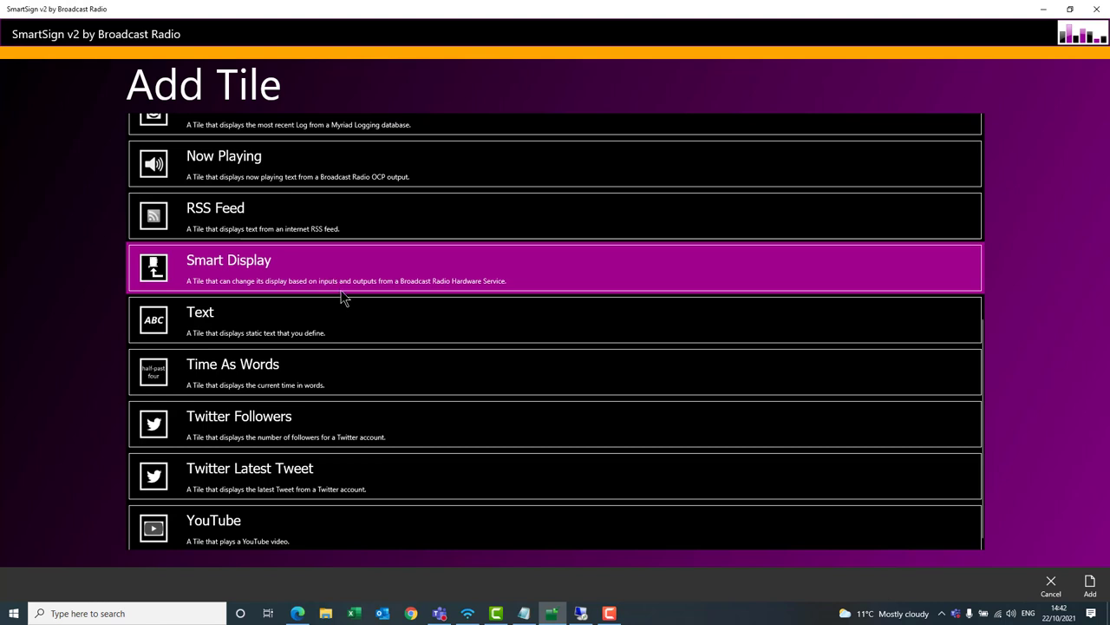
click(473, 326)
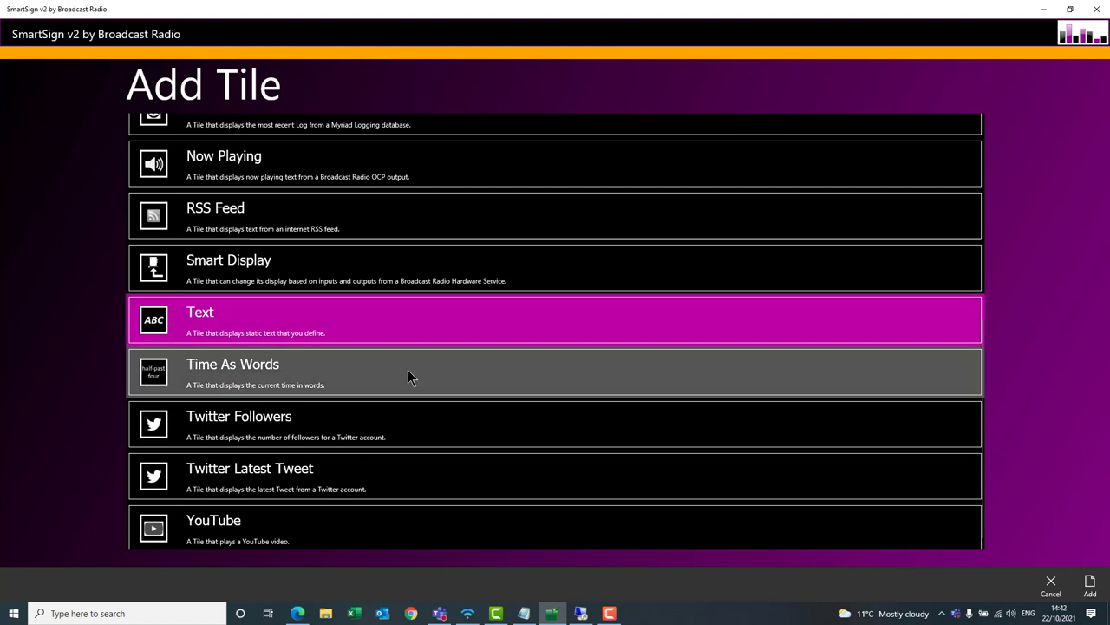
click(421, 374)
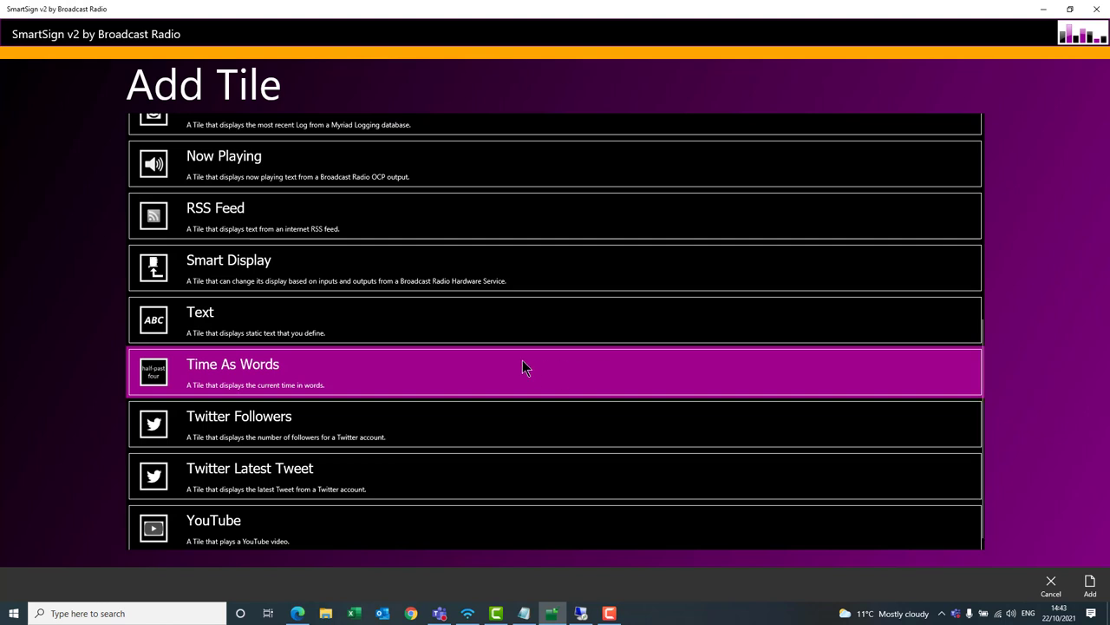
scroll(512, 373, down, 1)
click(478, 402)
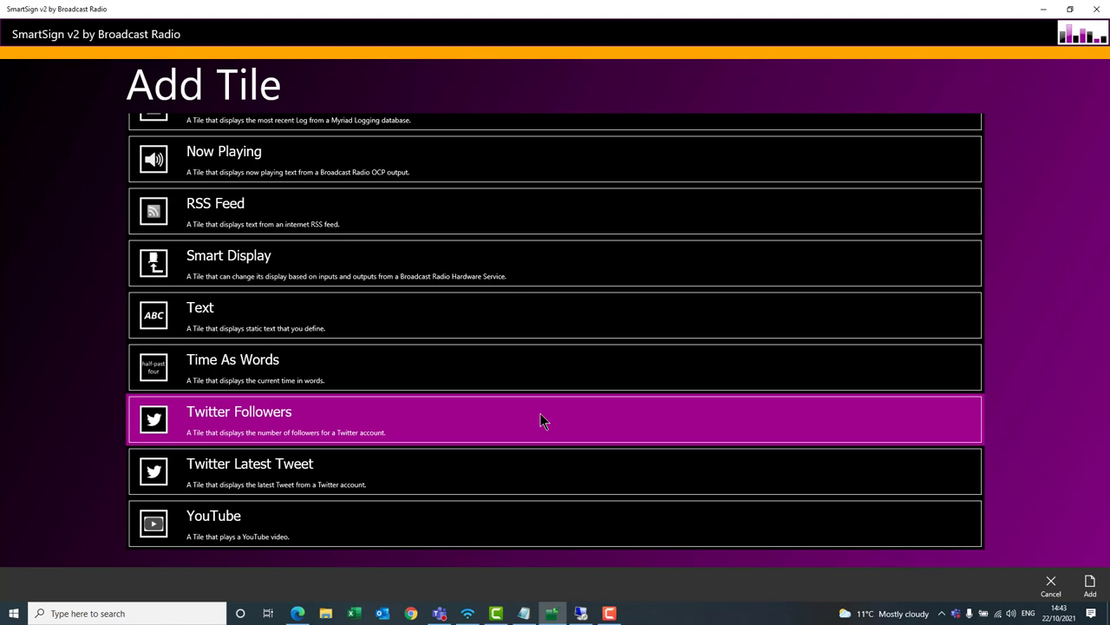
click(552, 491)
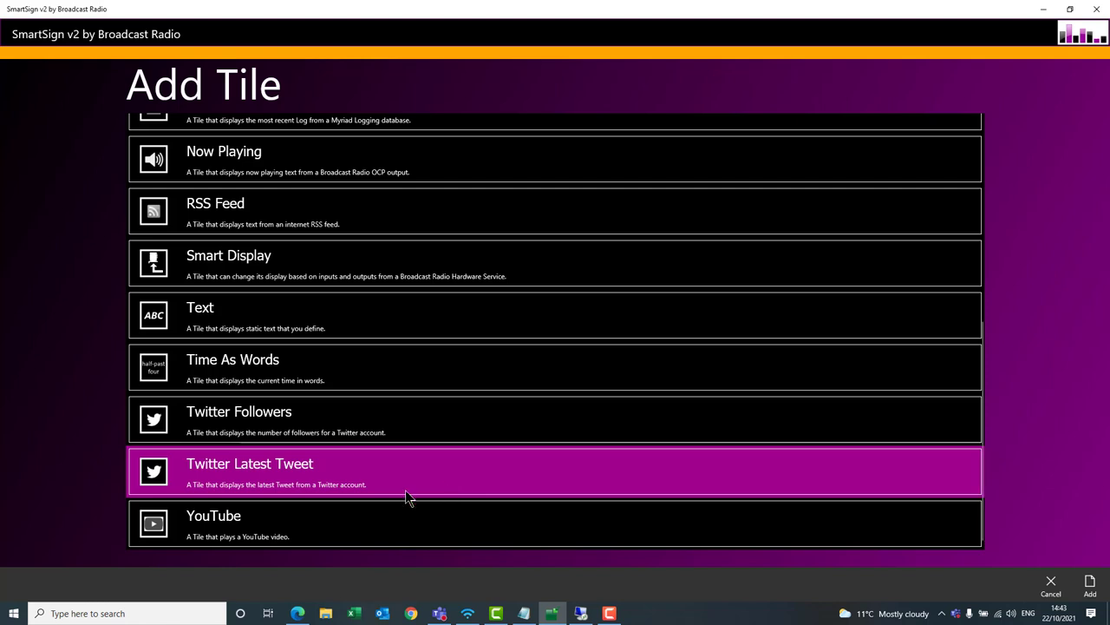
click(525, 508)
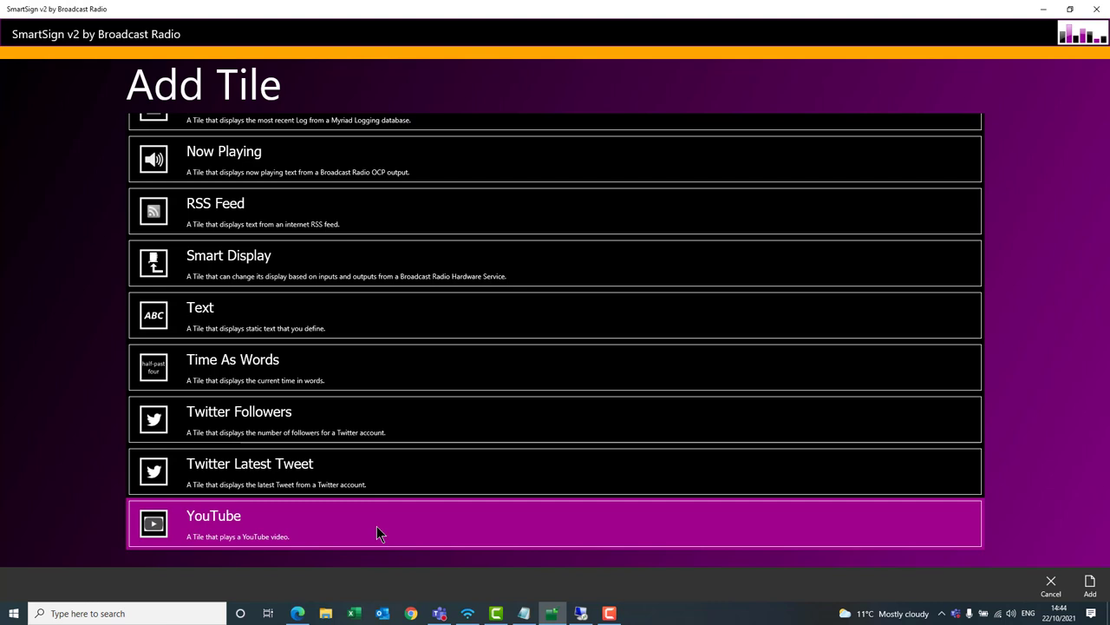
- Add an Images tile to the chosen empty cell of the layout
scroll(765, 358, up, 5)
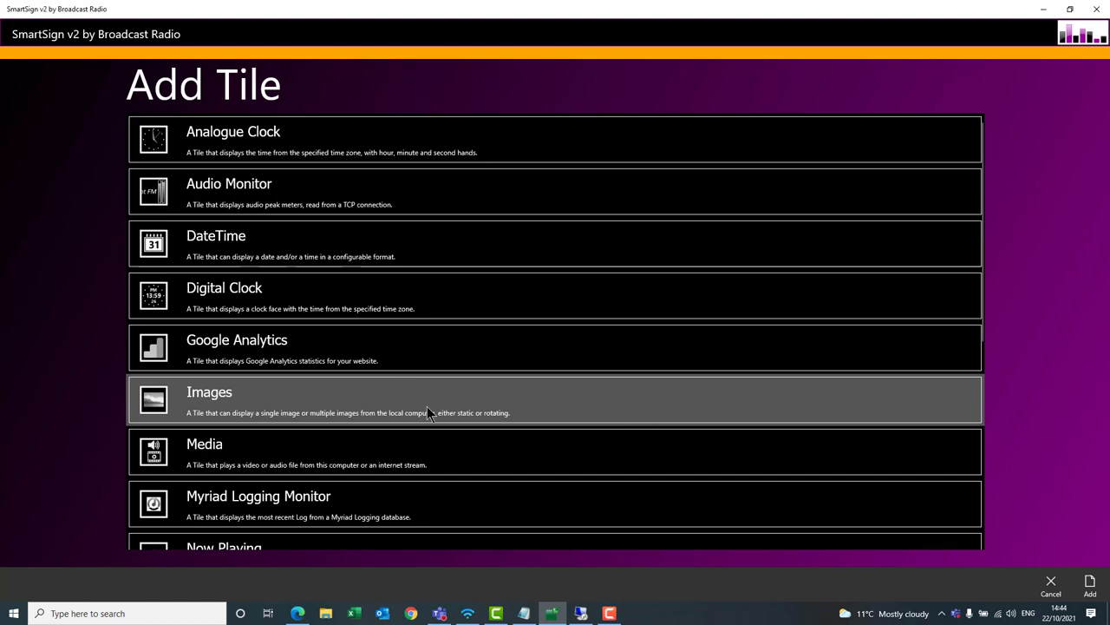
click(557, 397)
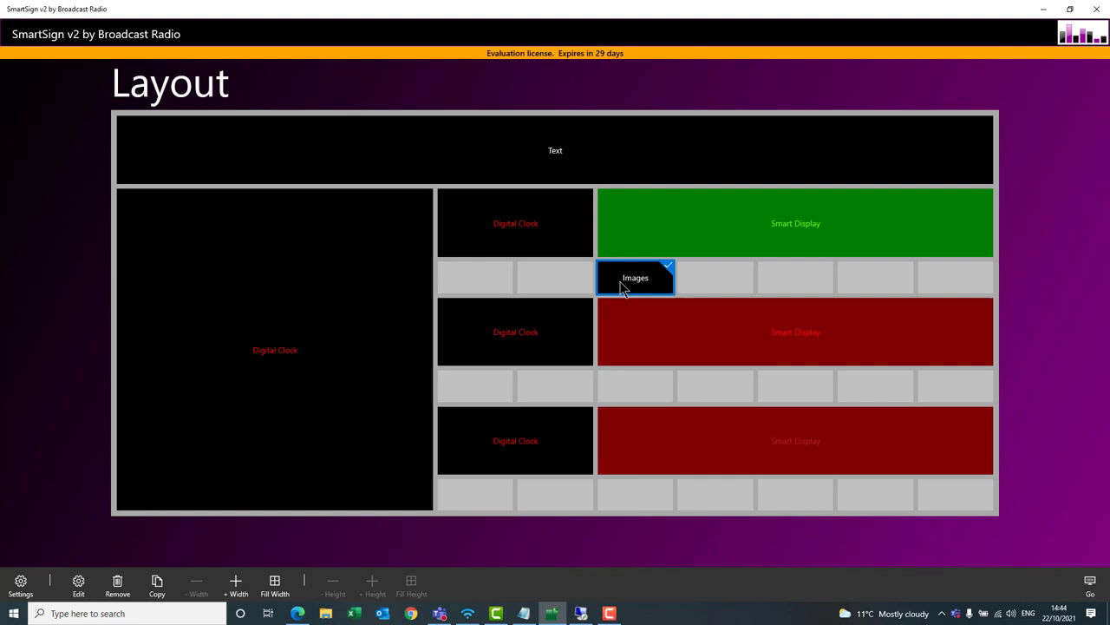
- Stack the three small Digital Clock tiles without gaps and place the Images tile directly beneath them, widened to two columns
drag(517, 336, 508, 302)
drag(513, 417, 515, 351)
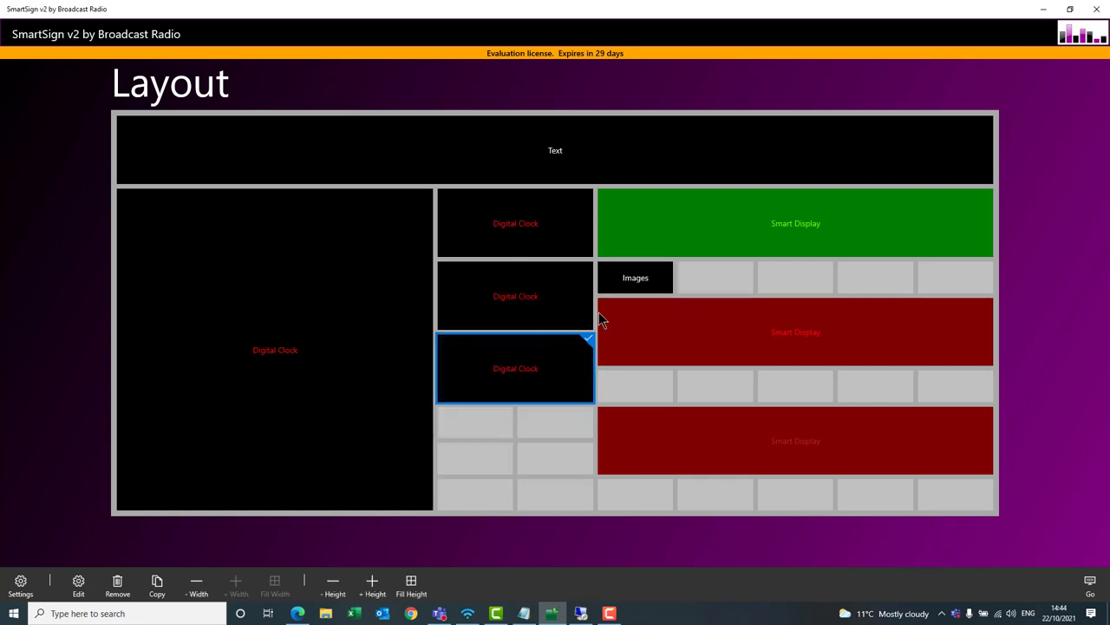
drag(630, 281, 474, 433)
click(235, 587)
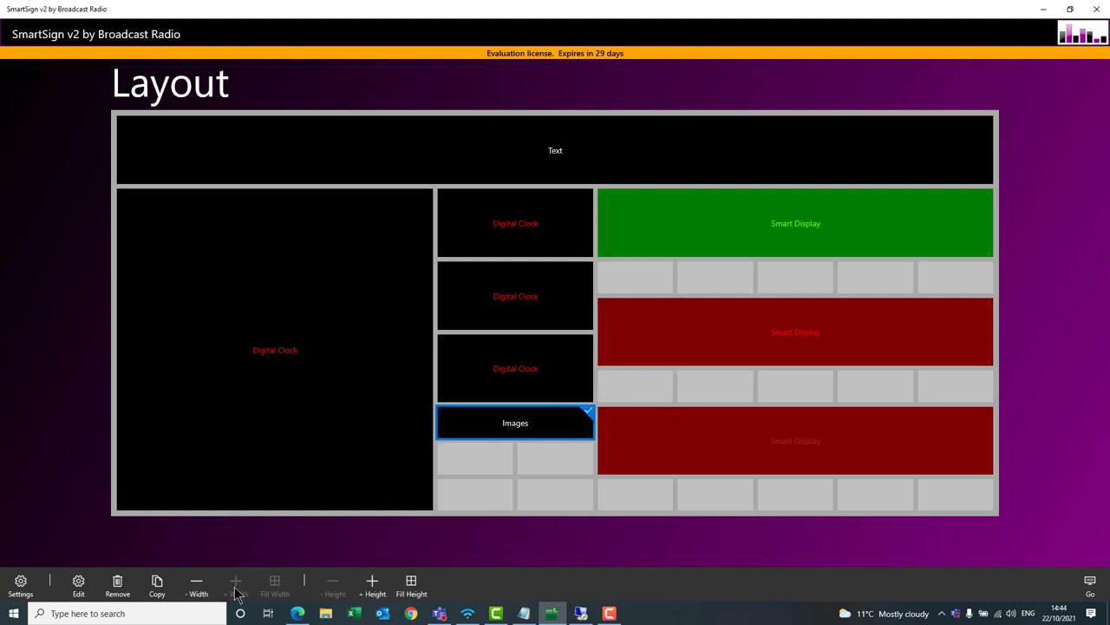
- Increase the Images tile's height to three rows, down to the bottom of the layout, and open its settings
click(372, 582)
click(373, 585)
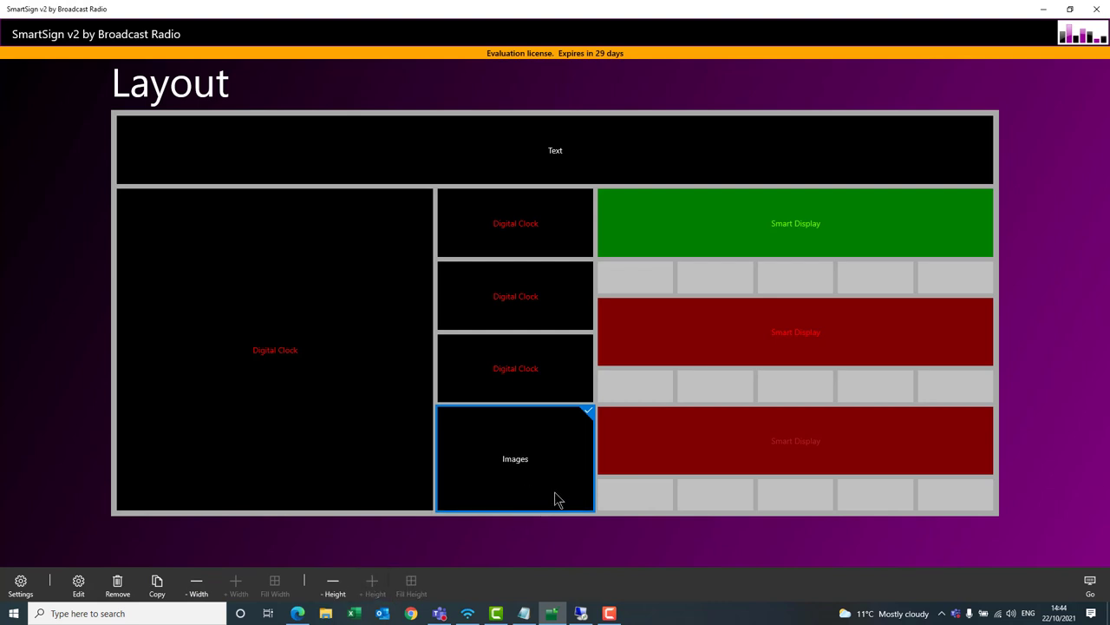
double_click(510, 441)
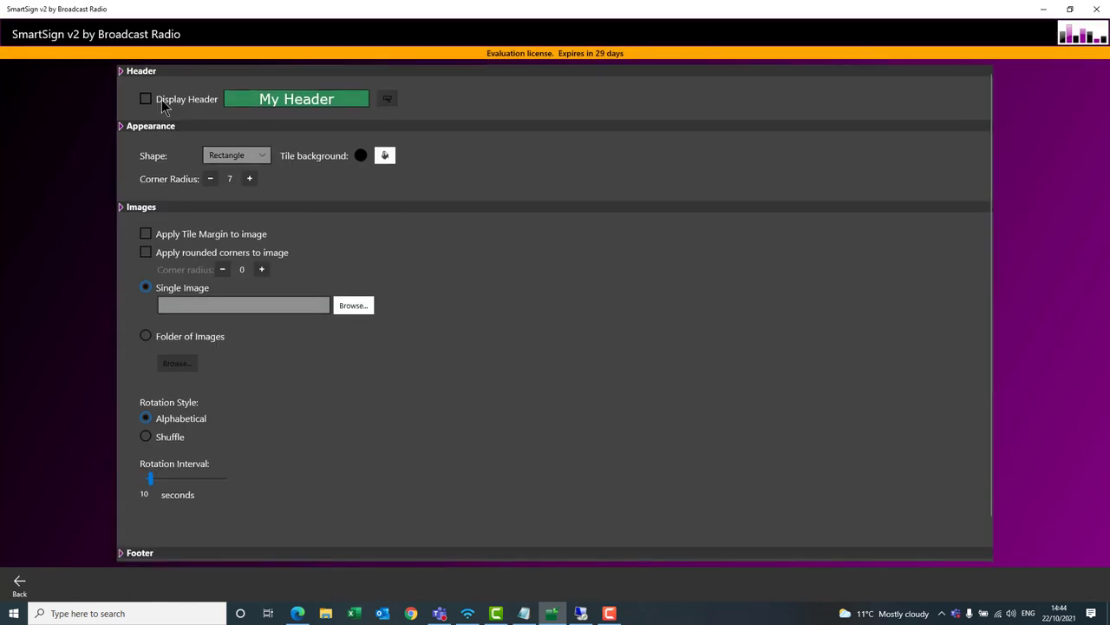
scroll(417, 259, down, 1)
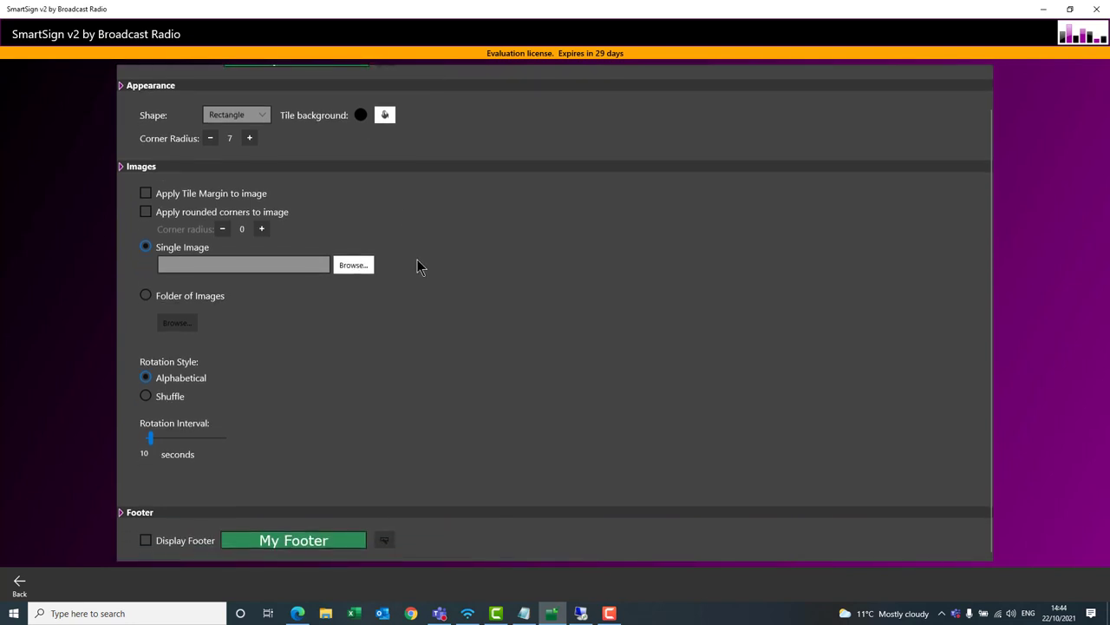
scroll(417, 259, up, 1)
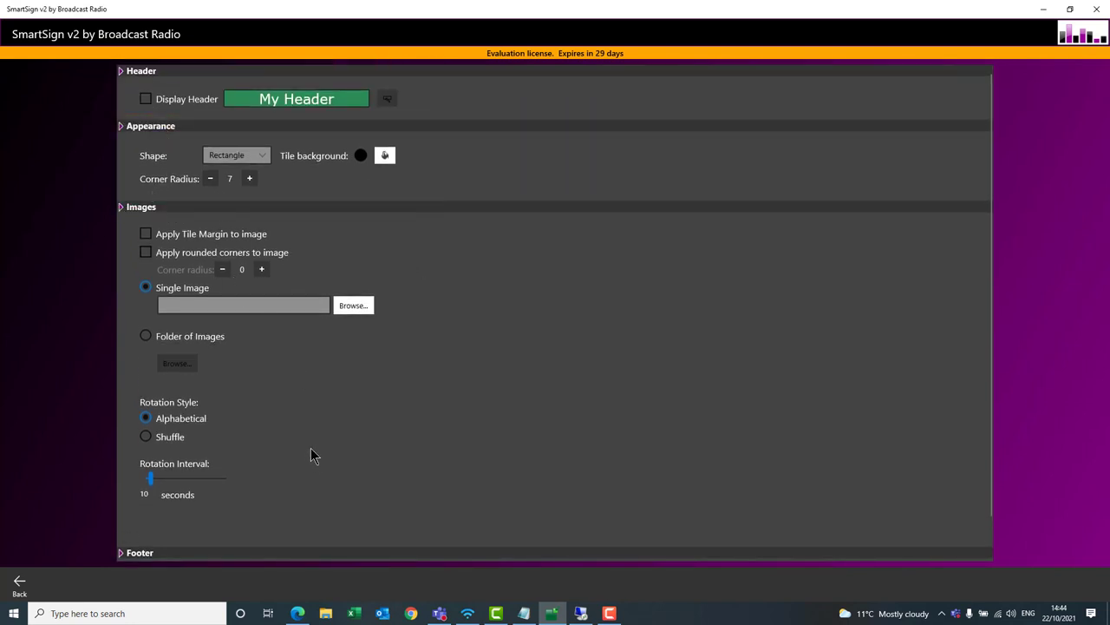
scroll(311, 447, down, 1)
scroll(333, 395, up, 1)
- Try enabling the Images tile's header, view its text, font and colour configuration, and switch the header back off
click(147, 100)
click(387, 98)
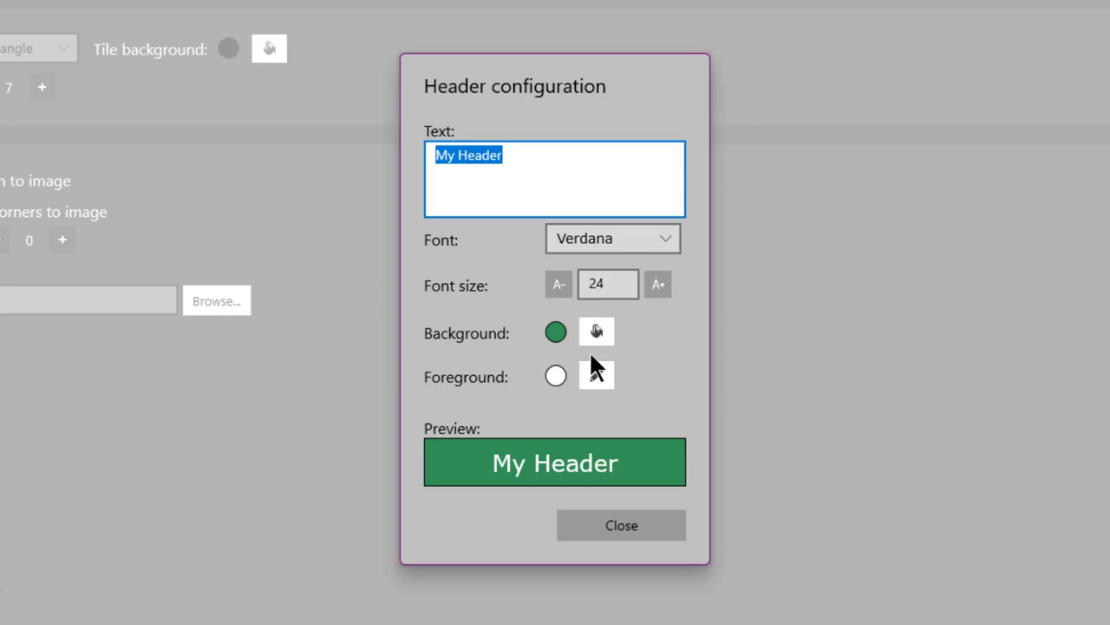
click(621, 525)
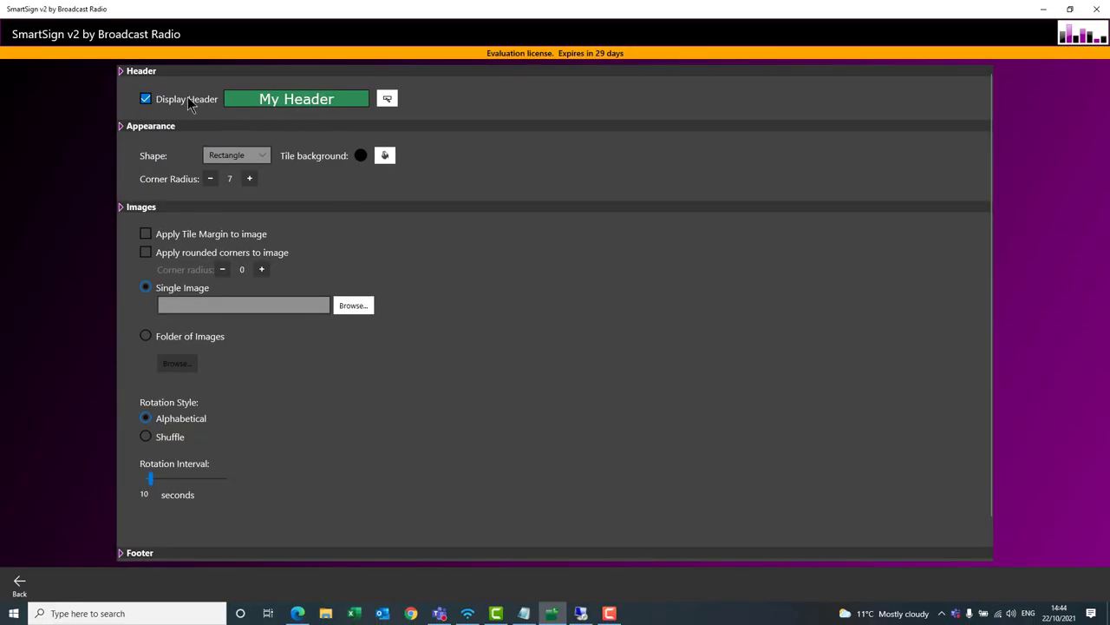
click(145, 100)
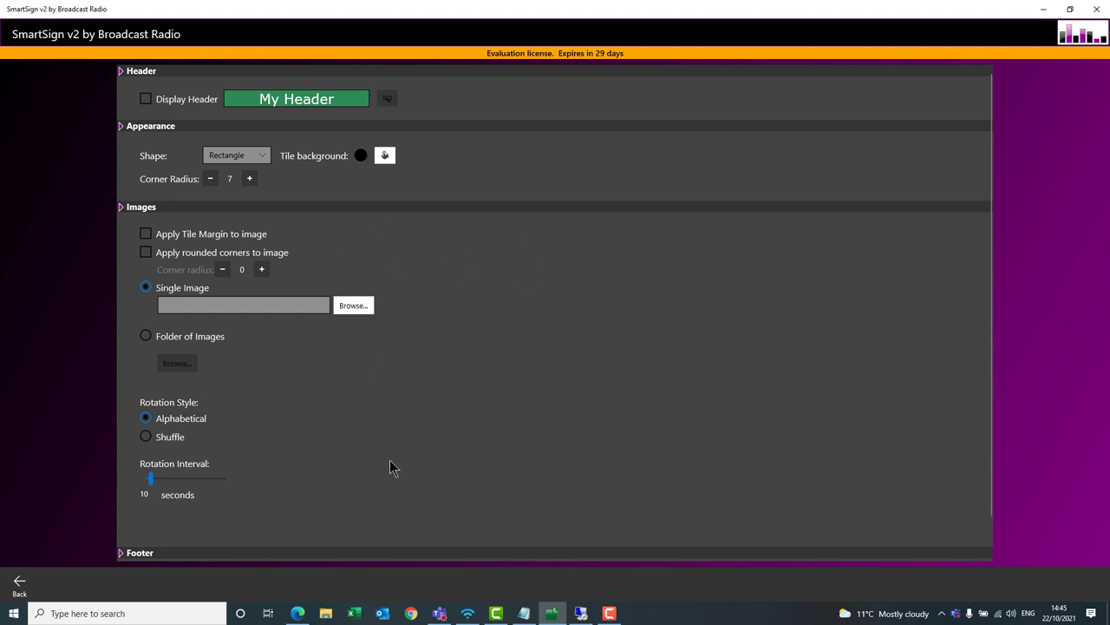
- Check which shapes are available for the Images tile's appearance and look over its remaining settings
scroll(390, 468, down, 2)
scroll(343, 538, up, 2)
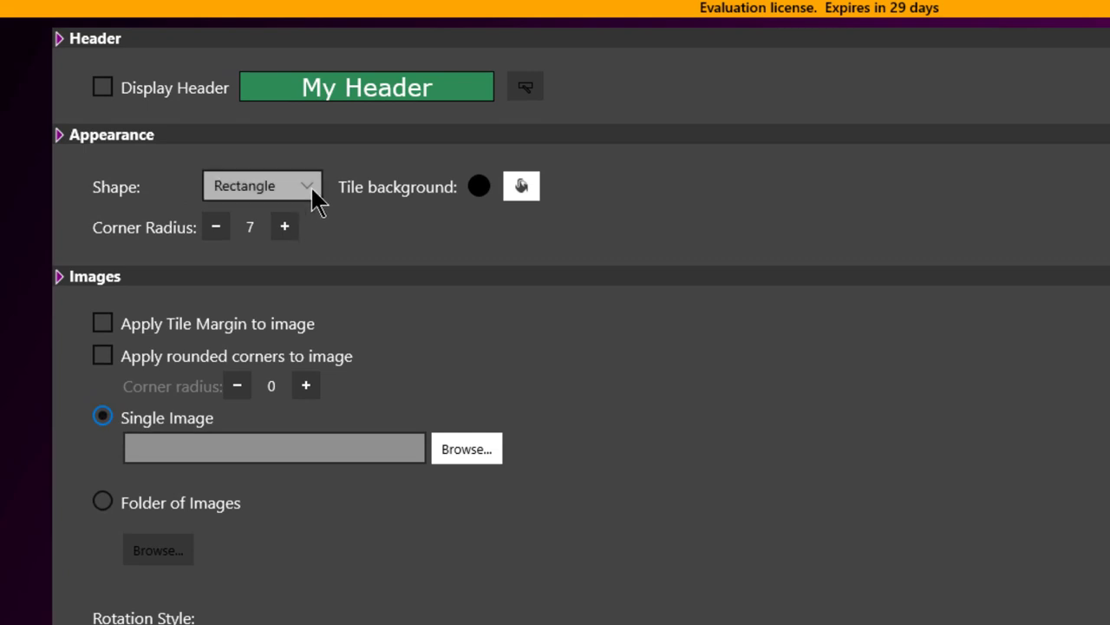
click(310, 186)
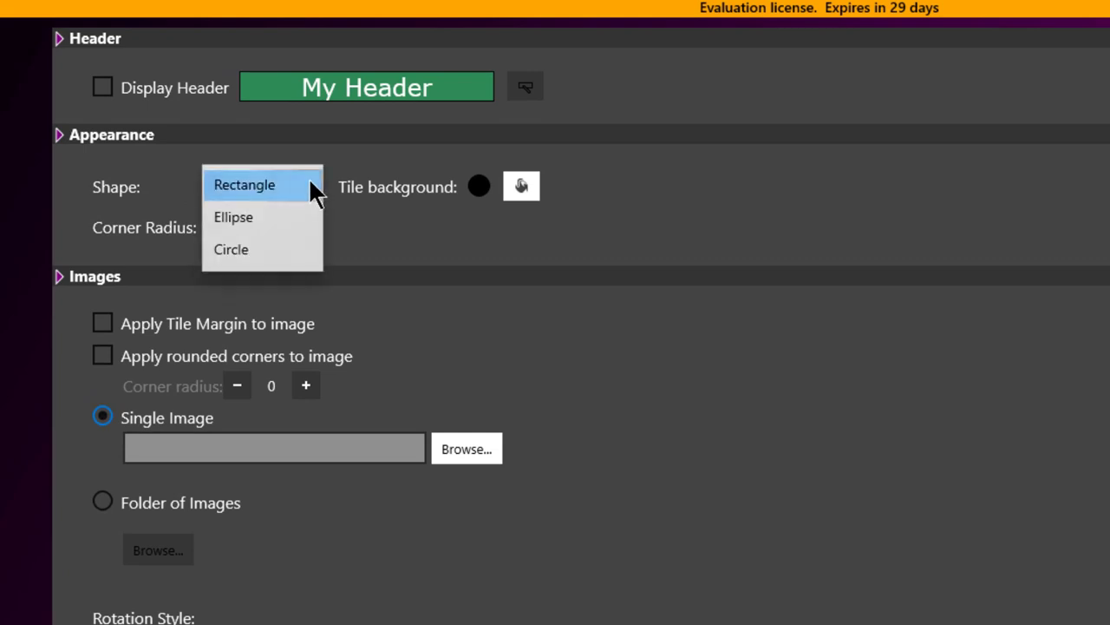
click(570, 183)
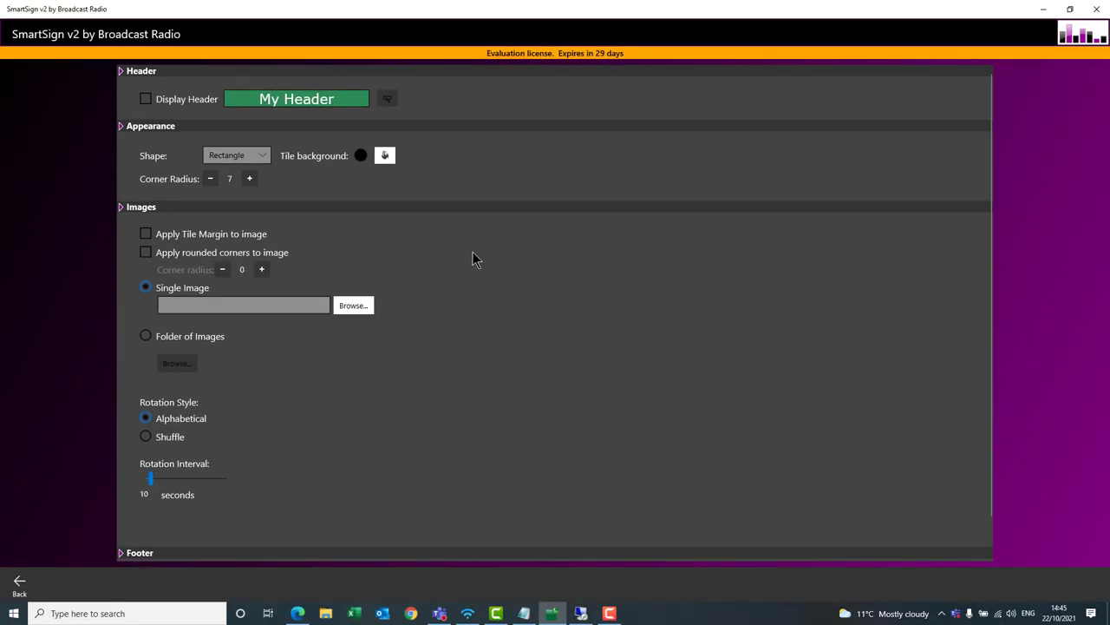
scroll(681, 367, down, 1)
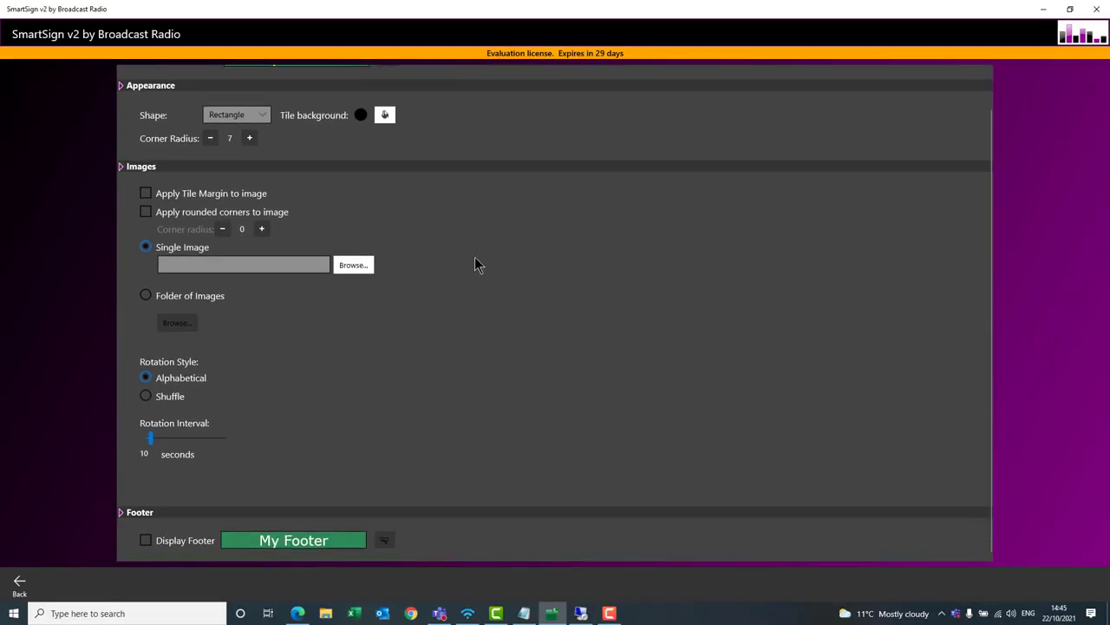
scroll(417, 268, up, 1)
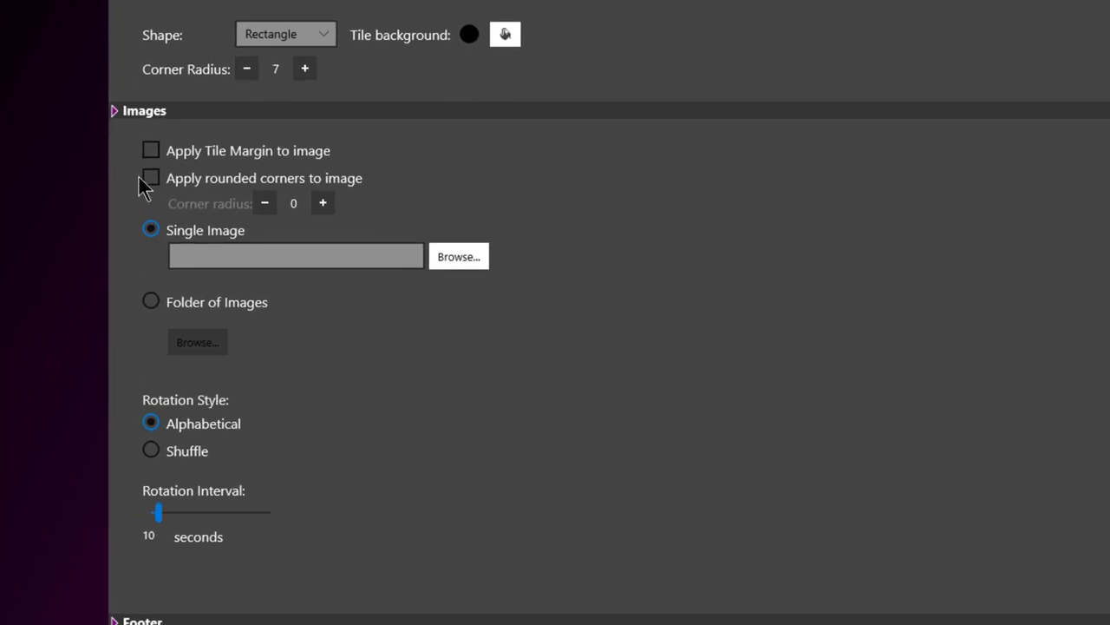
- Set pops.jpg from the Pictures folder as the single image shown in the Images tile
click(408, 269)
click(476, 264)
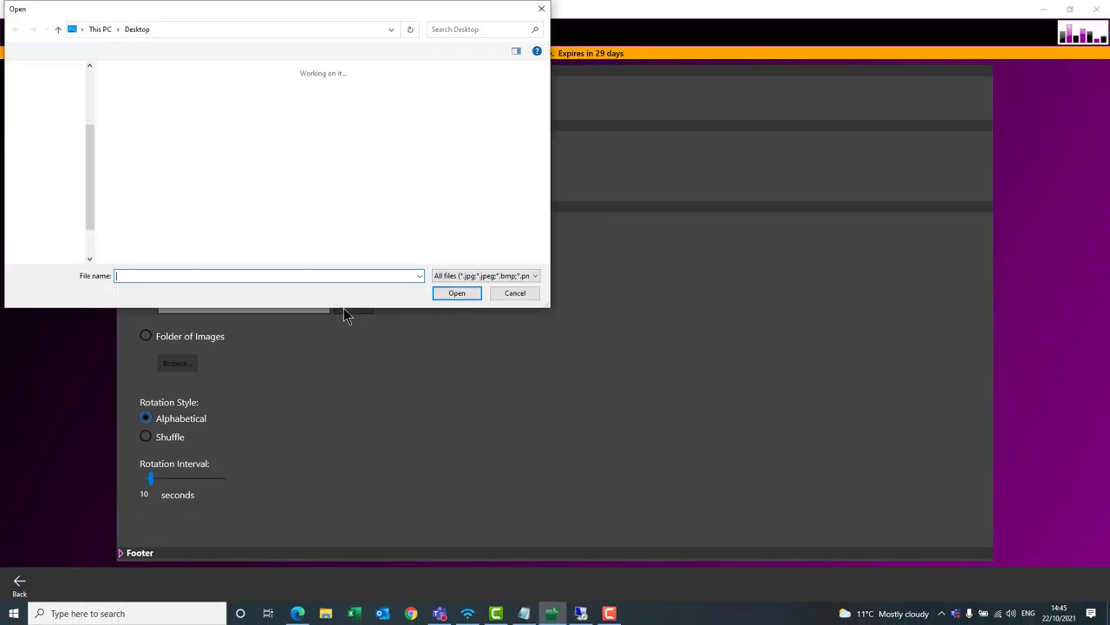
scroll(52, 130, up, 2)
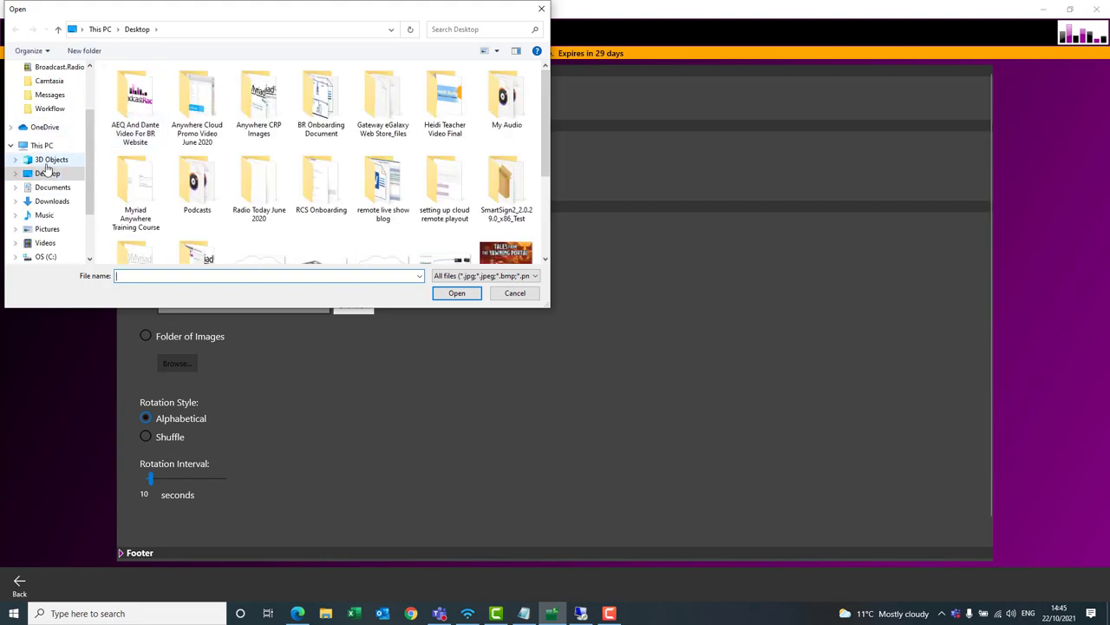
scroll(61, 230, down, 1)
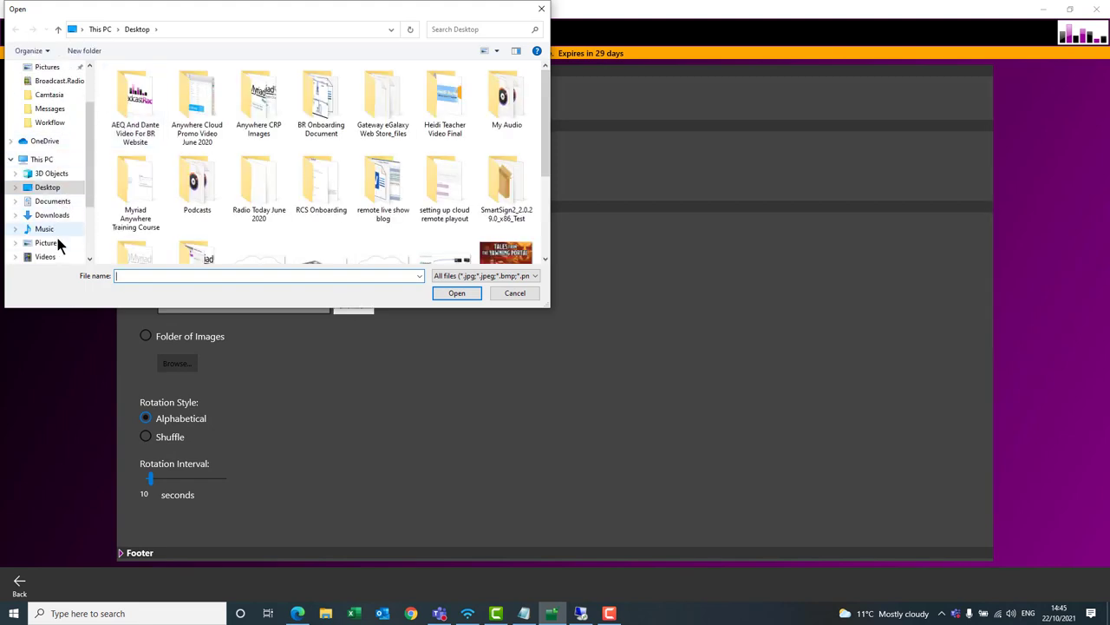
click(57, 242)
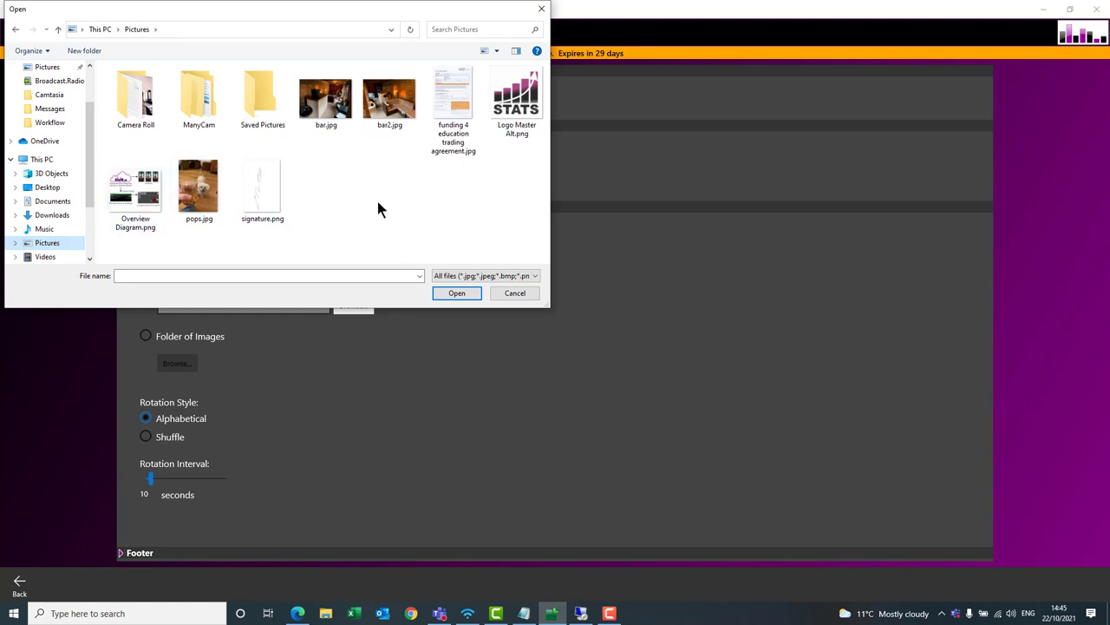
click(198, 187)
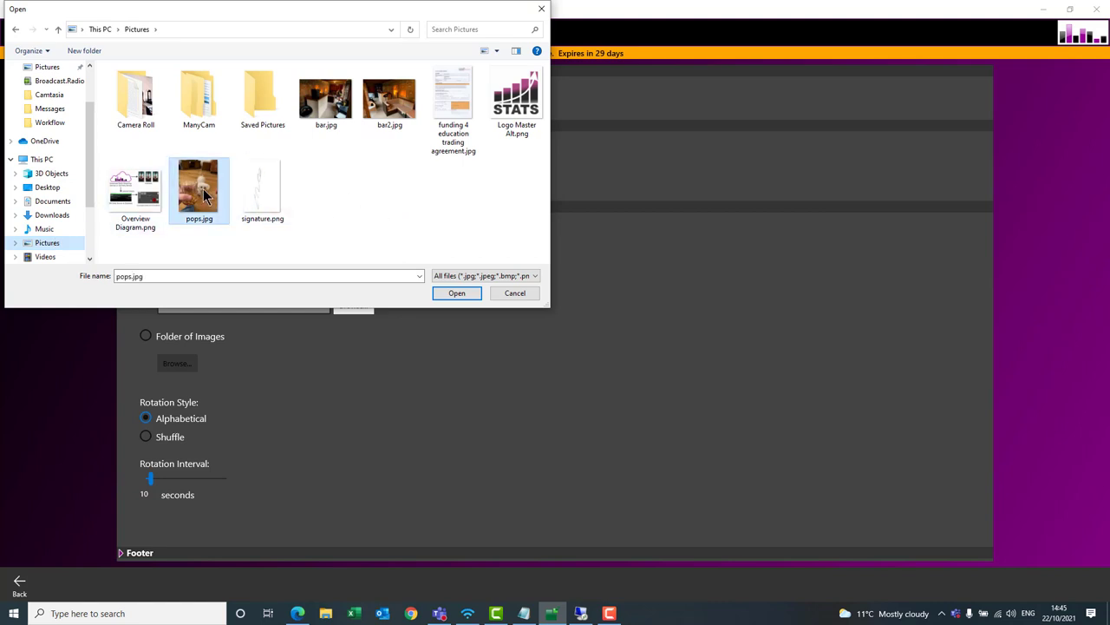
click(455, 295)
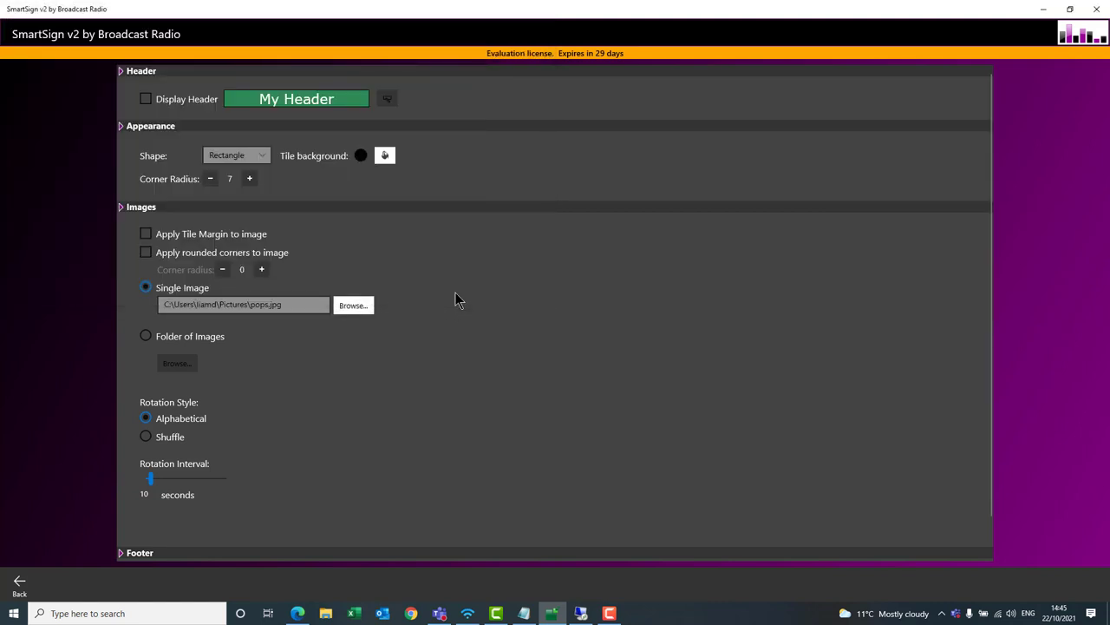
scroll(453, 302, down, 1)
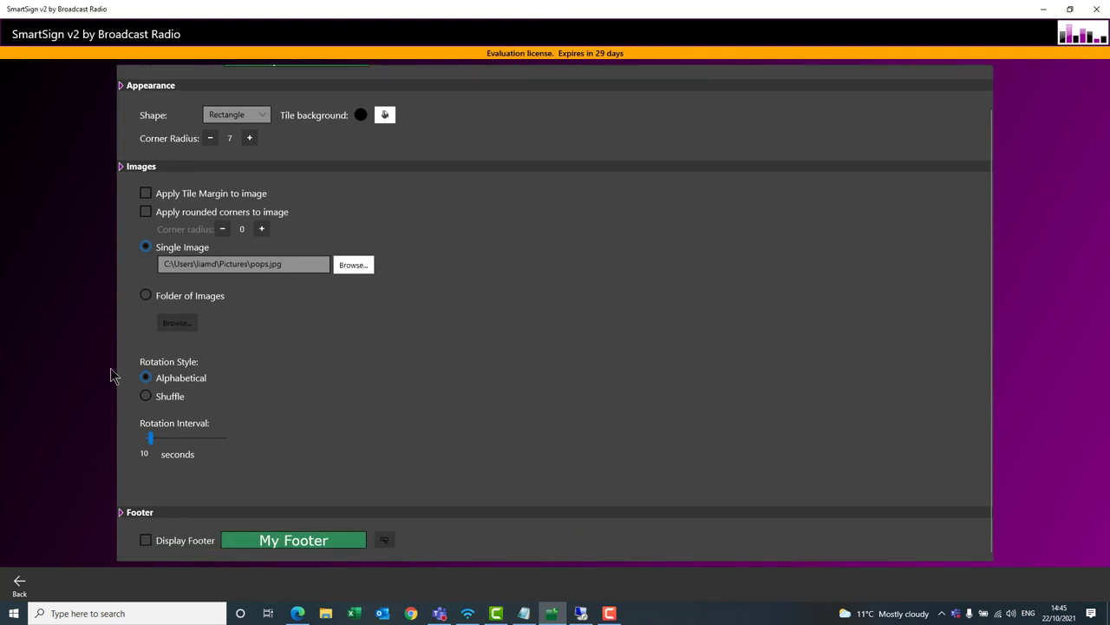
- Run the live display to check the picture in place, and return to the layout editor
click(19, 586)
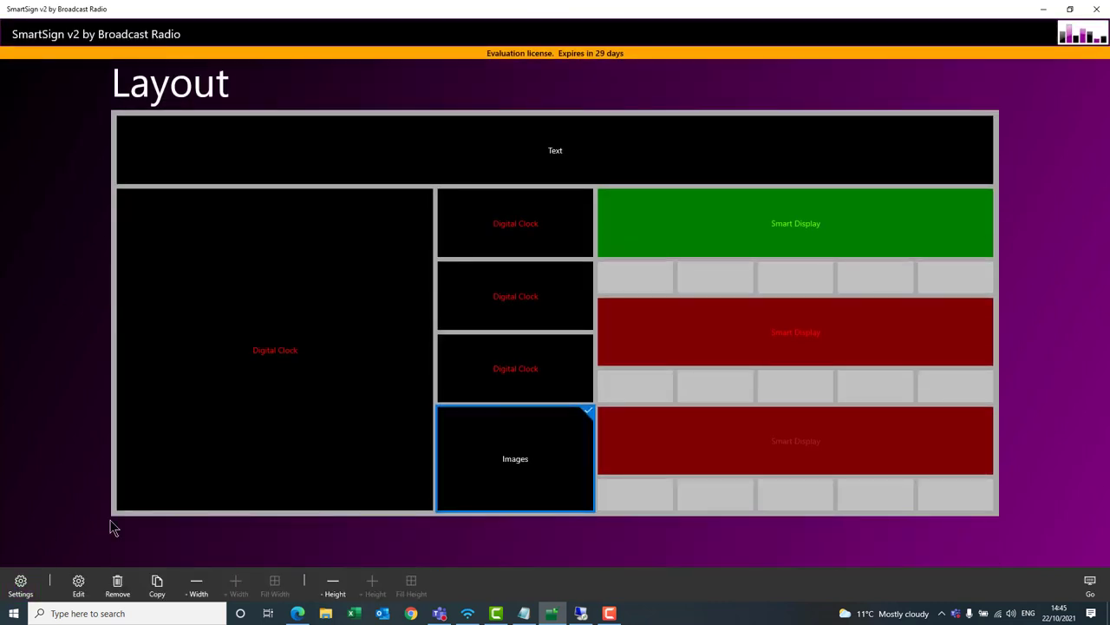
click(1091, 588)
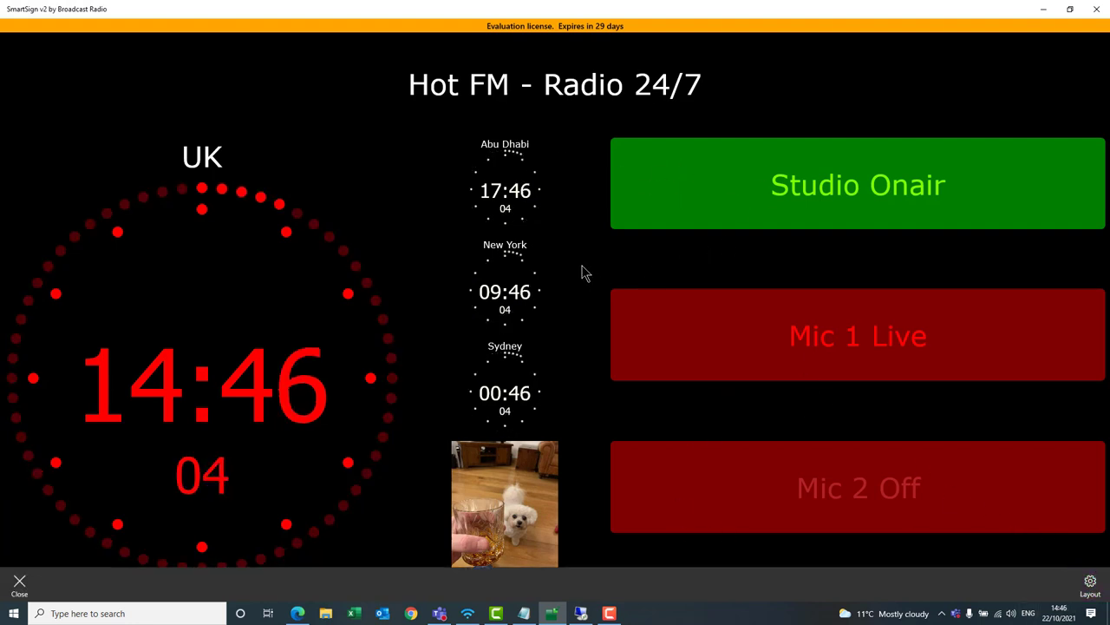
click(1090, 587)
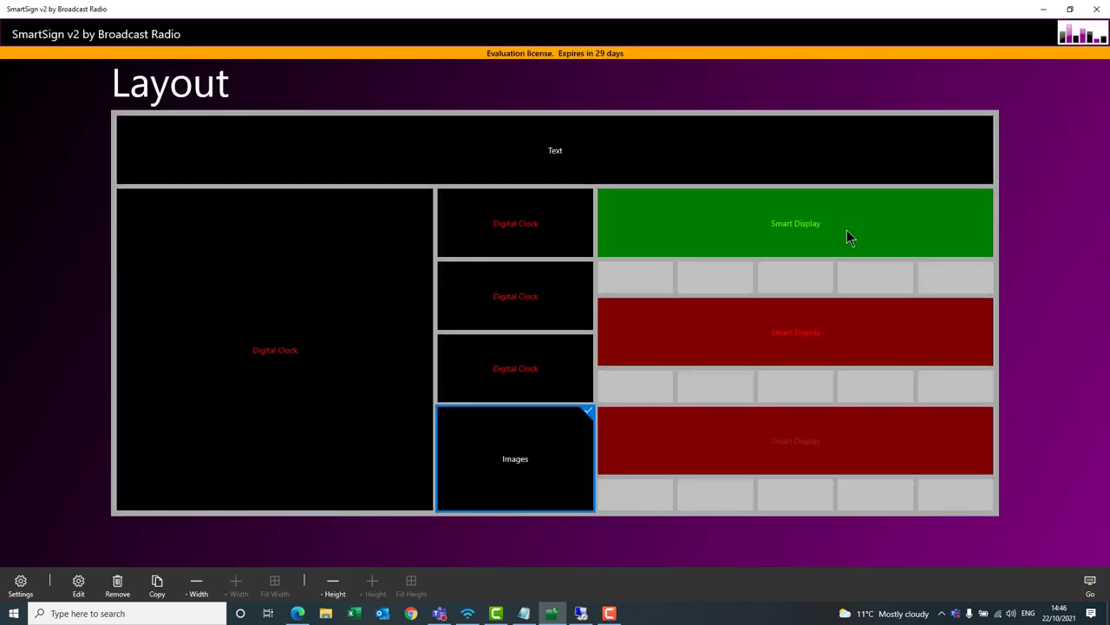
- Review the settings of the large UK Digital Clock tile and the small Abu Dhabi Digital Clock tile
double_click(258, 281)
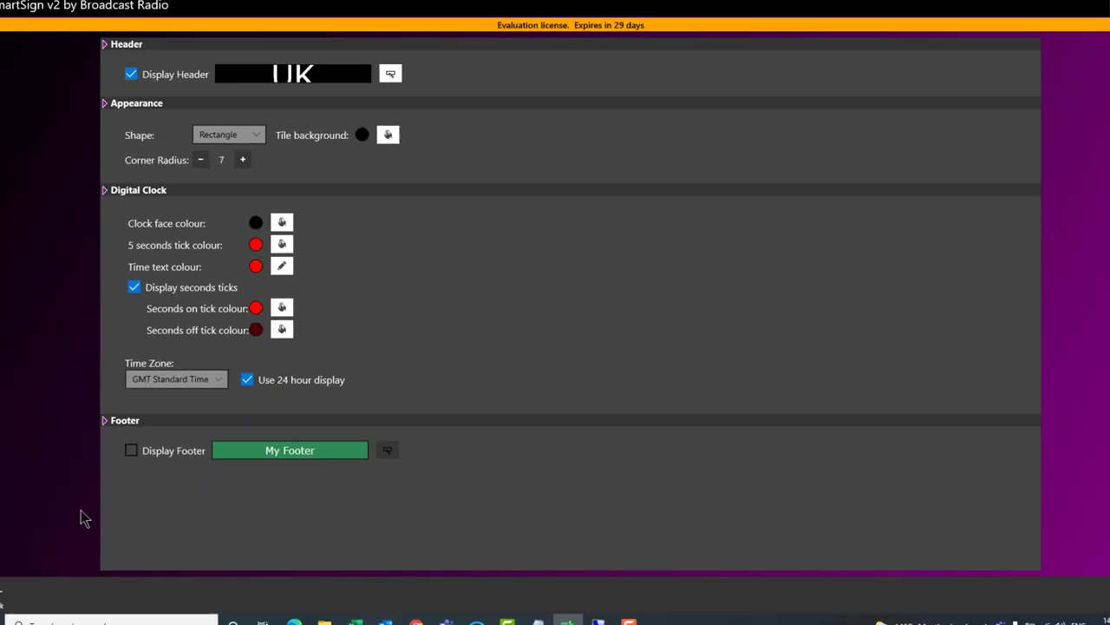
click(19, 585)
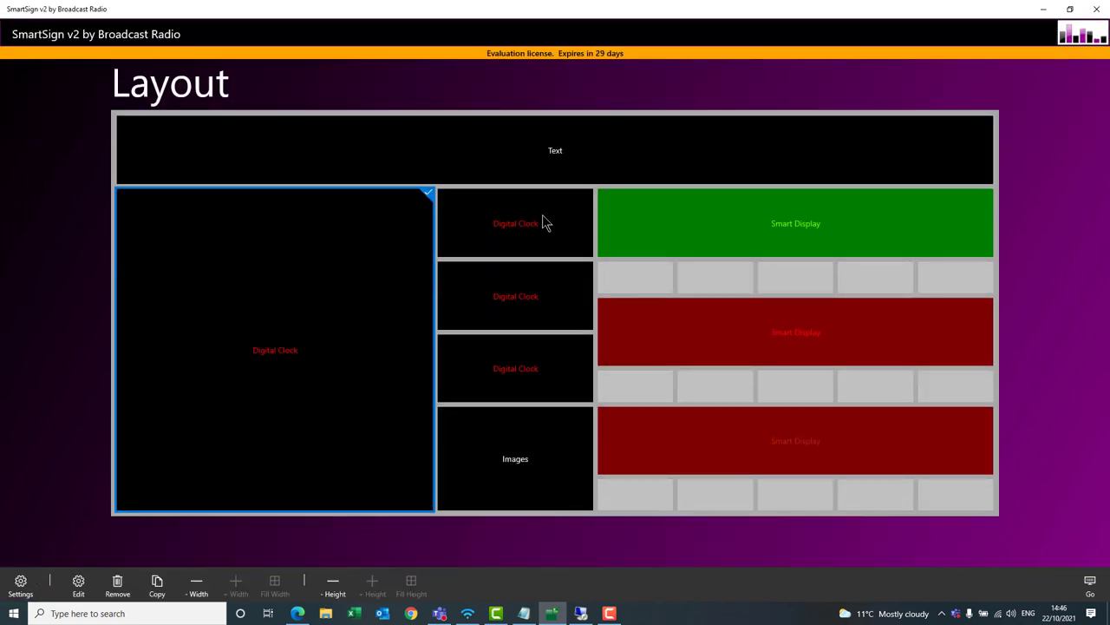
double_click(542, 217)
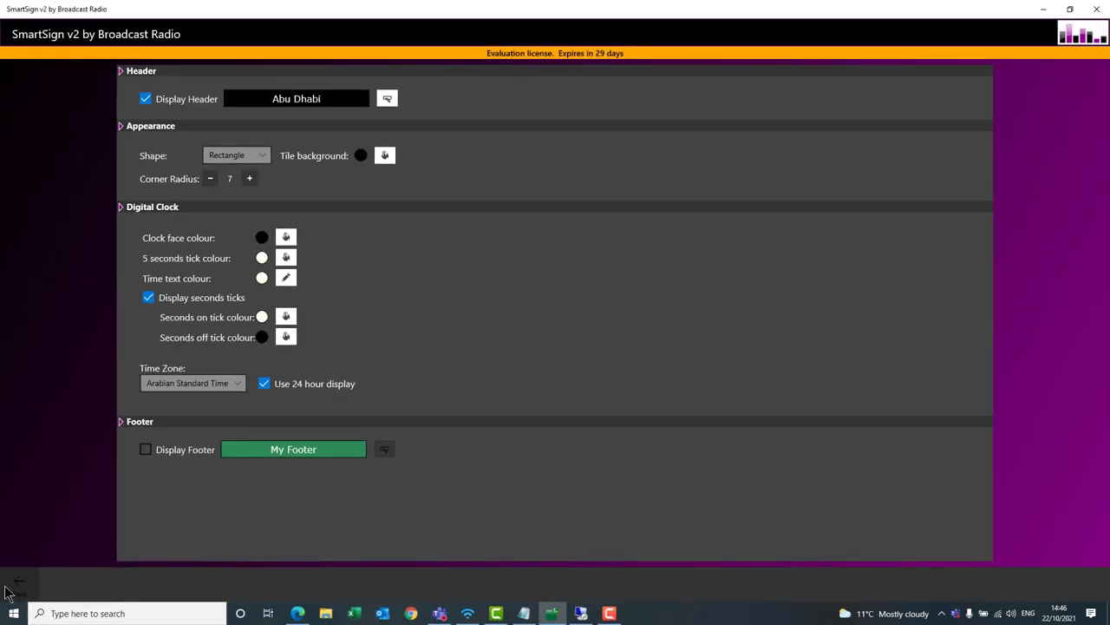
click(19, 585)
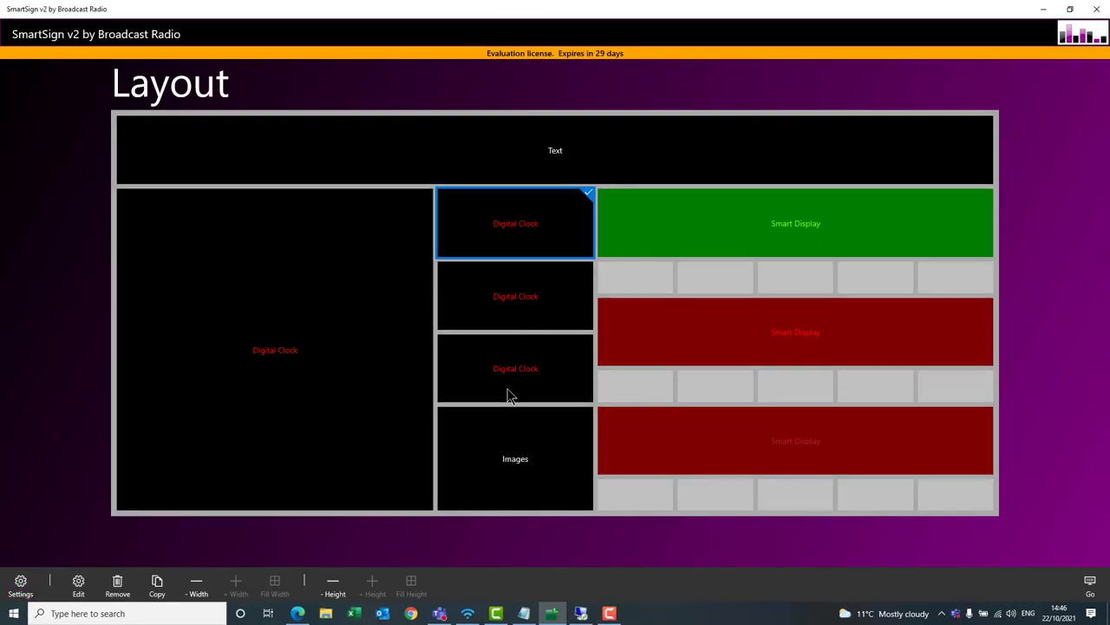
- Delete the small Digital Clock tile directly above the Images tile
click(546, 374)
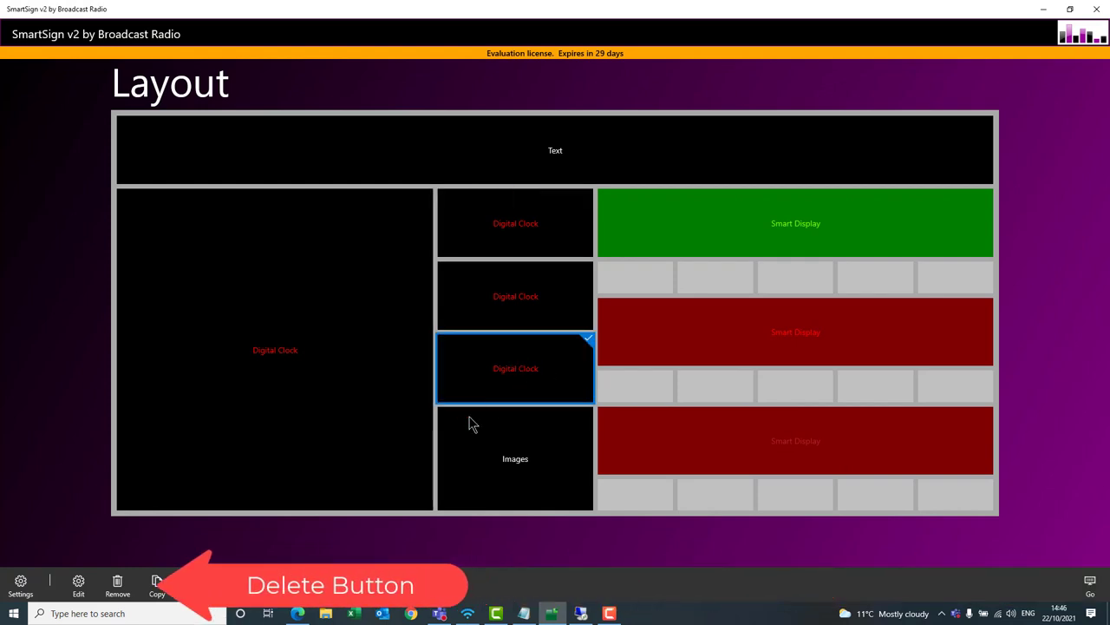
click(123, 592)
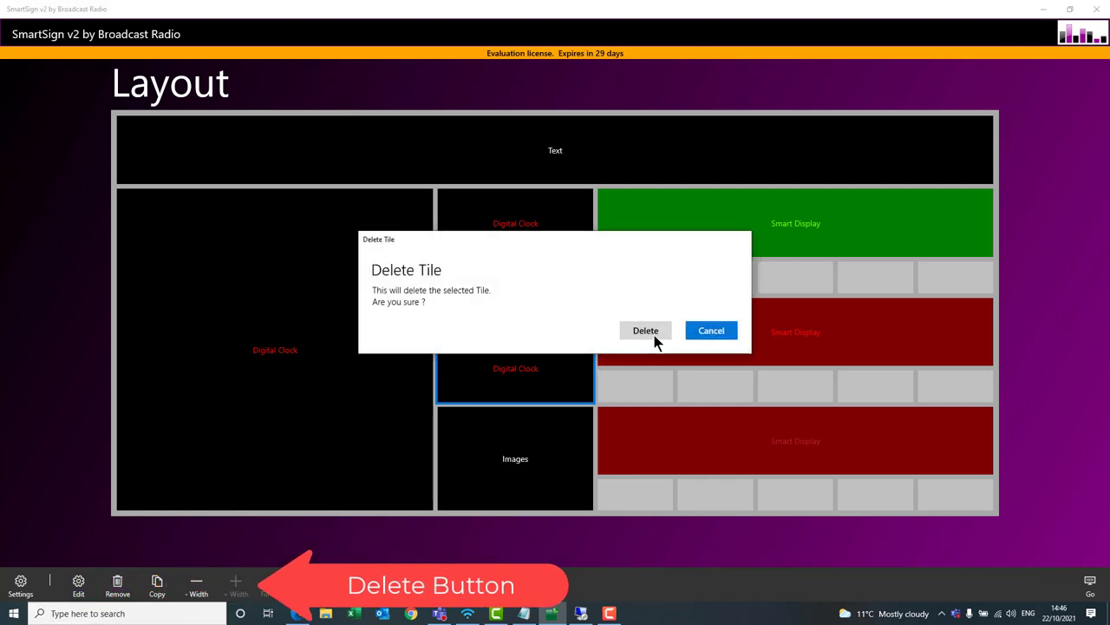
click(652, 334)
- Add an Analogue Clock tile in the space freed above the Images tile, enlarged to two columns by two rows
click(472, 367)
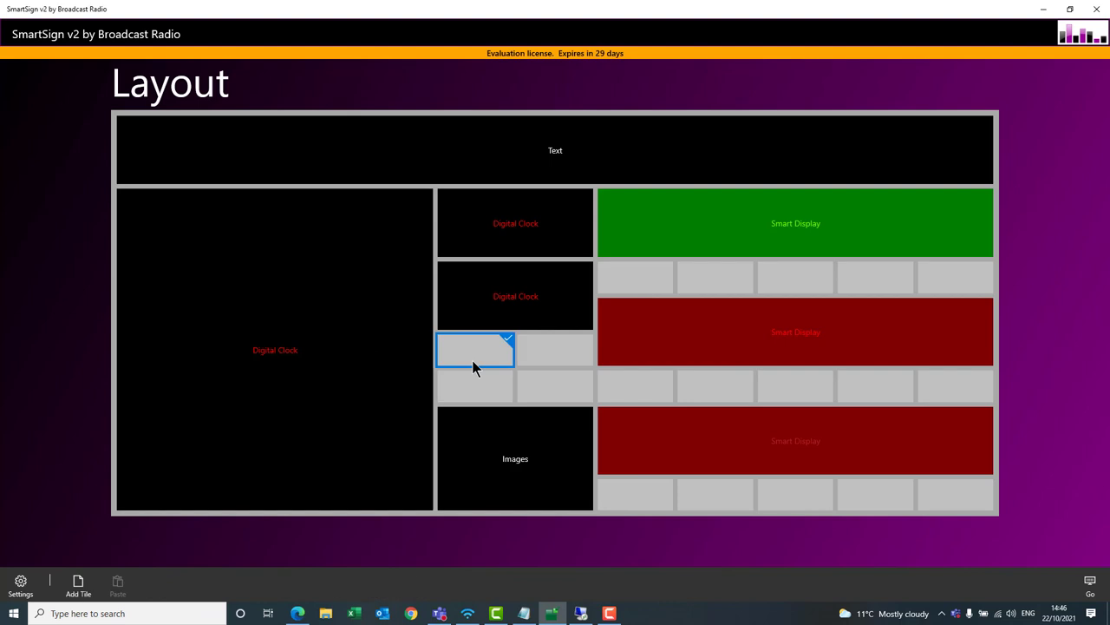
click(475, 362)
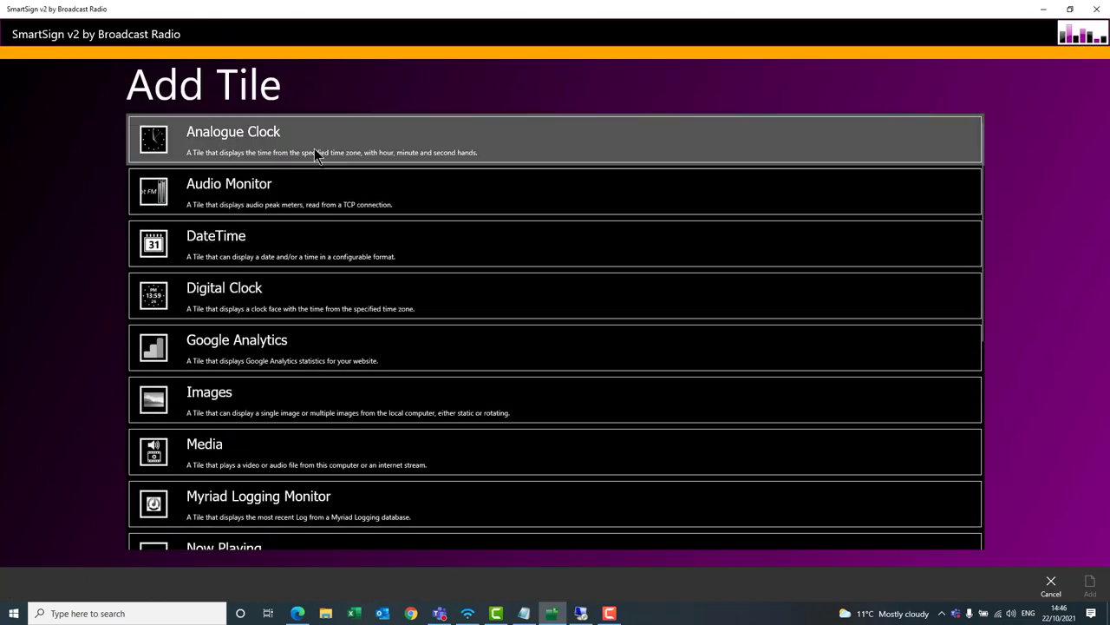
click(317, 149)
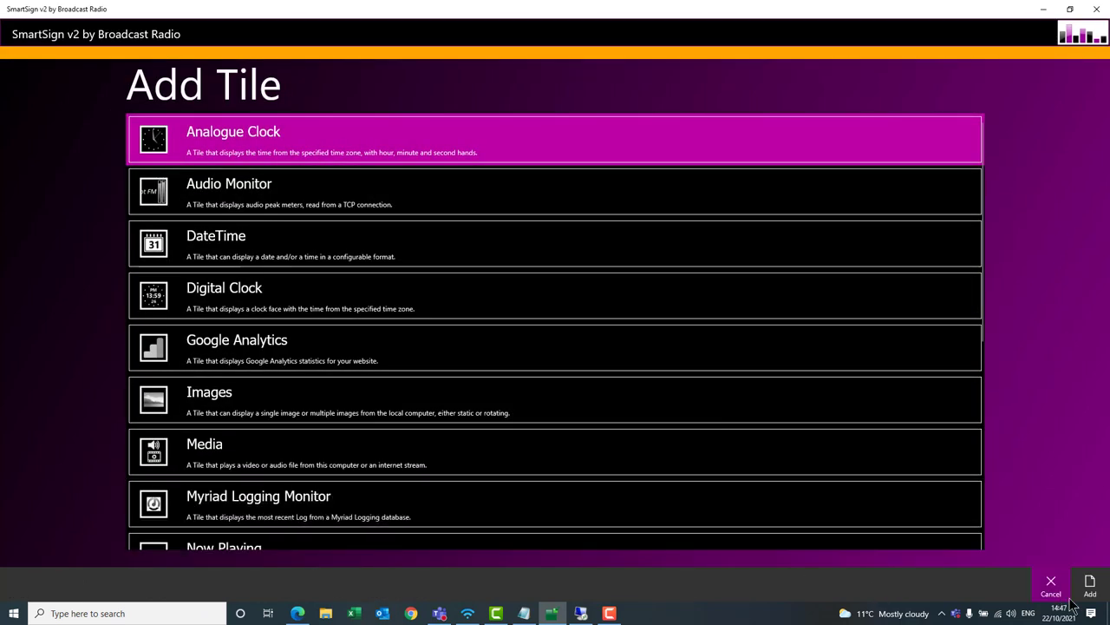
click(1090, 590)
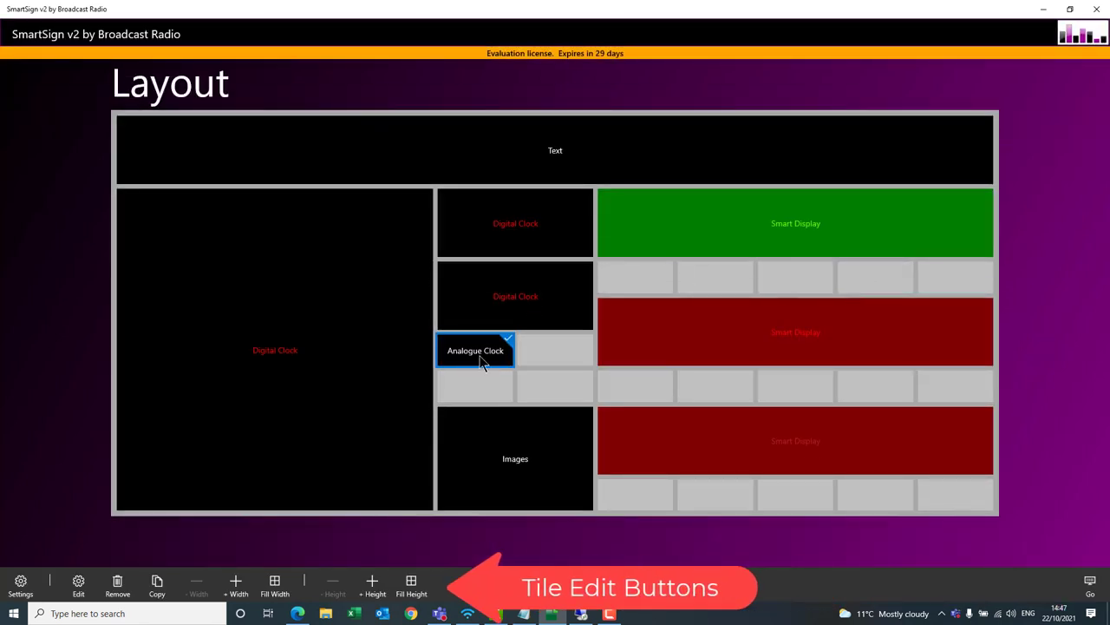
click(235, 583)
click(372, 583)
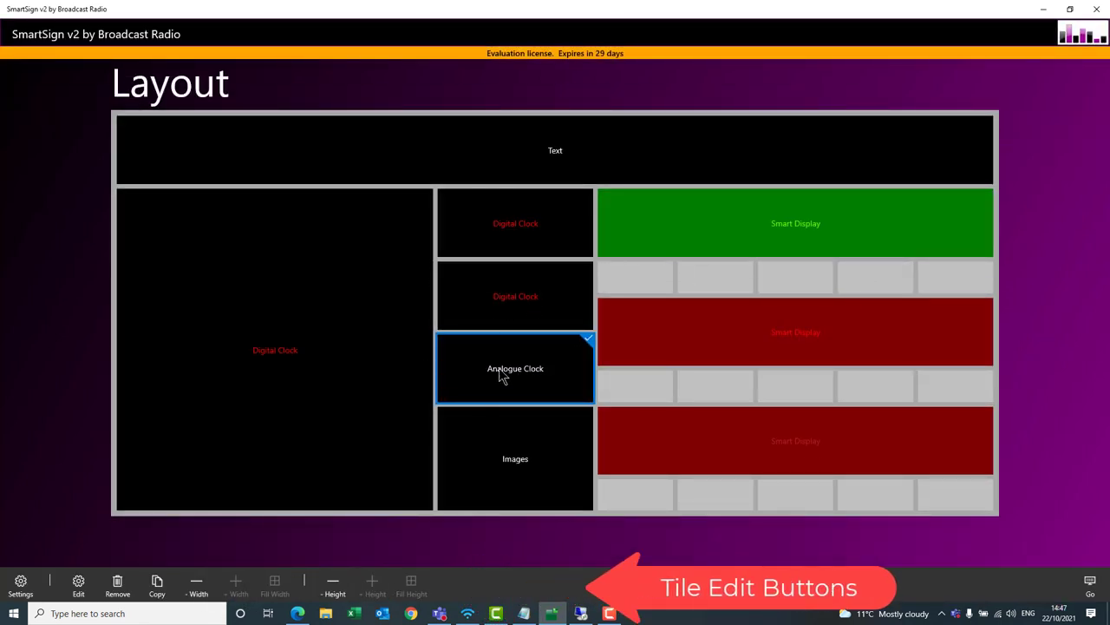
- Turn on the header of the Analogue Clock tile and set its text to Sydney
double_click(501, 375)
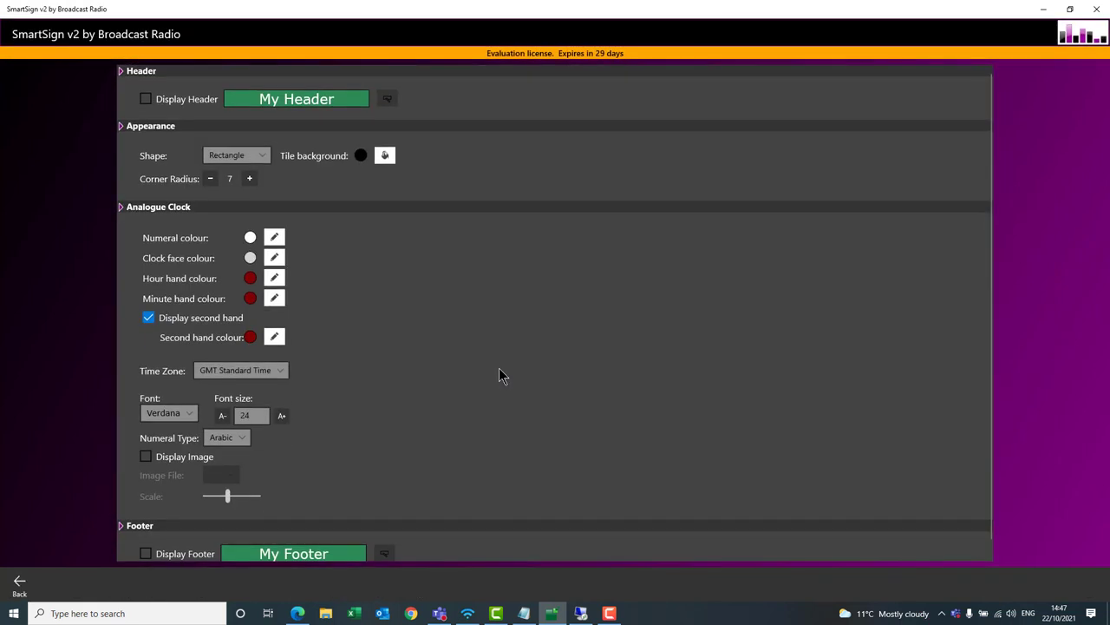
click(145, 100)
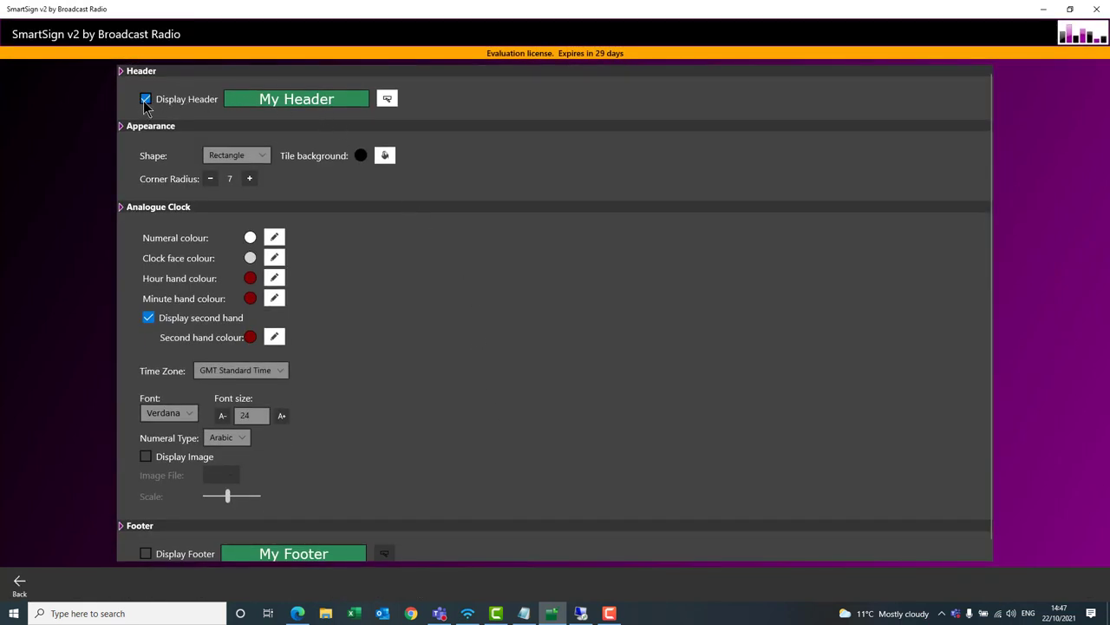
click(387, 99)
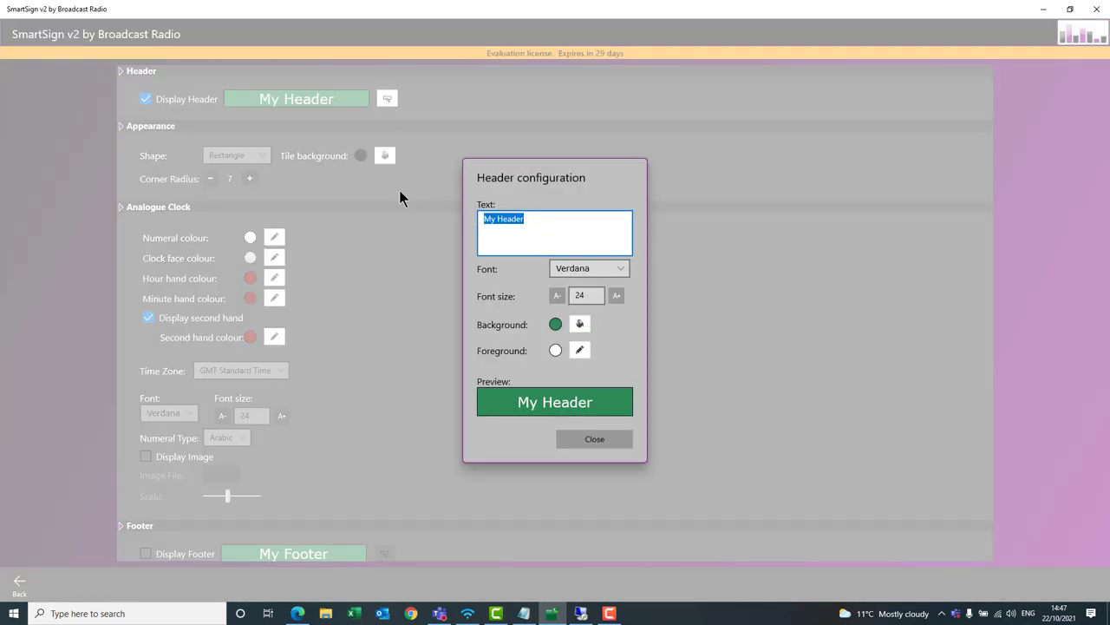
text(Sydney)
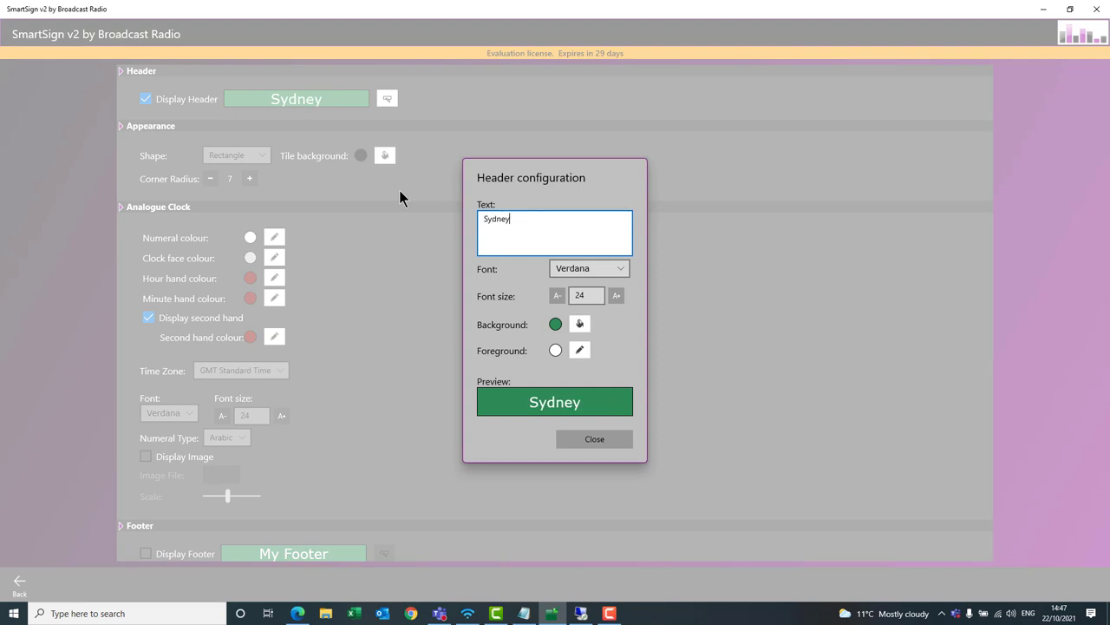
click(595, 439)
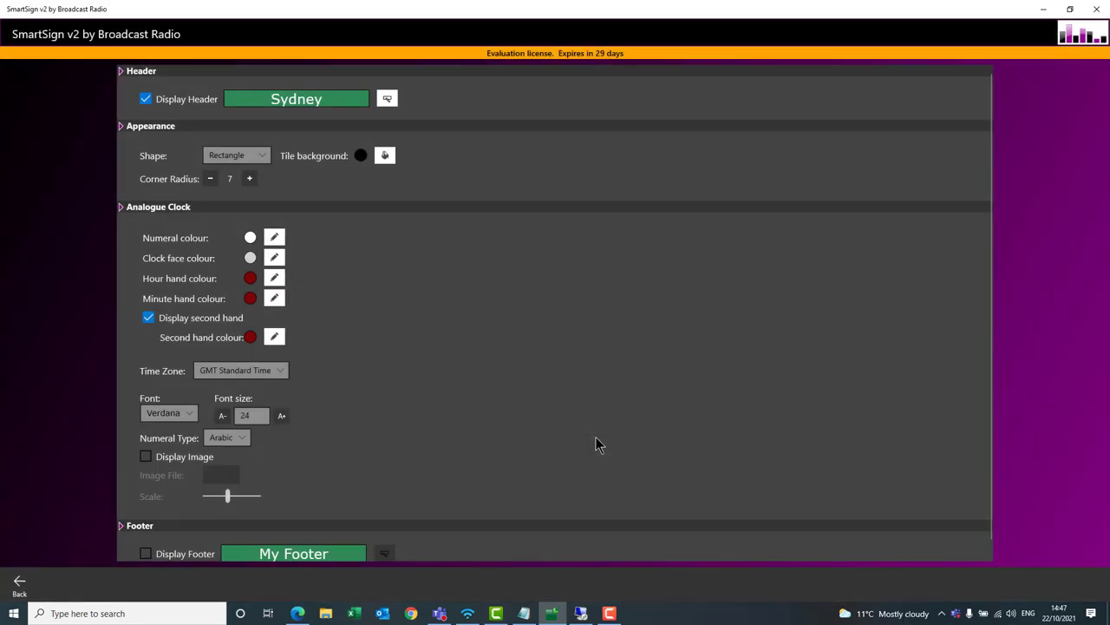
- Set the analogue clock's numeral colour to black and its face colour to pale cream (RGB 255, 248, 220)
click(275, 237)
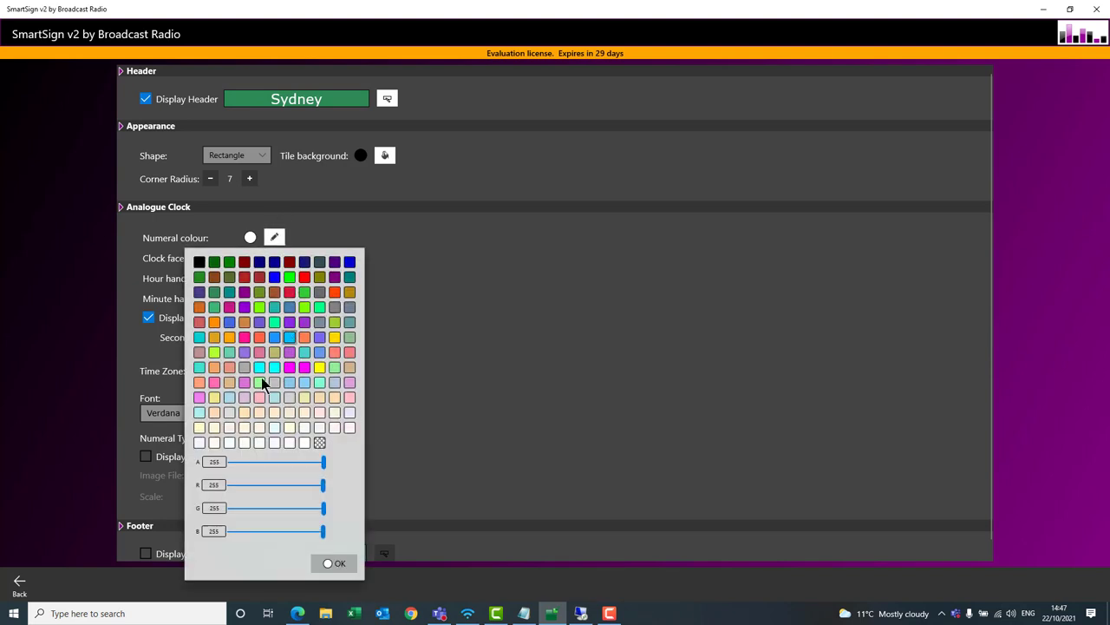
click(259, 426)
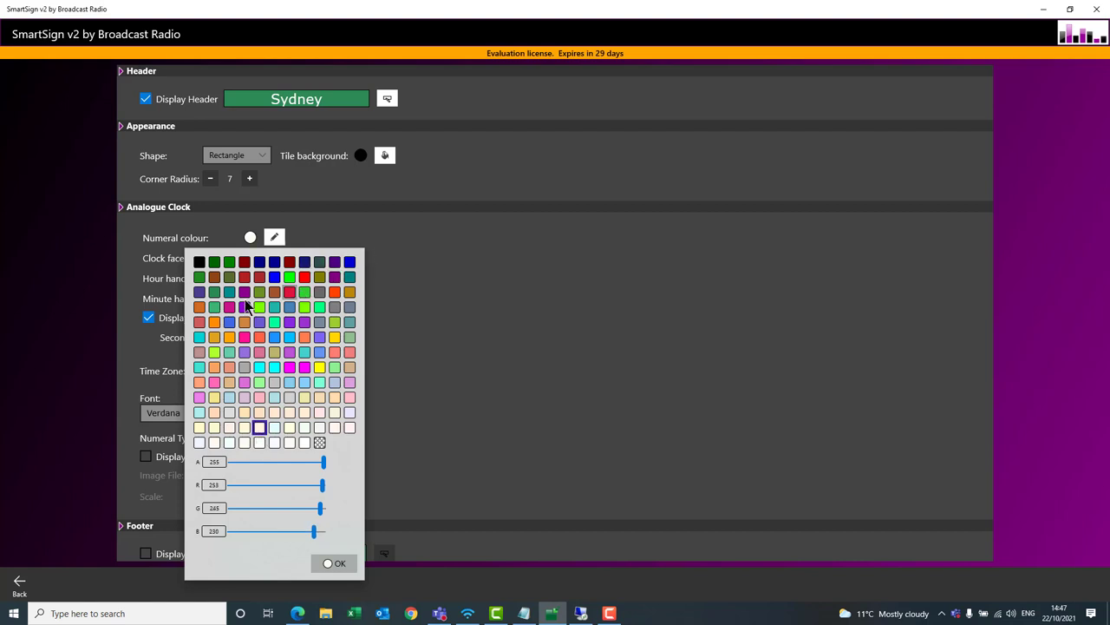
click(199, 263)
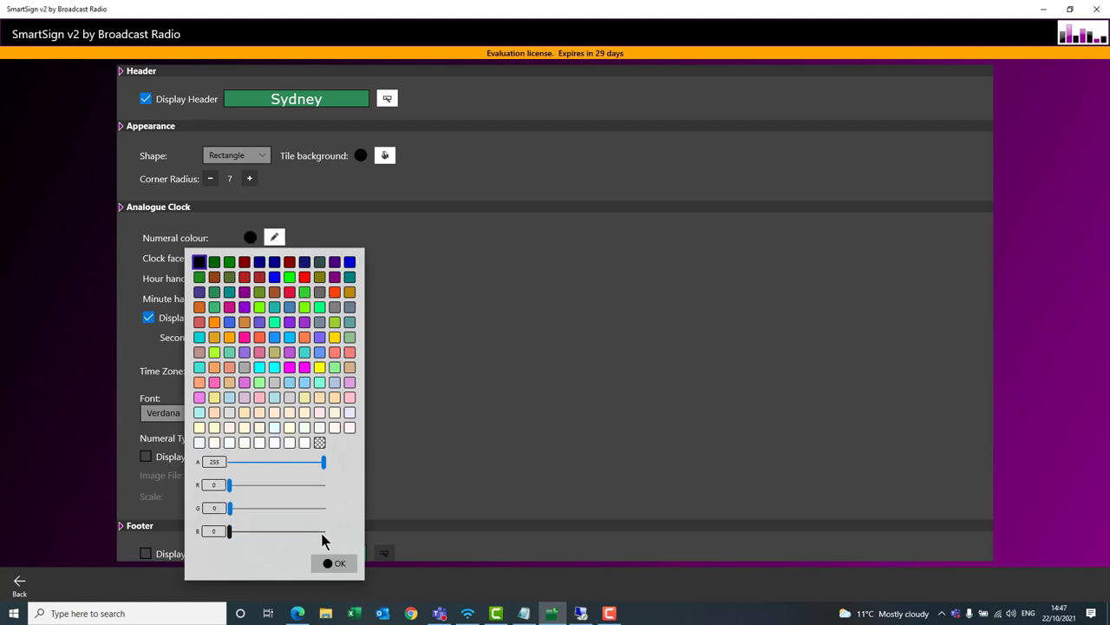
key(Escape)
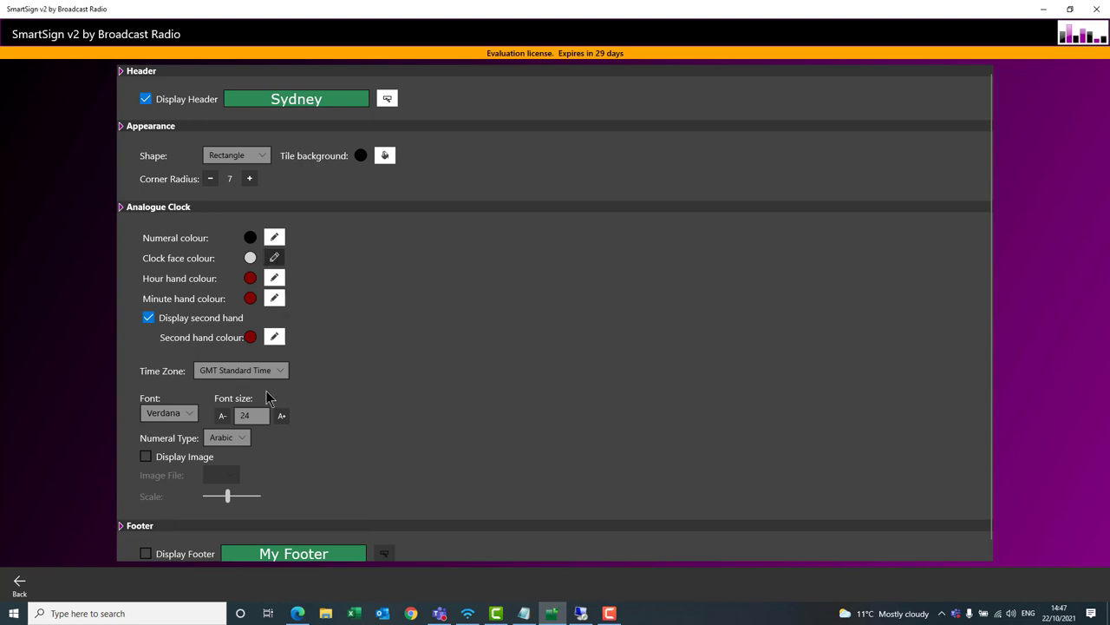
click(245, 447)
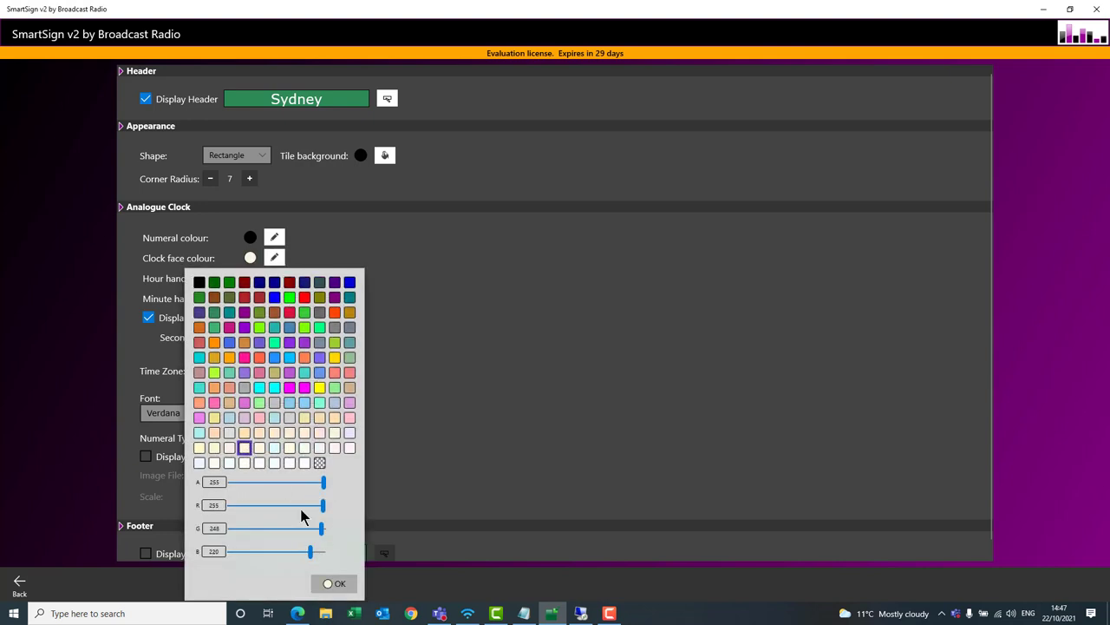
click(337, 588)
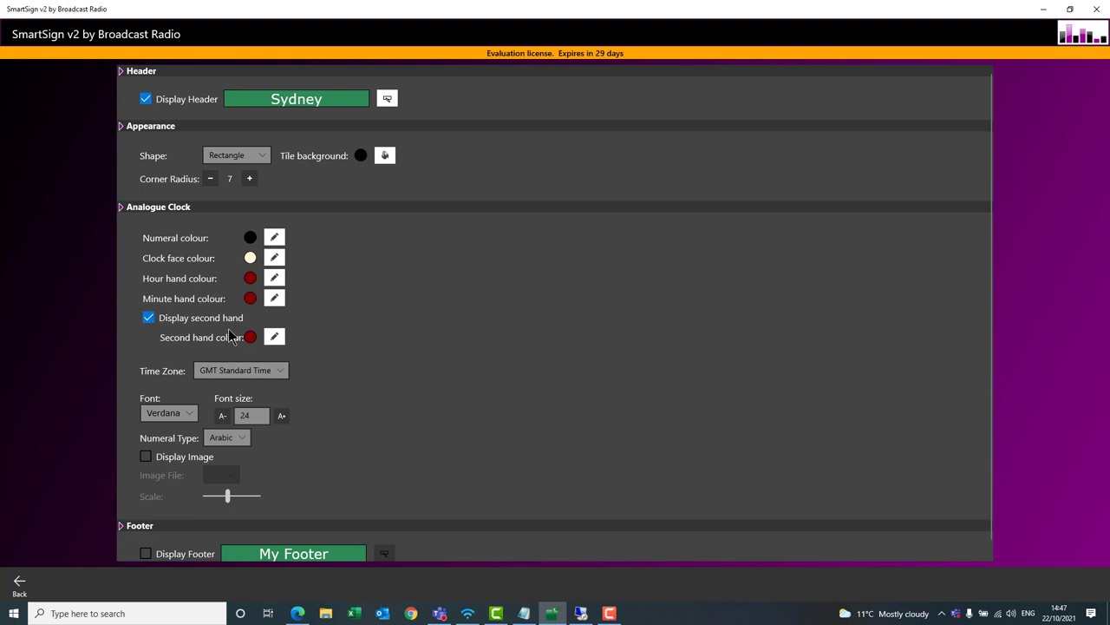
- Set the analogue clock's time zone to AUS Central Standard Time
click(276, 372)
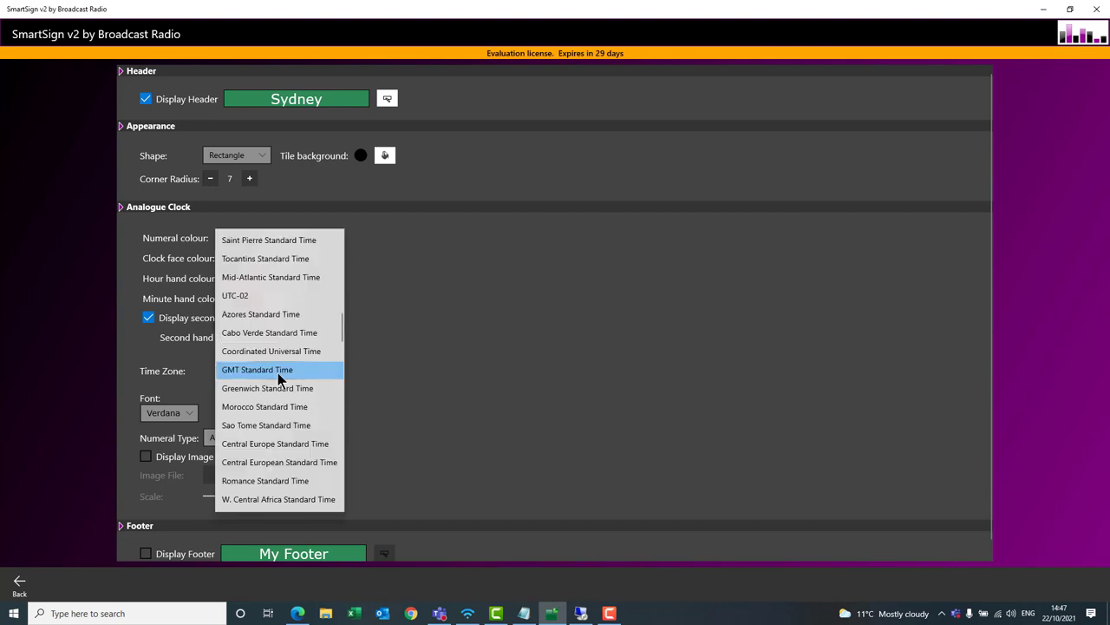
scroll(278, 372, down, 10)
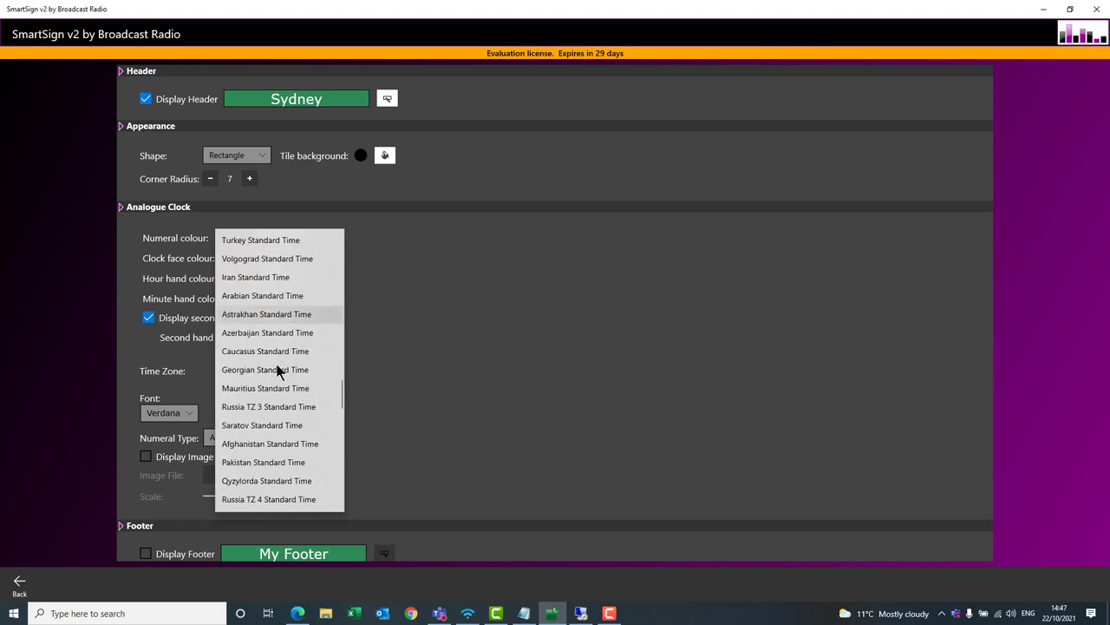
scroll(277, 371, down, 12)
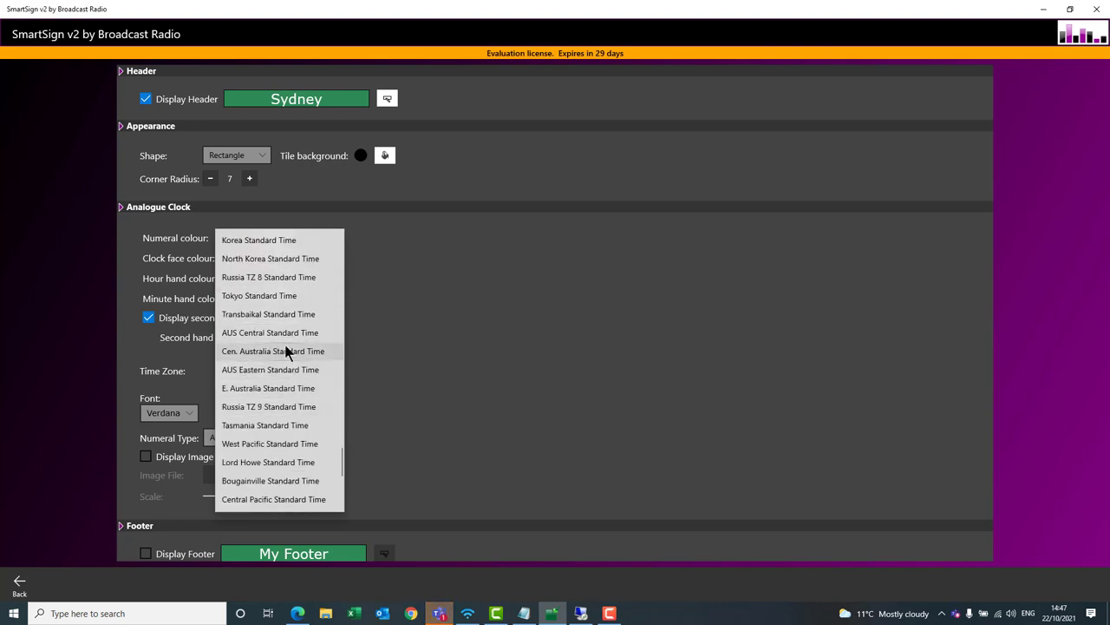
click(263, 333)
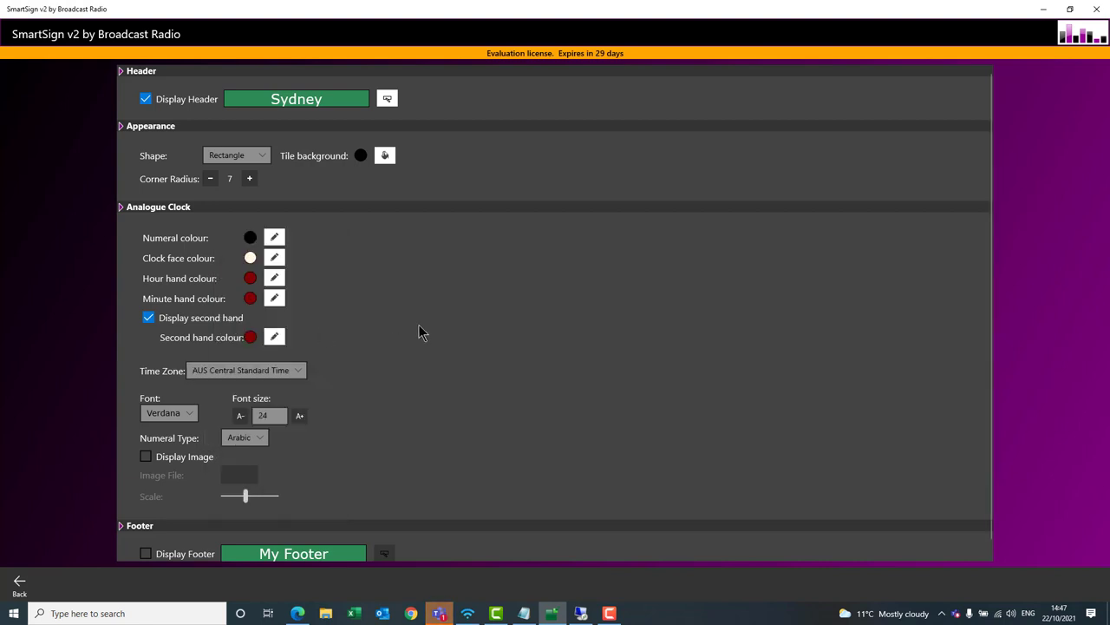
scroll(507, 345, down, 1)
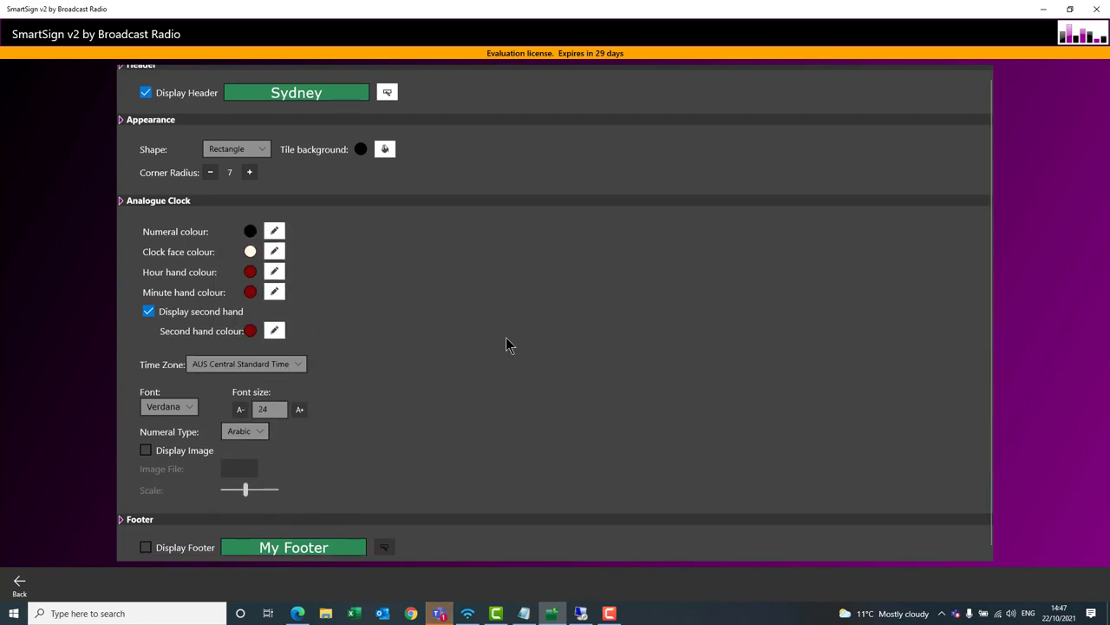
scroll(507, 340, down, 1)
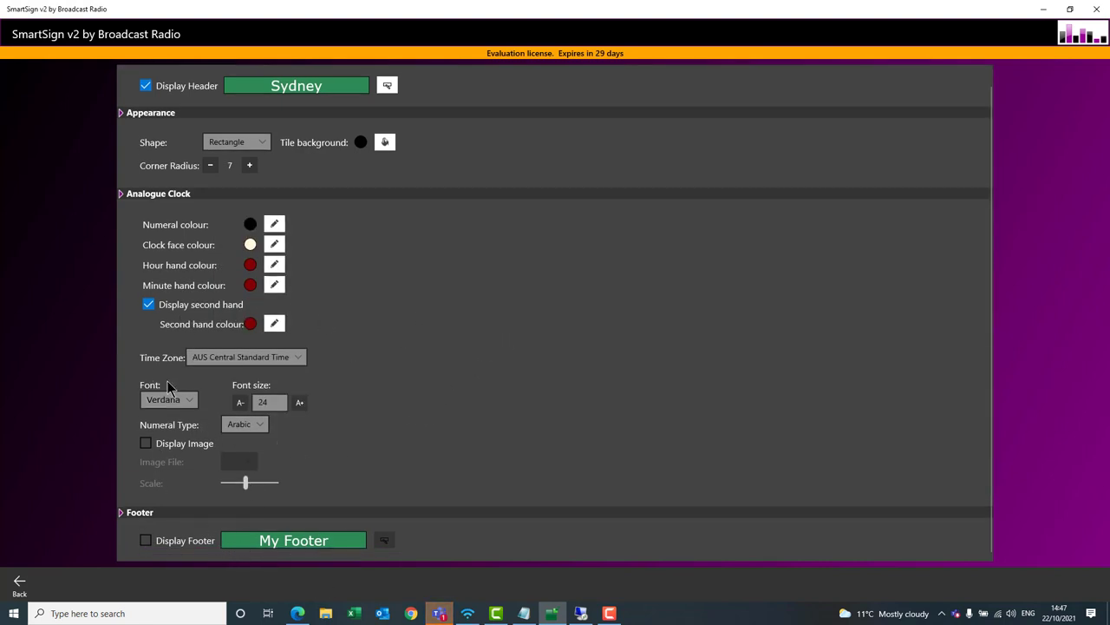
click(146, 443)
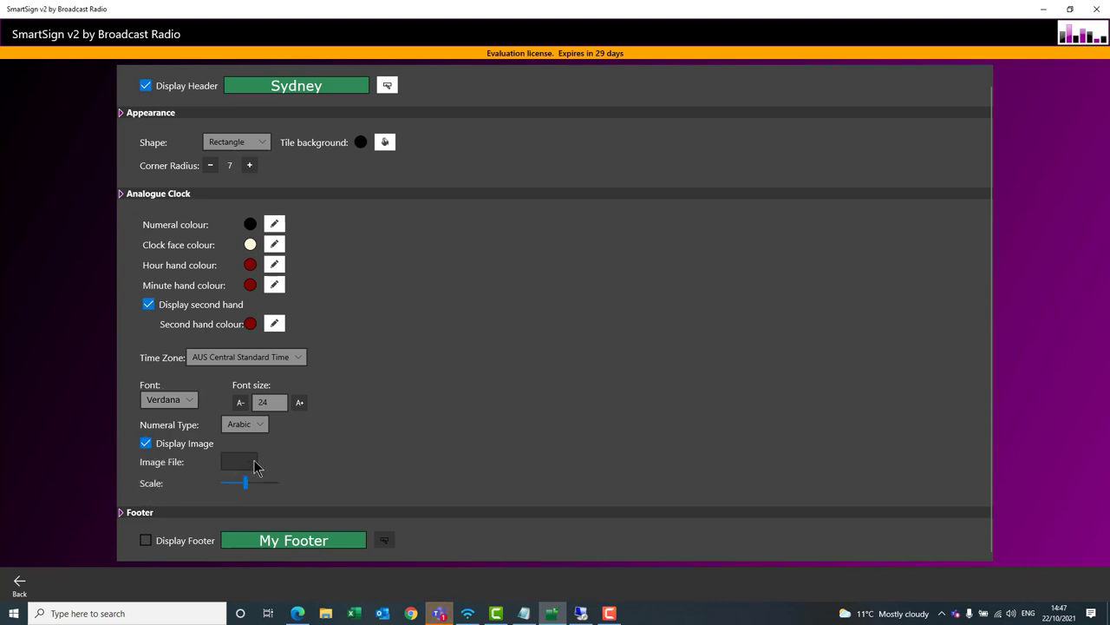
click(255, 463)
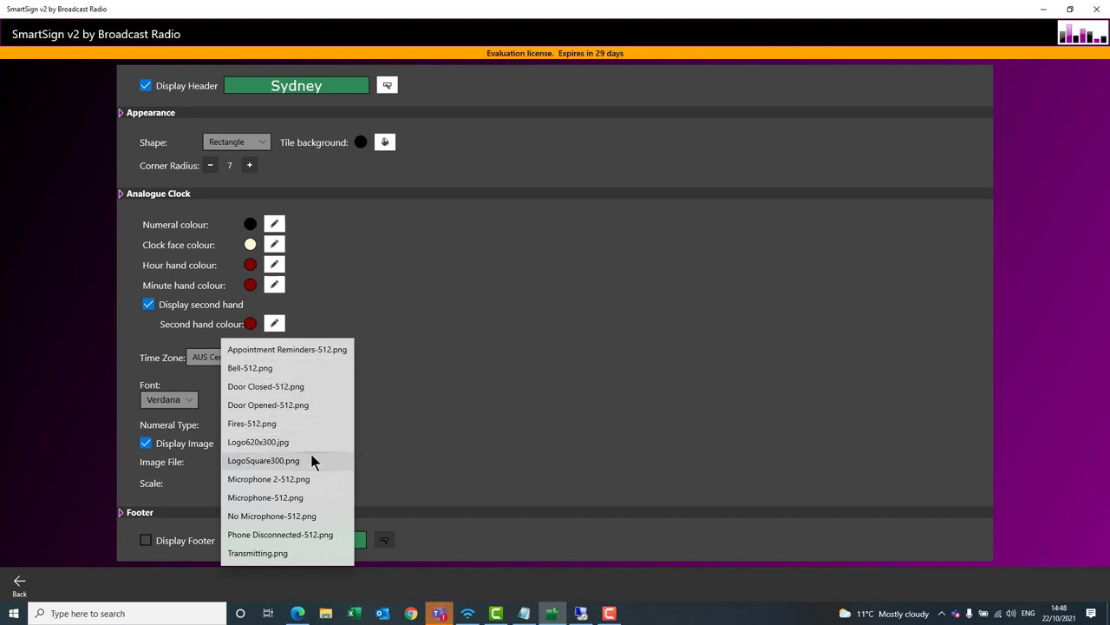
click(400, 403)
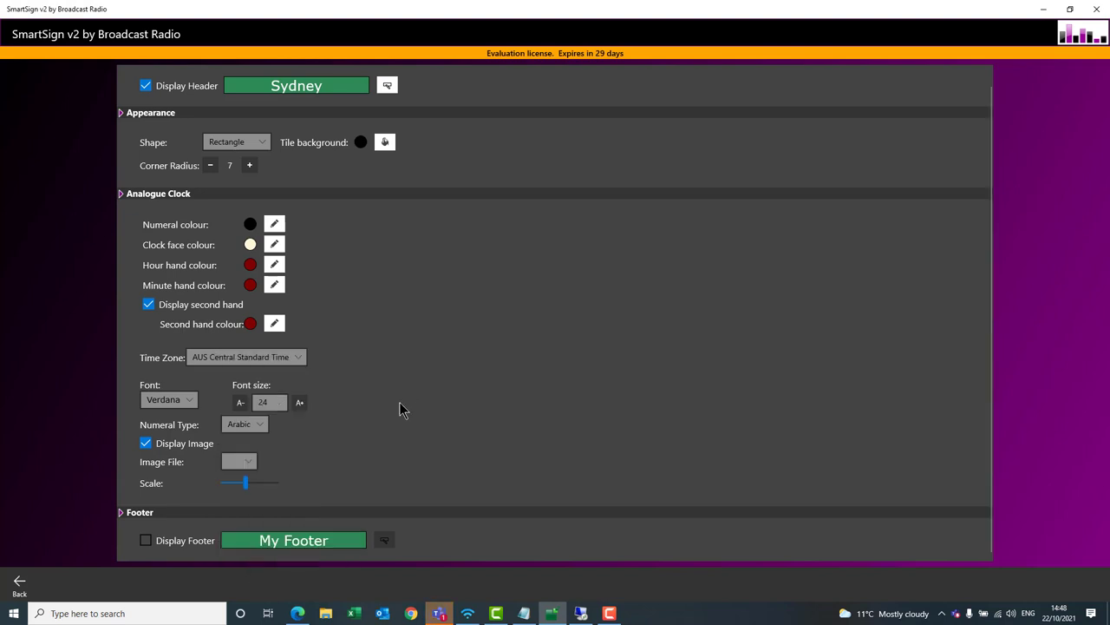
click(145, 446)
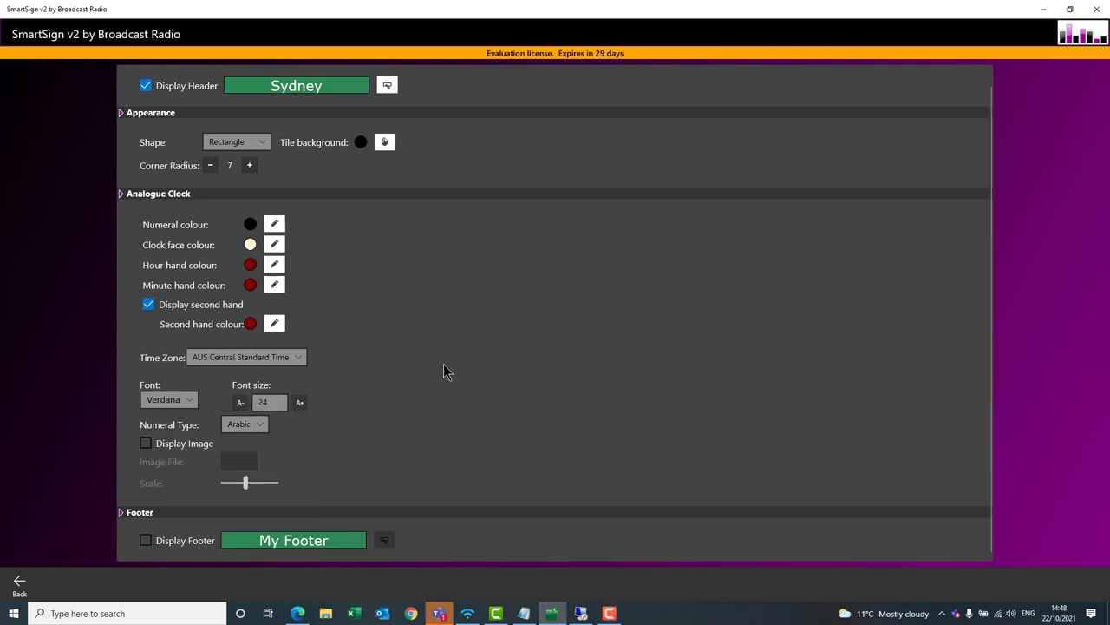
- Leave the tile settings, run the live display to check the Sydney clock, and return to the layout editor
click(19, 585)
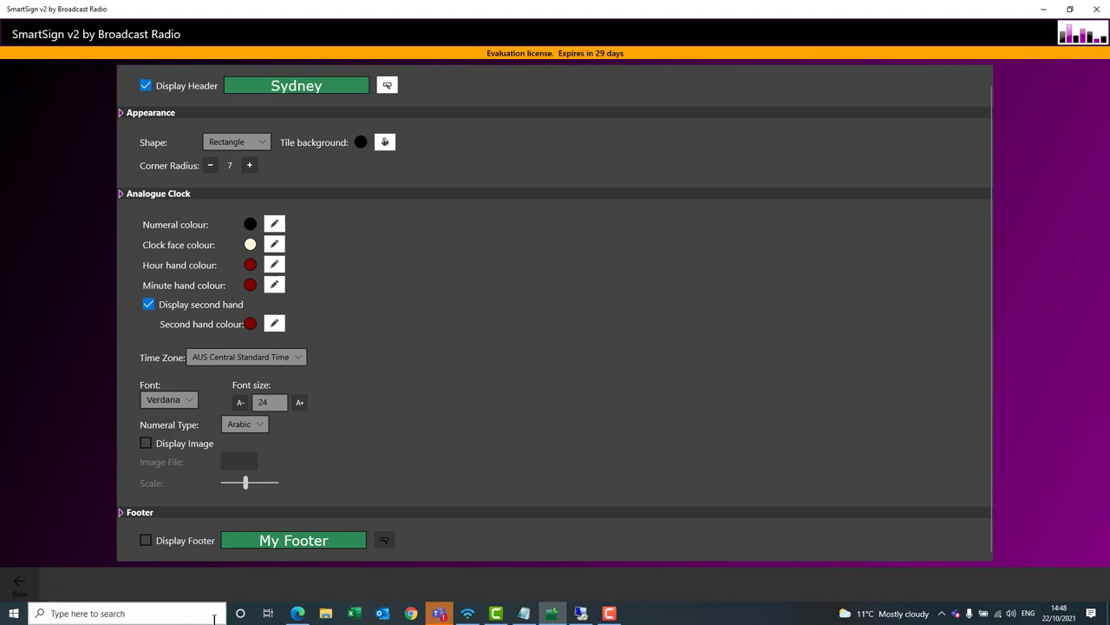
click(1094, 587)
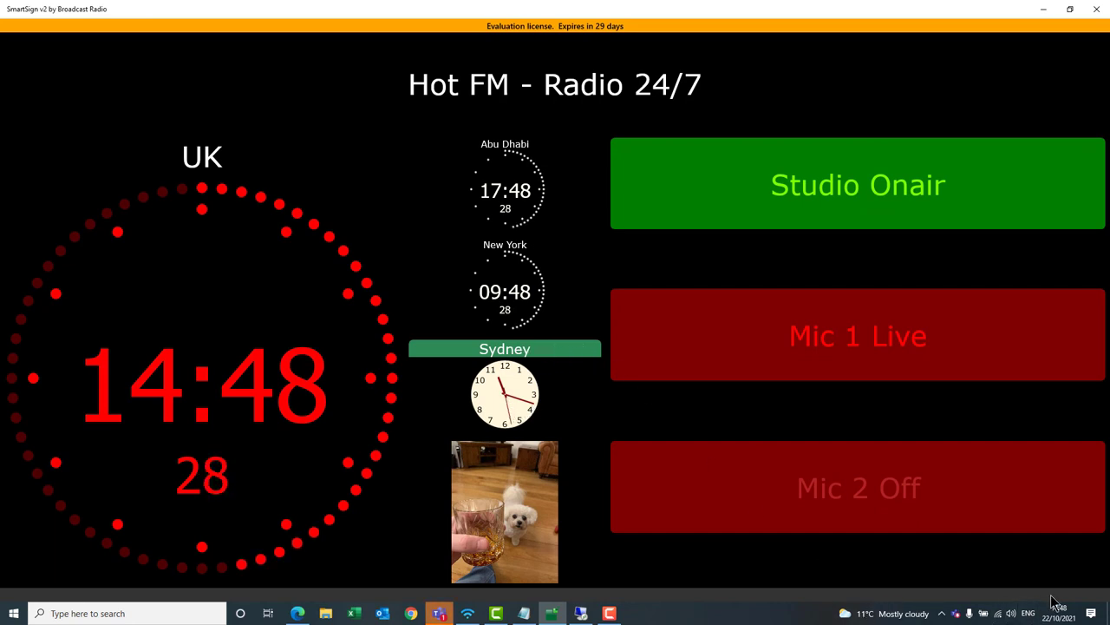
click(1080, 592)
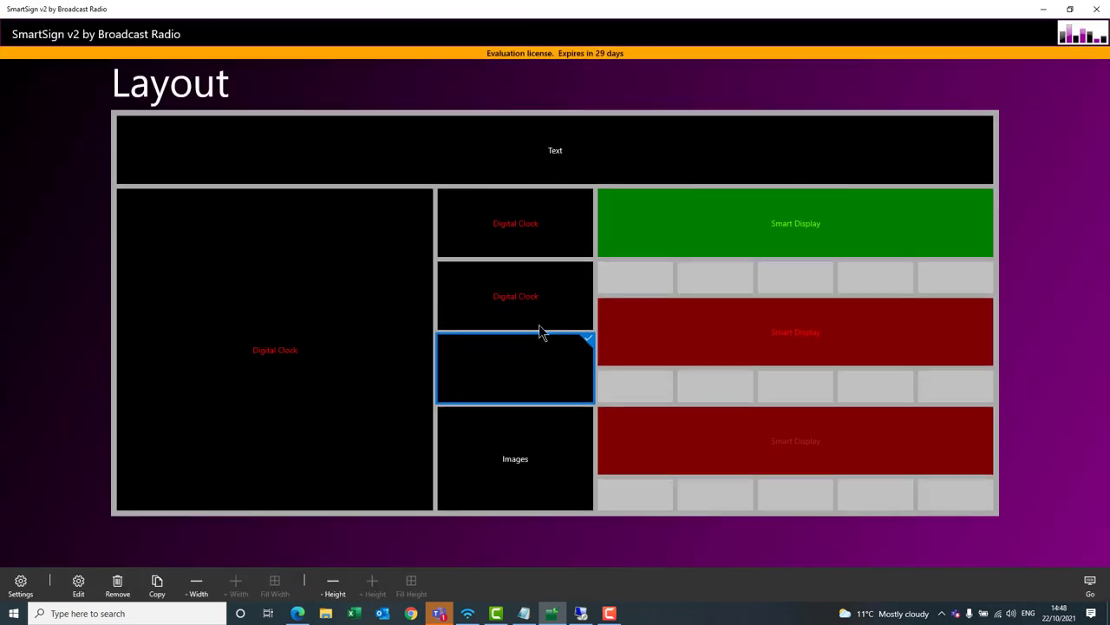
- Change the Sydney clock header's background colour to black, and run the live display from the layout editor
double_click(550, 369)
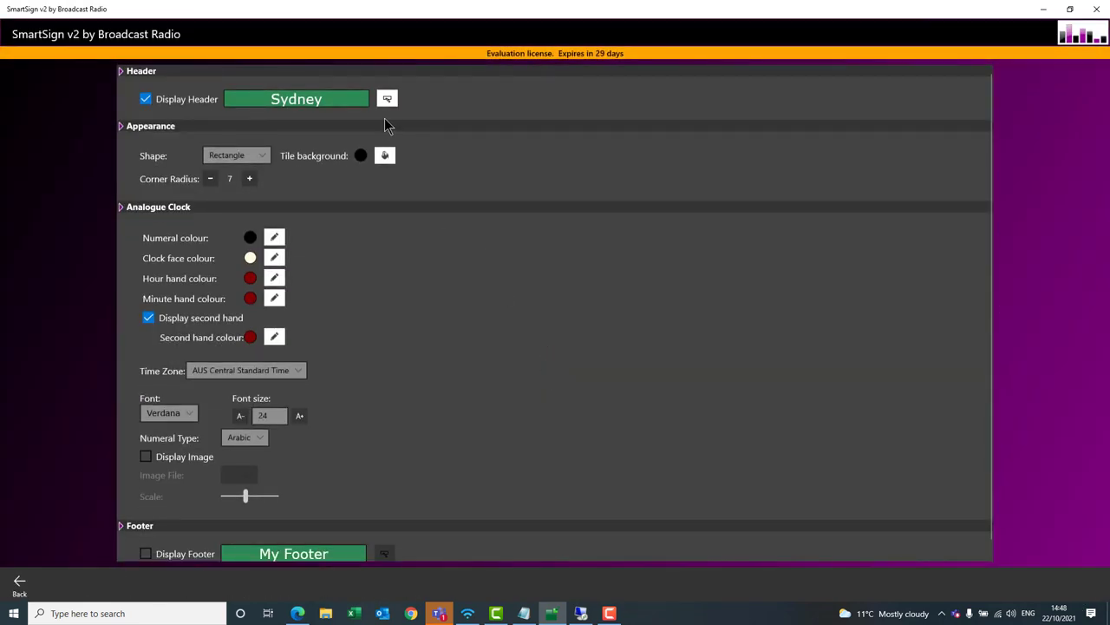
click(388, 100)
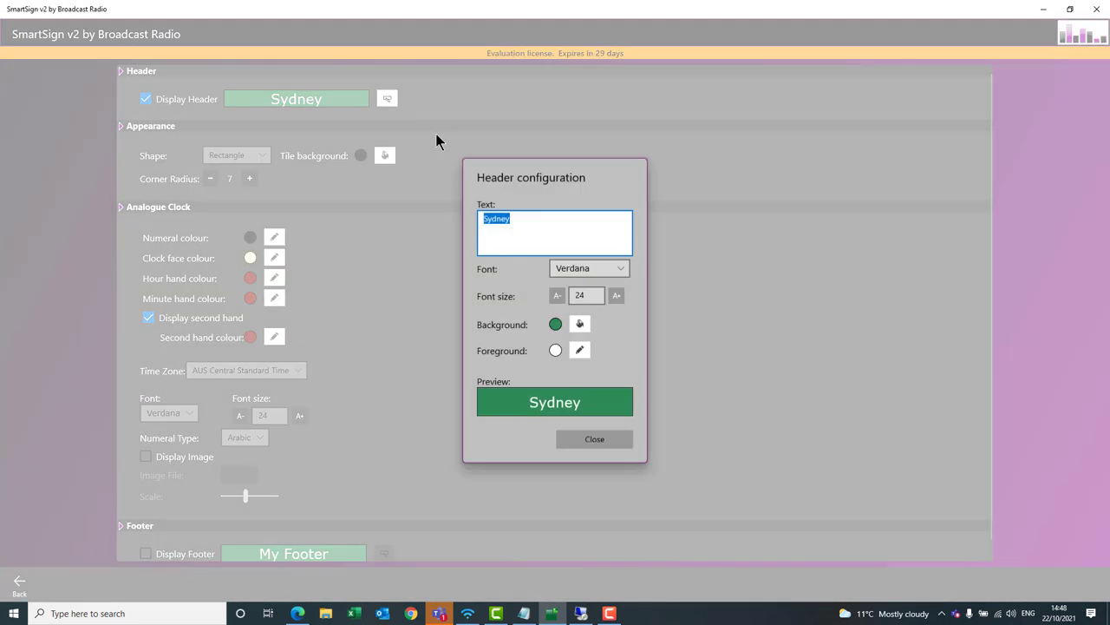
click(580, 326)
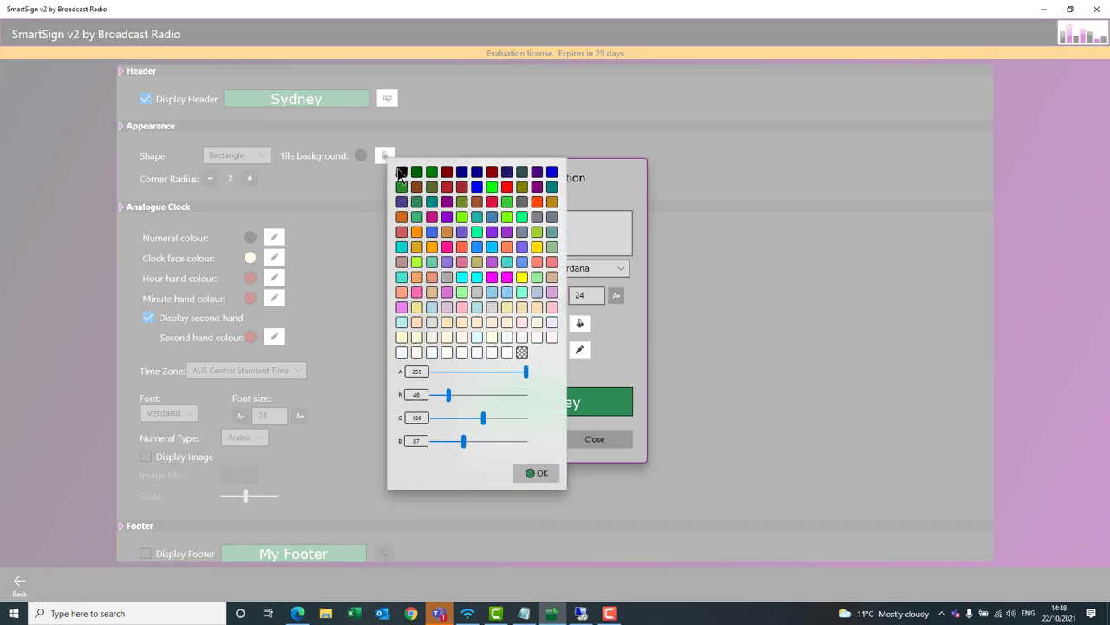
click(580, 353)
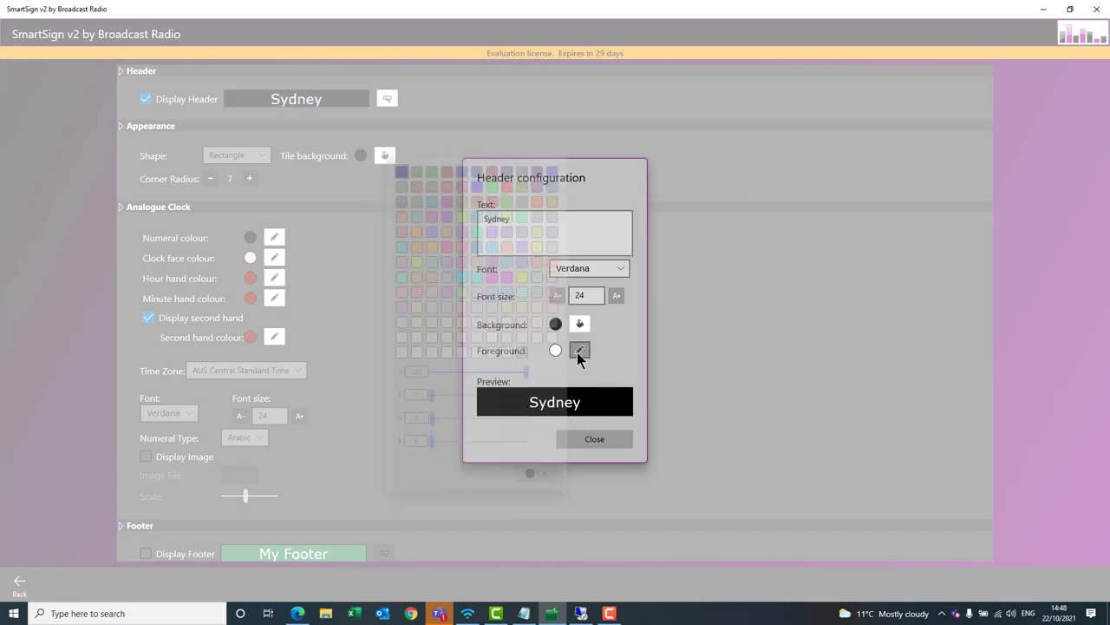
click(577, 438)
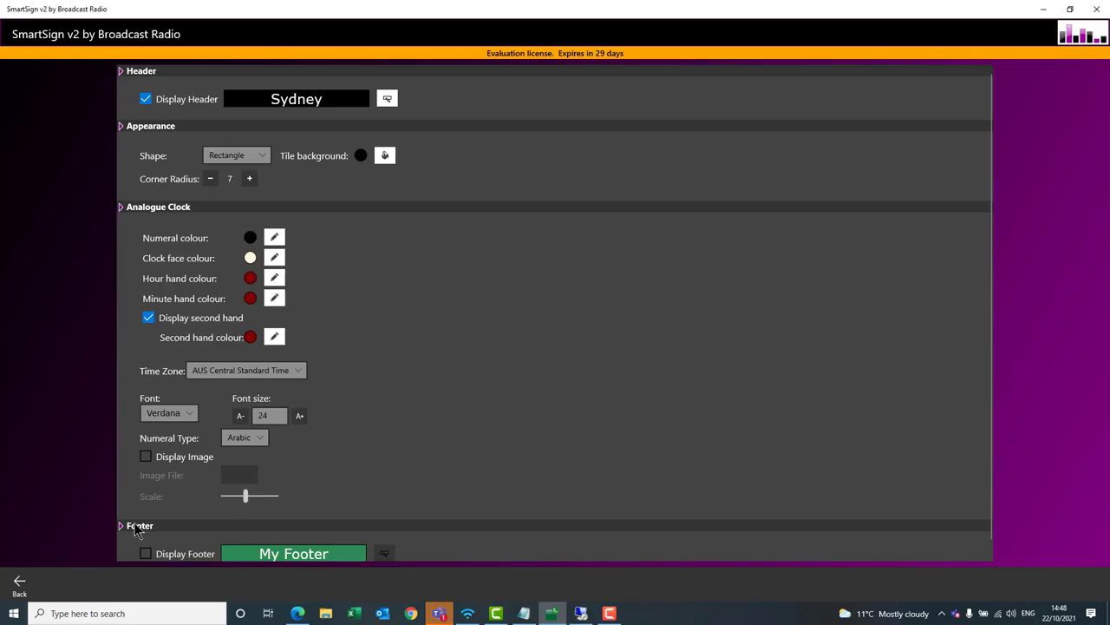
click(19, 583)
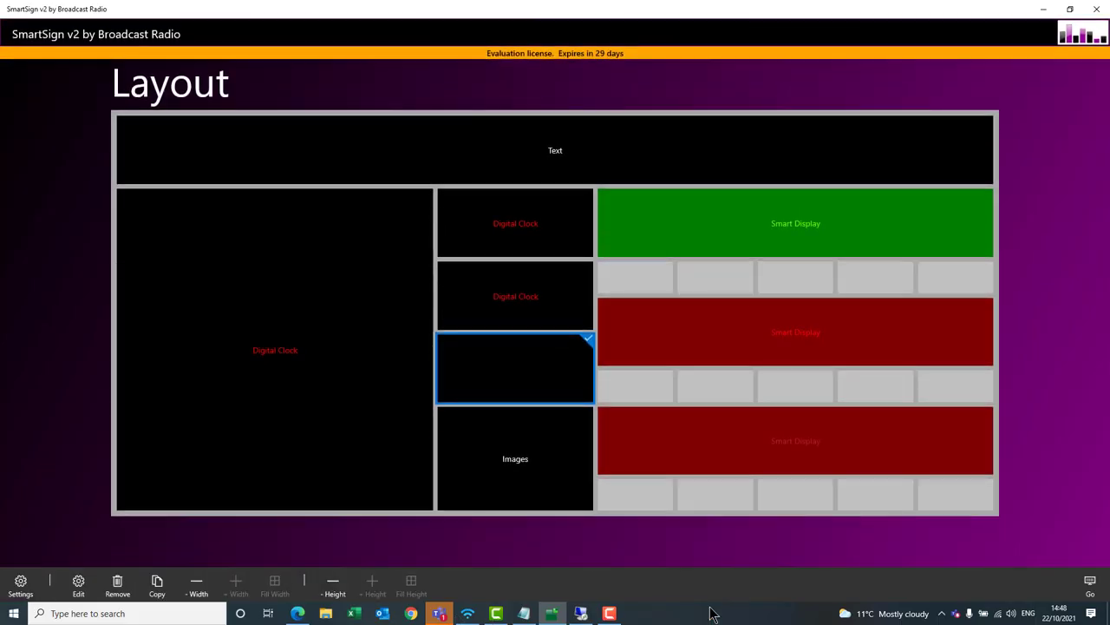
click(1090, 583)
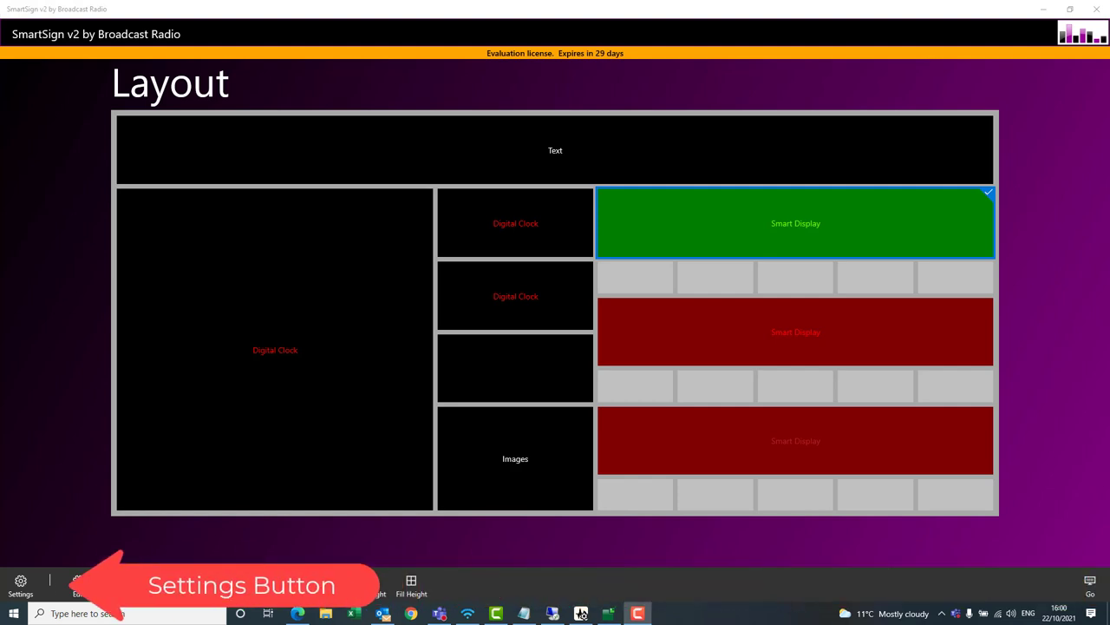
- Open the application settings and examine the available GPIO devices and audio output devices, keeping Virtual Network Device 1 and the RODECaster speakers
click(20, 585)
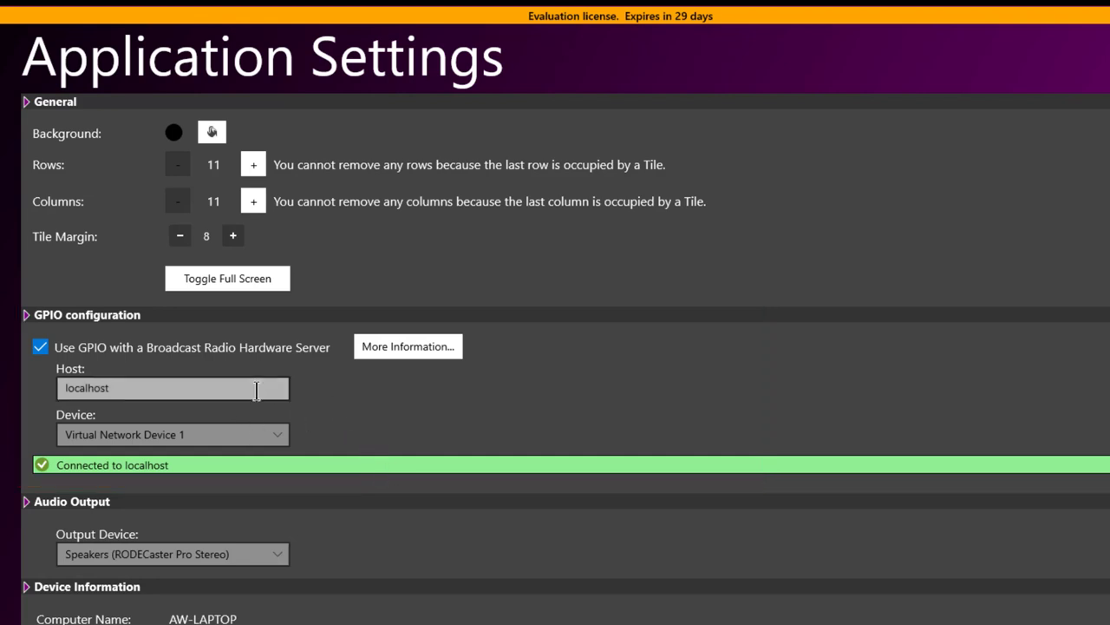
click(277, 436)
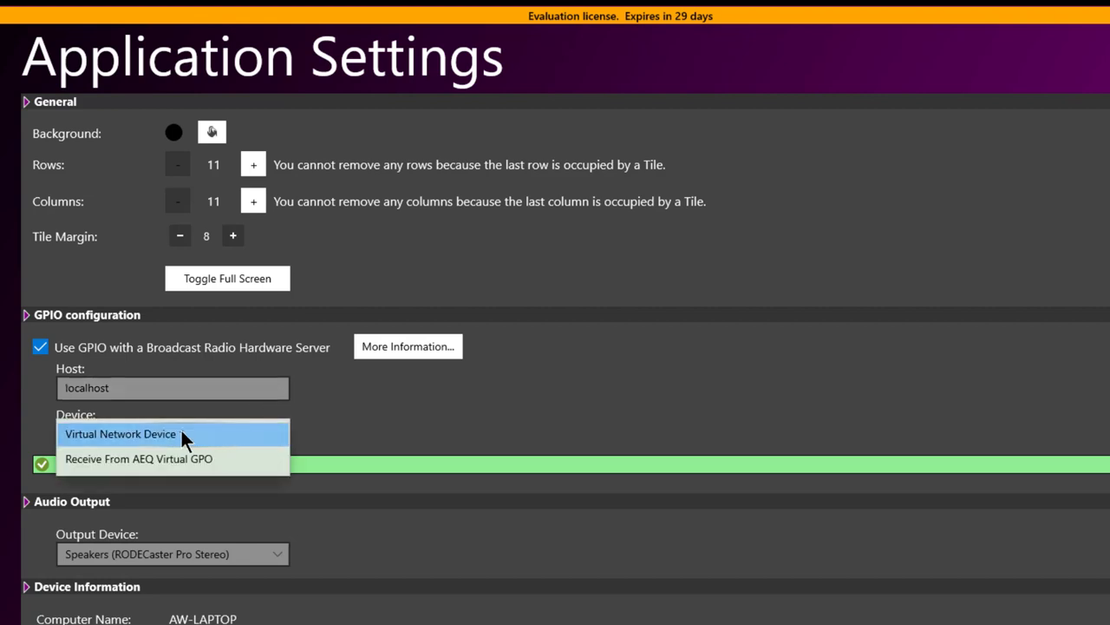
click(168, 433)
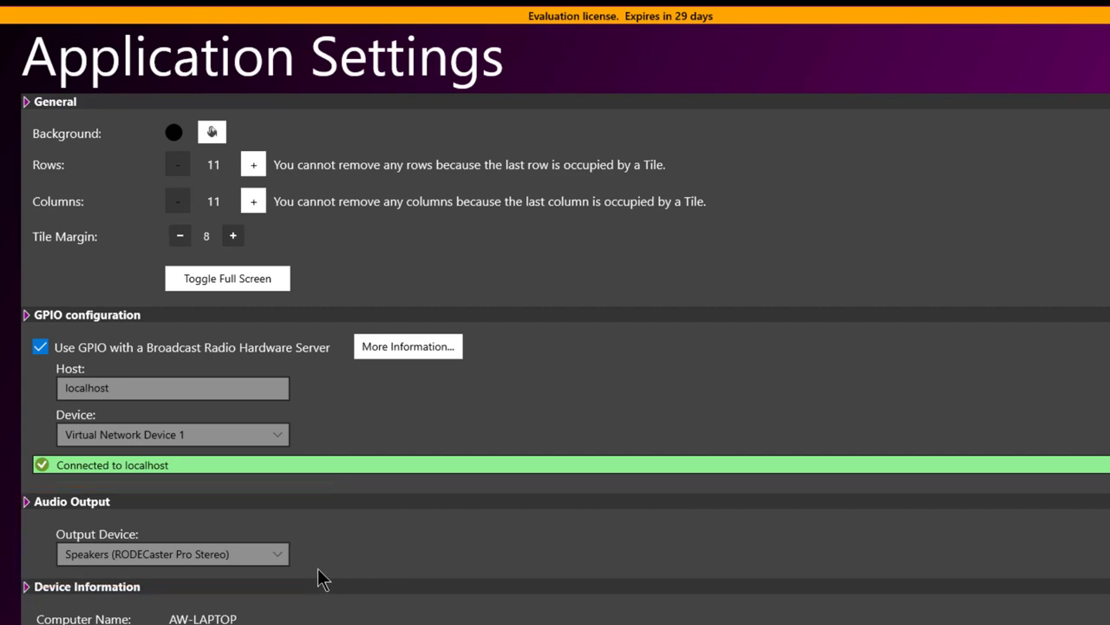
click(279, 555)
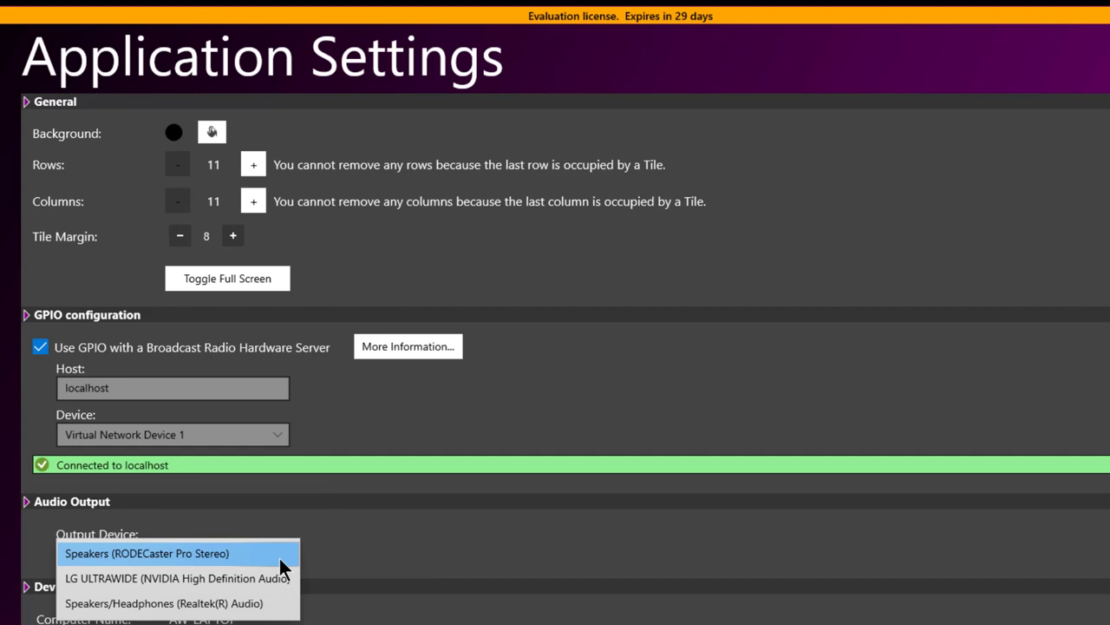
click(381, 548)
- Examine the device information, the license installation dialog and the advanced application settings, closing the dialog without installing a license
scroll(531, 509, down, 3)
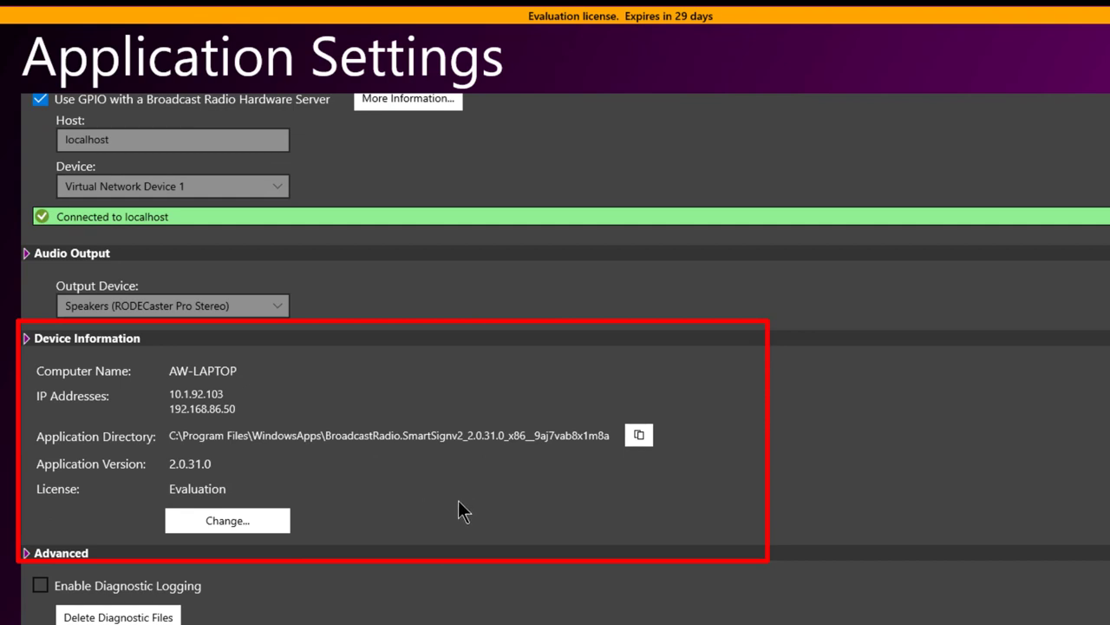
scroll(462, 483, down, 1)
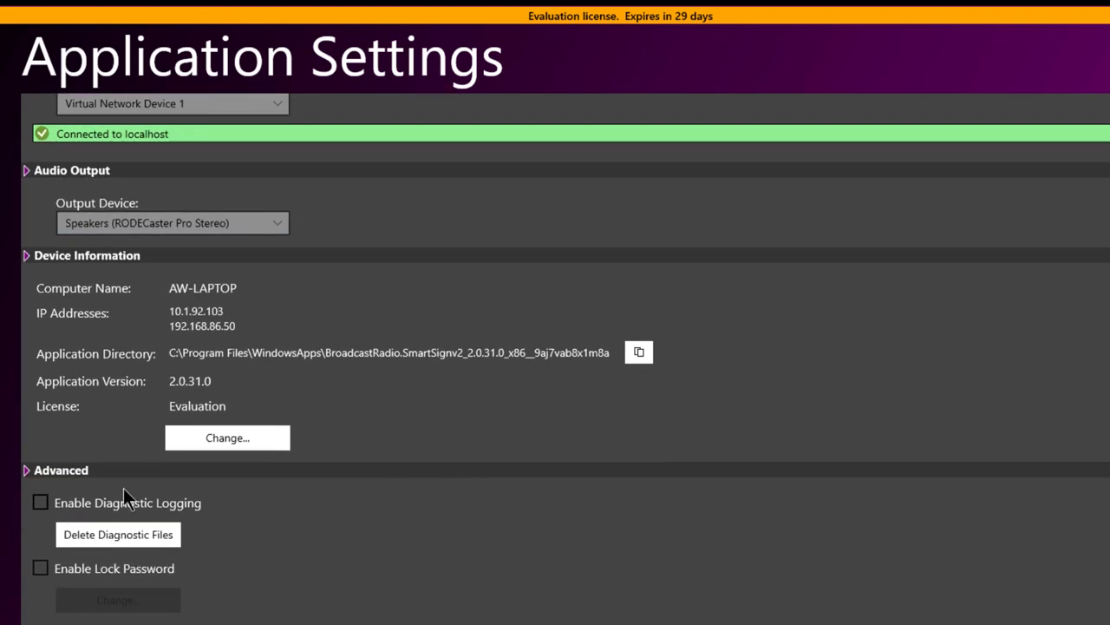
click(239, 442)
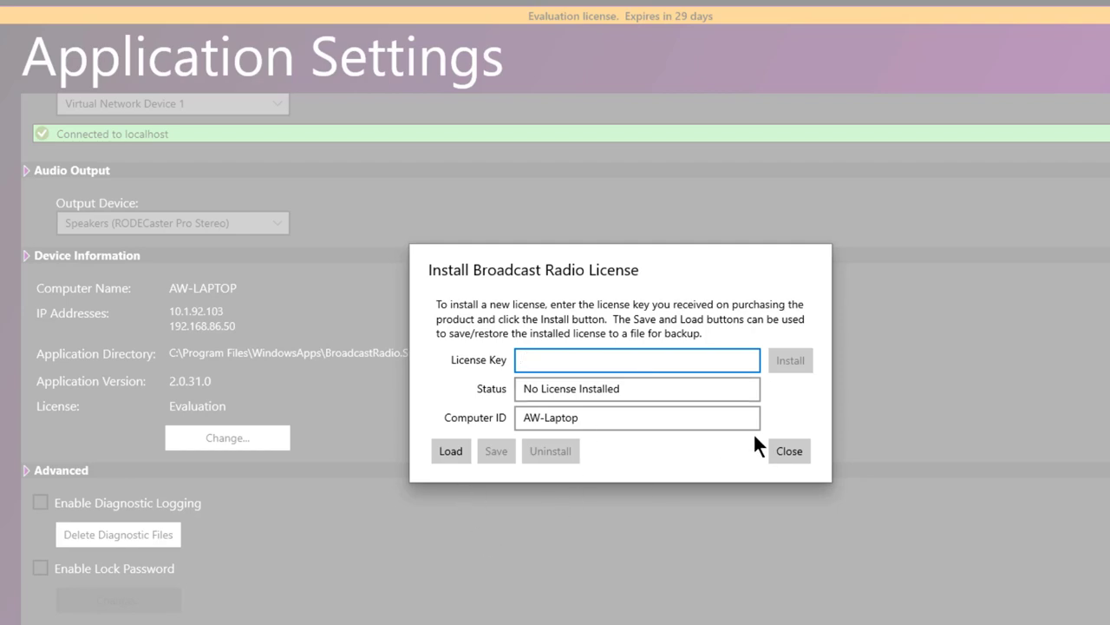
click(788, 451)
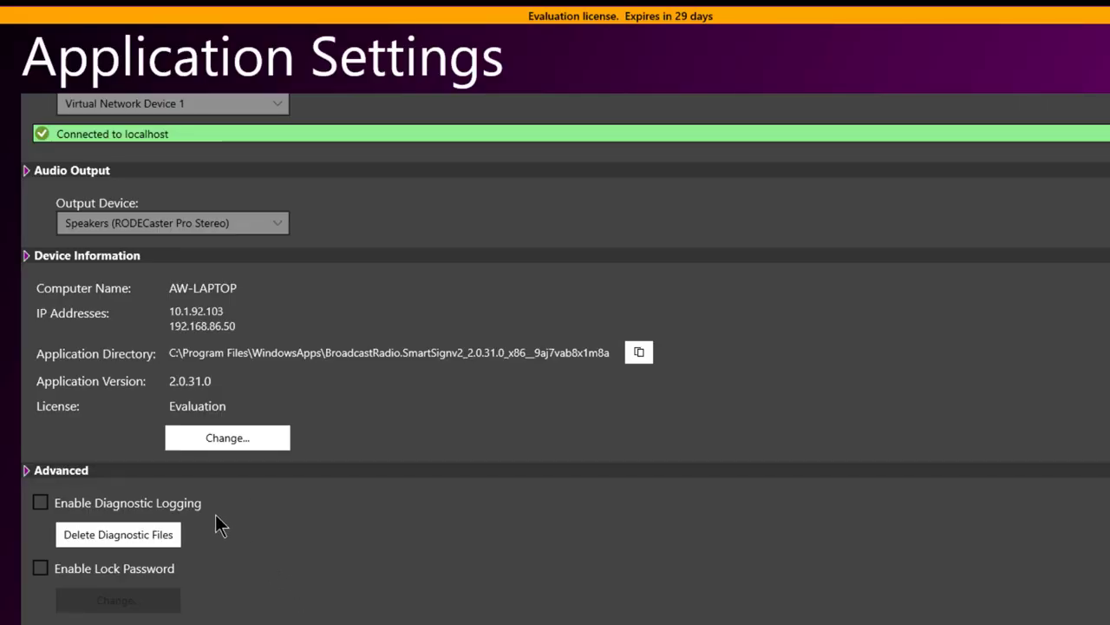
scroll(208, 560, down, 2)
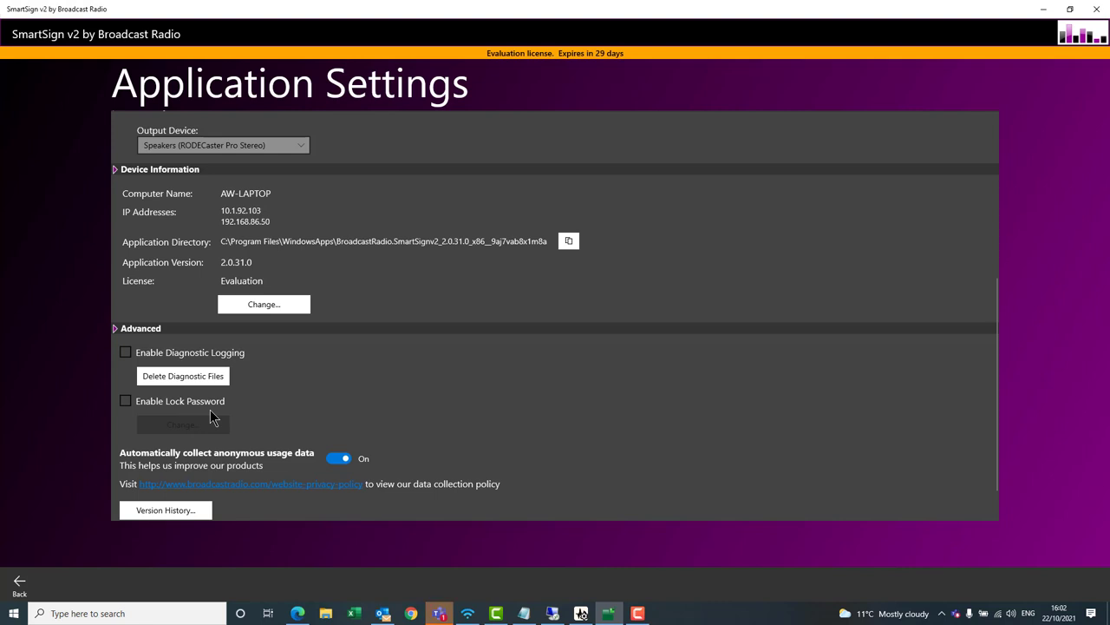
scroll(309, 401, down, 1)
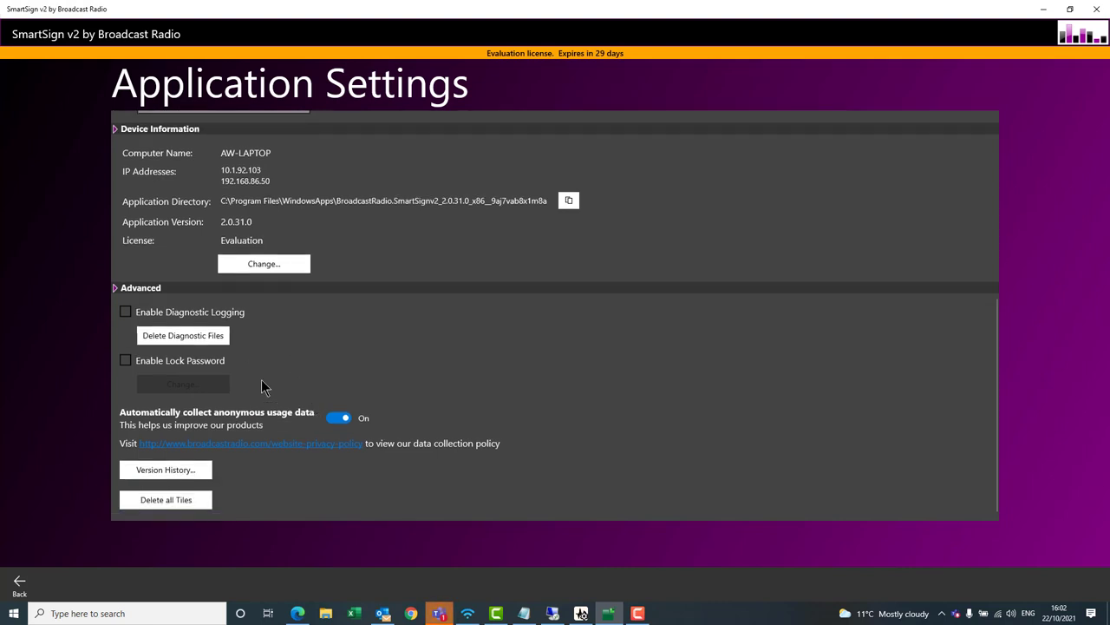
scroll(355, 399, up, 8)
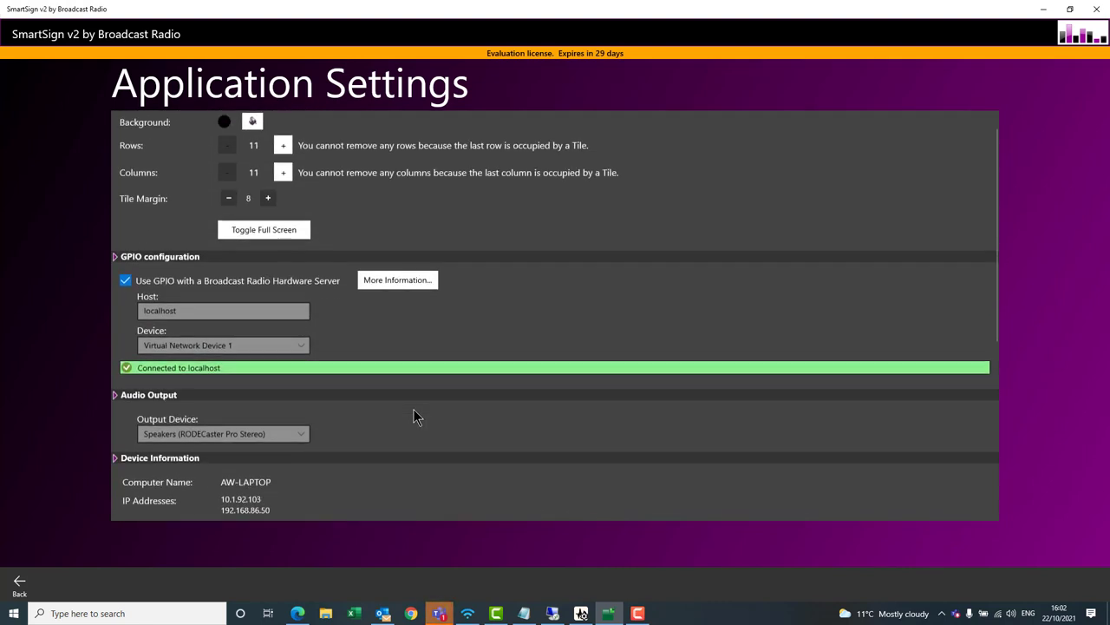
- Delete all tiles from the layout through the advanced application settings, and return to the layout editor
scroll(444, 347, down, 8)
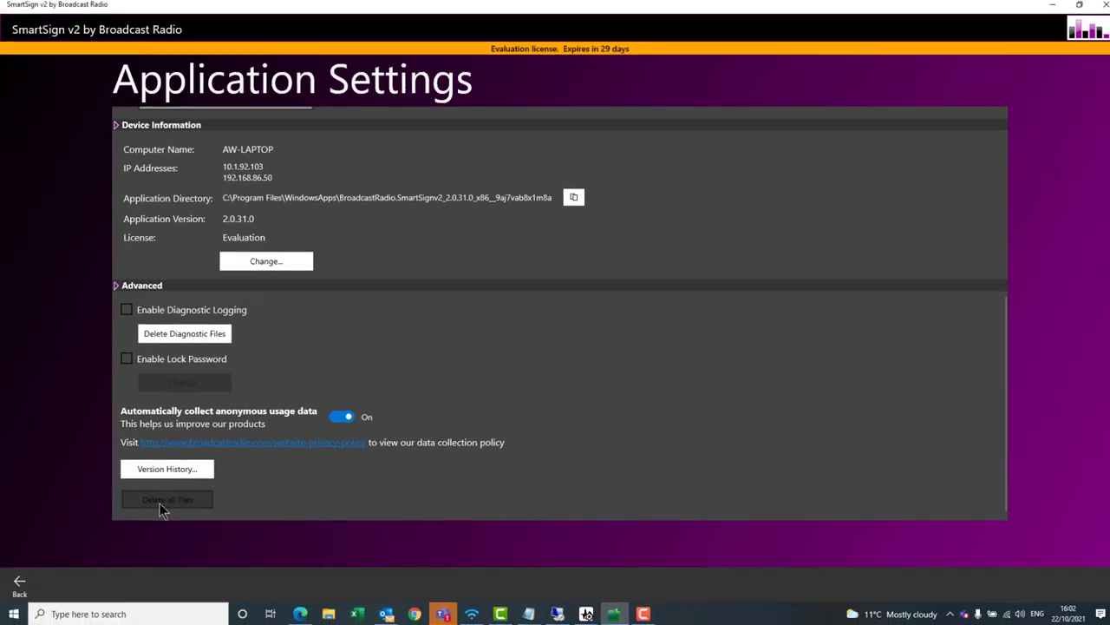
click(315, 451)
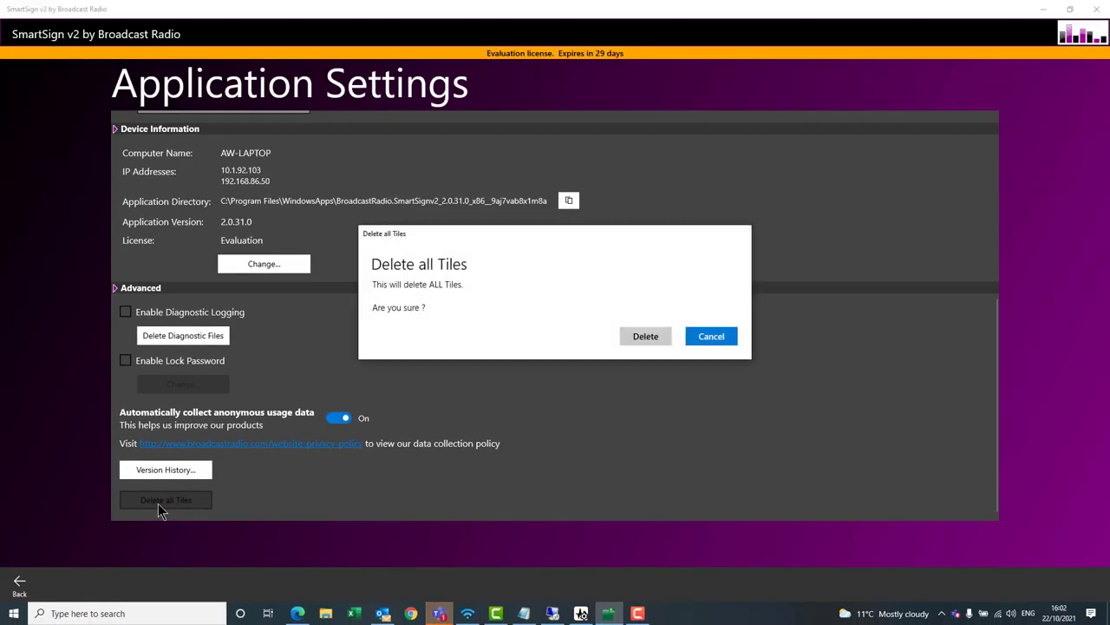
click(644, 338)
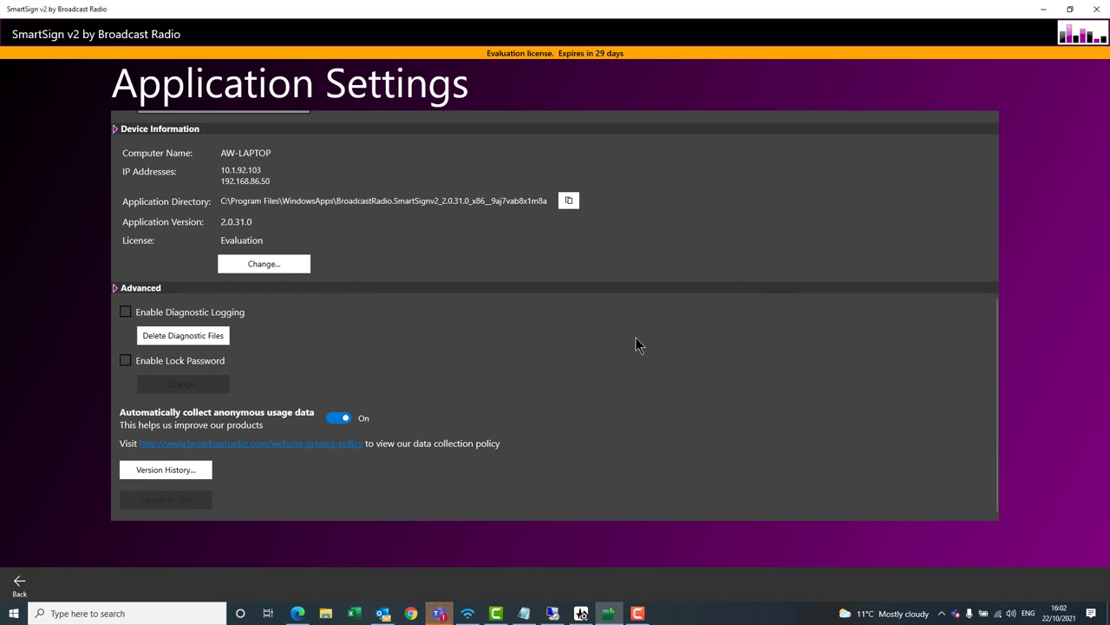
scroll(356, 348, up, 5)
click(20, 591)
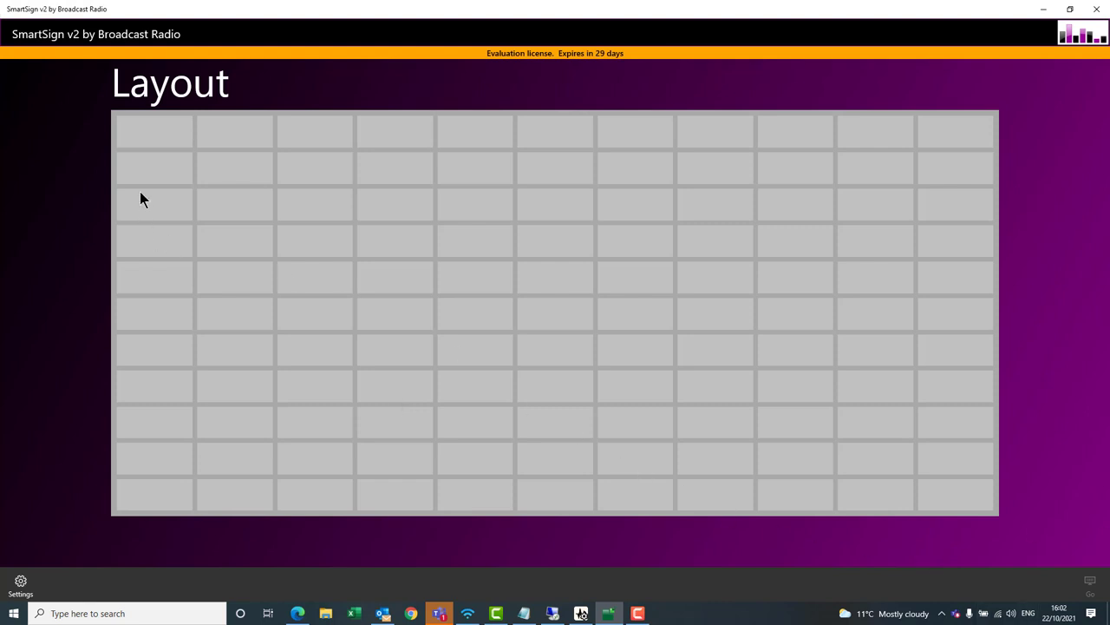
- Add a Time As Words tile in the first cell of the empty layout grid
click(157, 135)
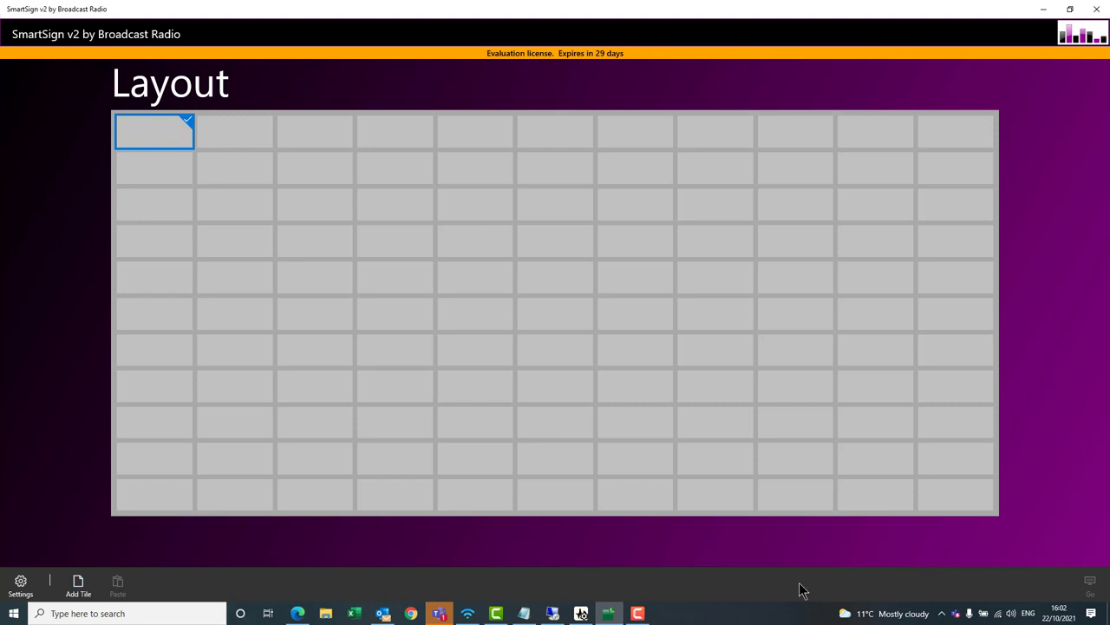
double_click(161, 139)
scroll(421, 260, down, 5)
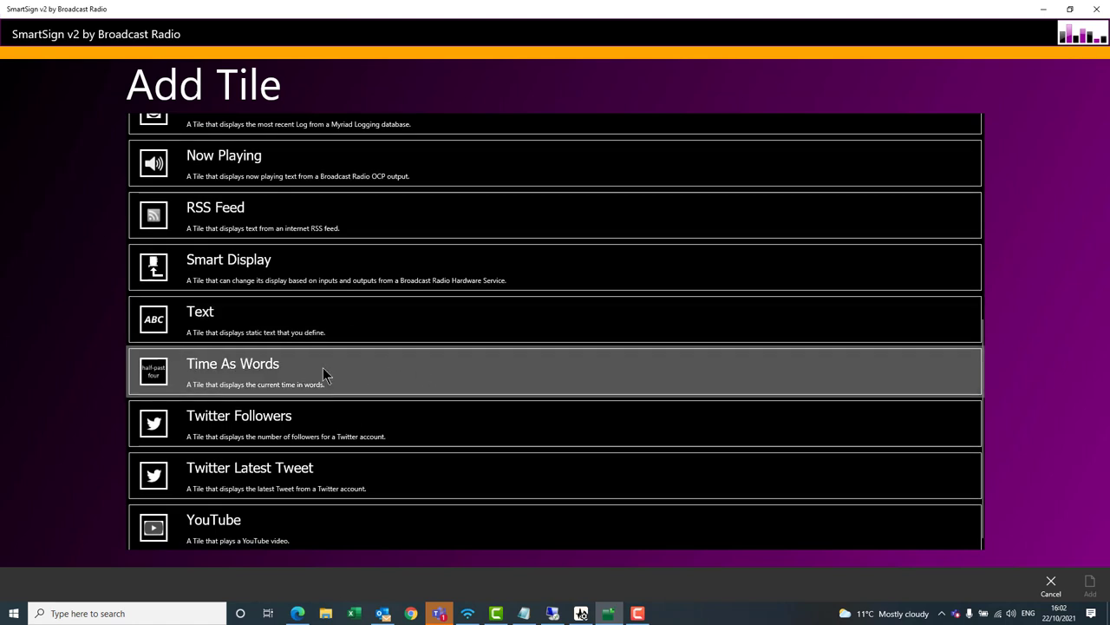
double_click(364, 382)
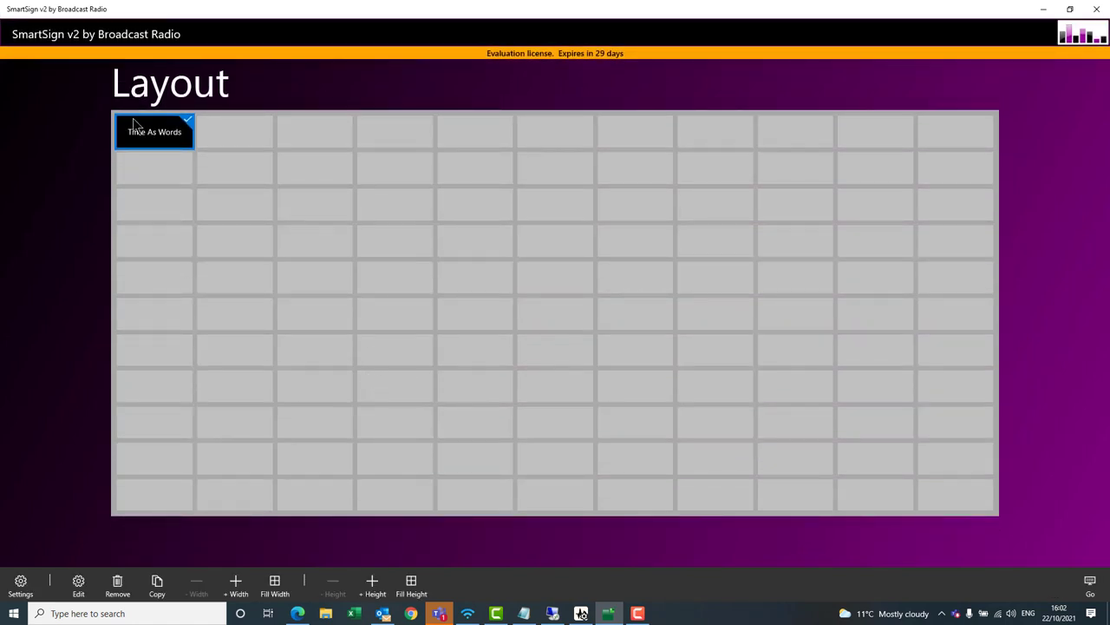
- Enlarge the Time As Words tile to six columns wide and two rows high
click(364, 592)
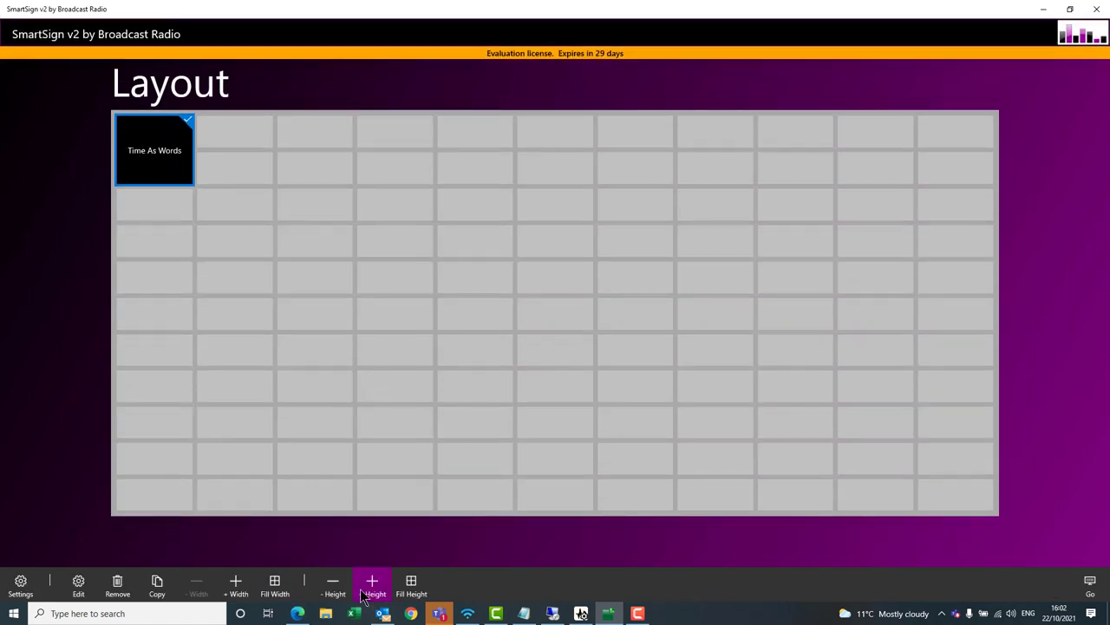
click(236, 586)
click(239, 587)
click(242, 588)
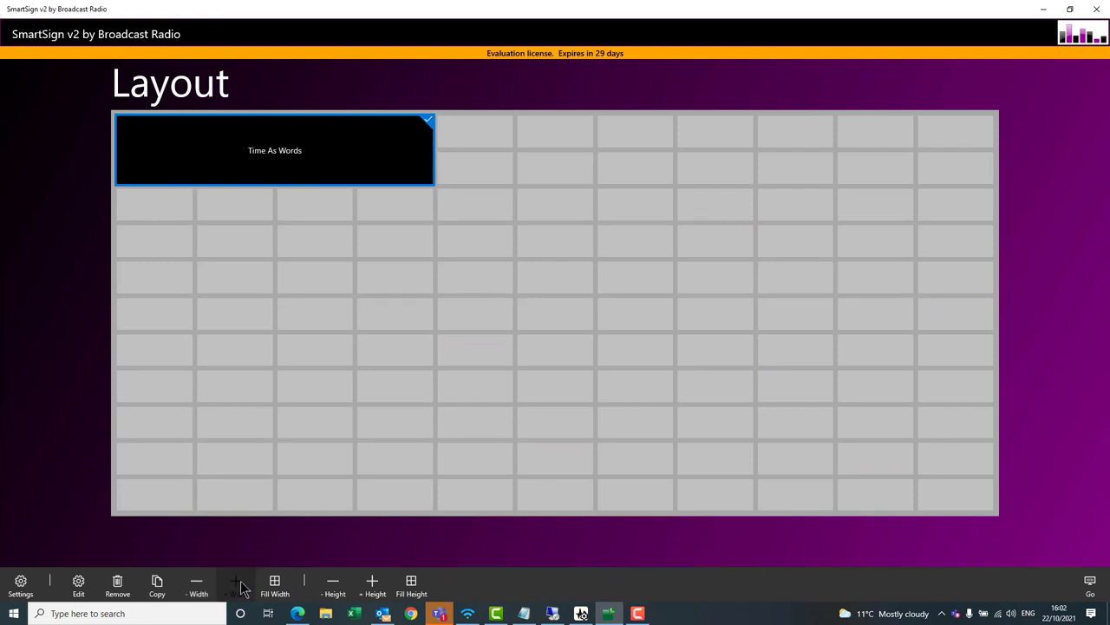
click(241, 588)
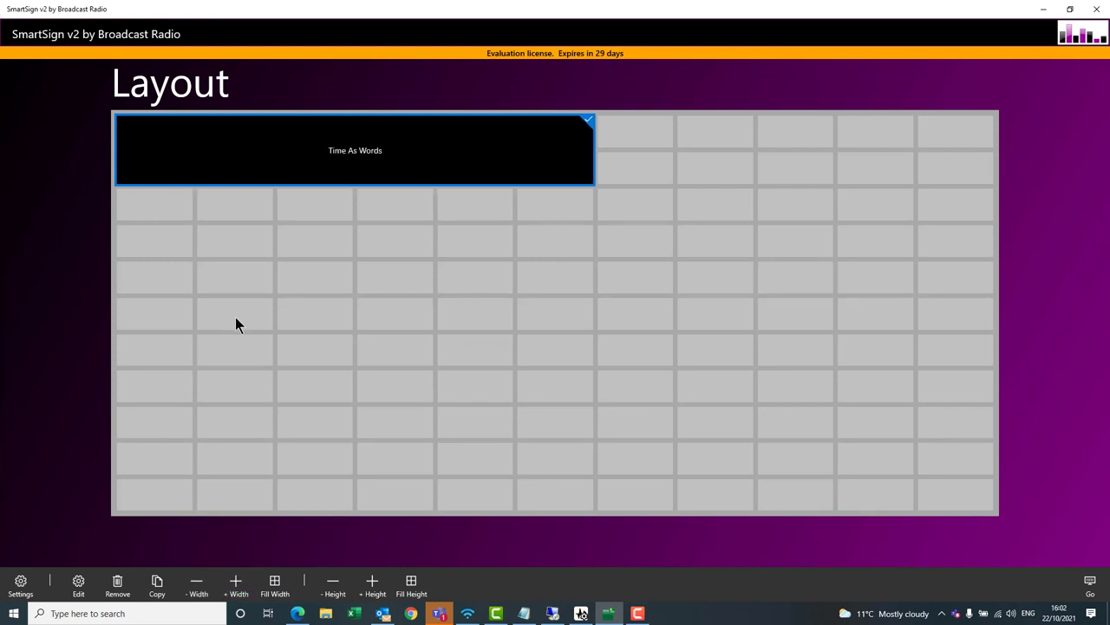
- Set the Time As Words tile's font size to 60, and check it in the live display before returning to the layout editor
double_click(355, 166)
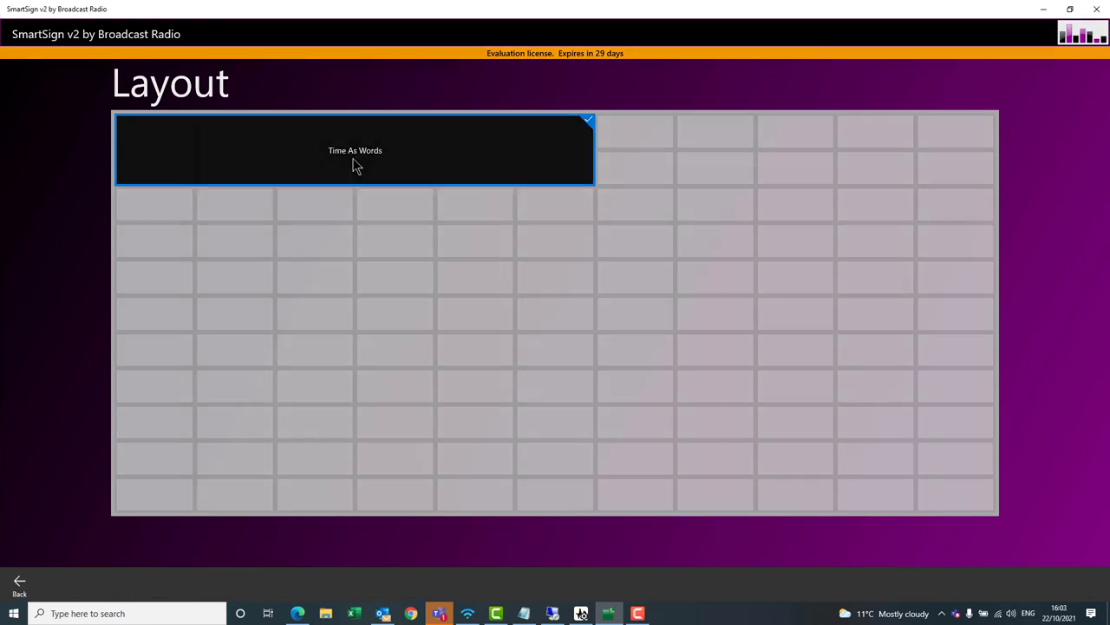
click(246, 404)
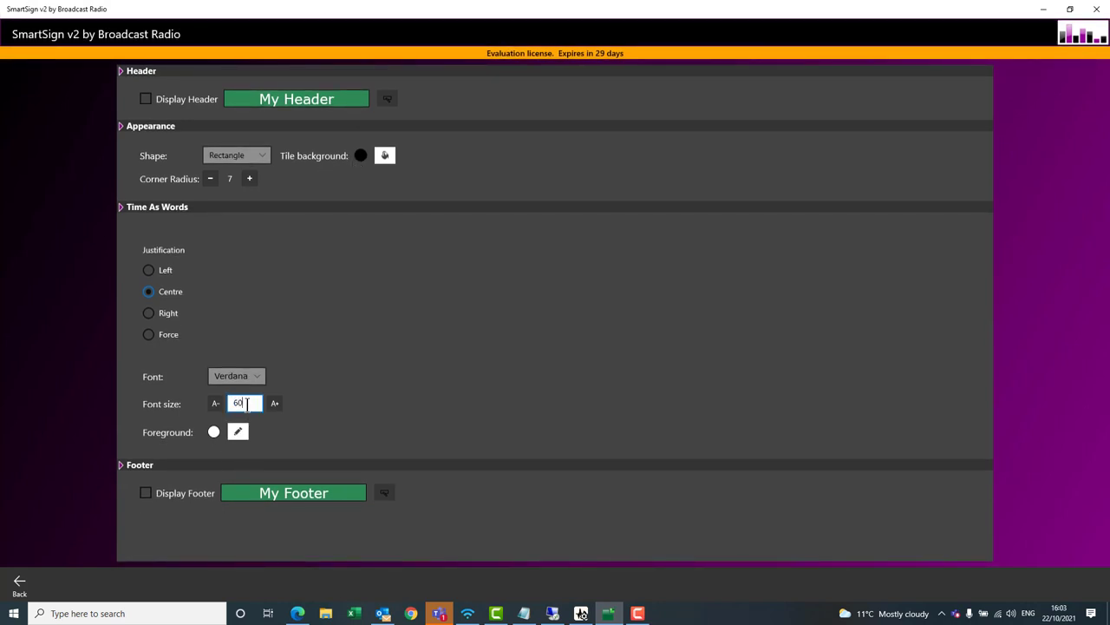
click(19, 586)
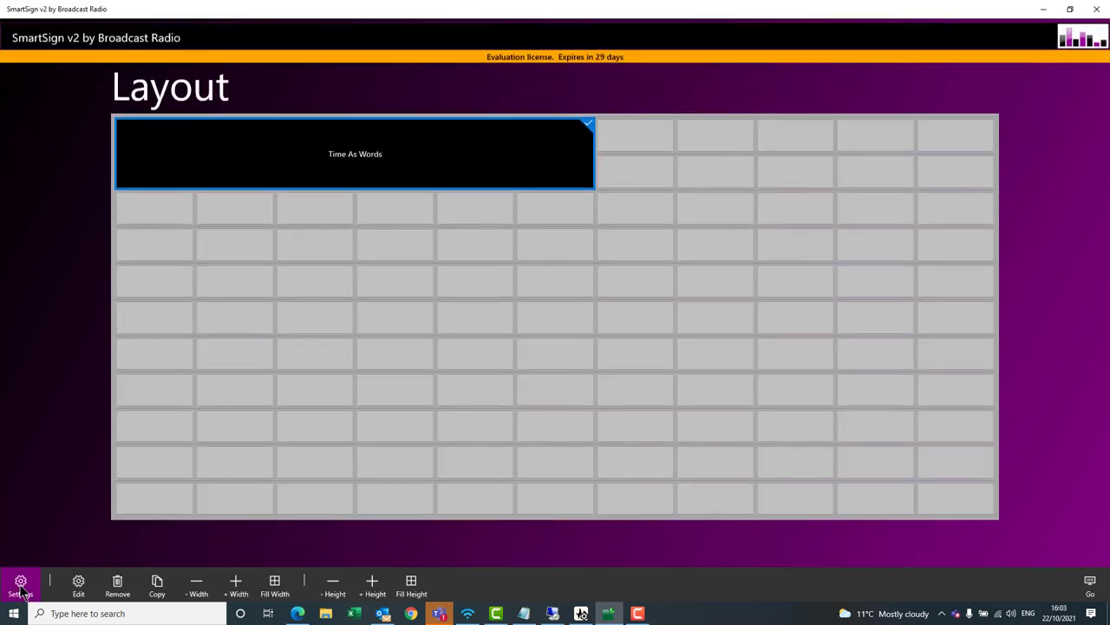
click(1091, 585)
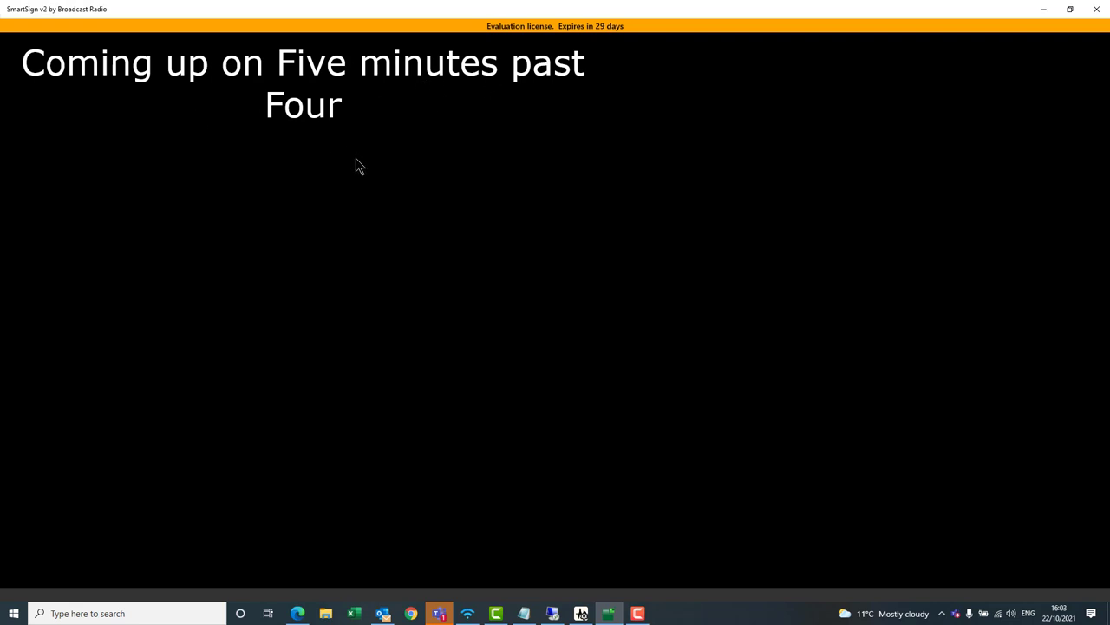
click(1088, 580)
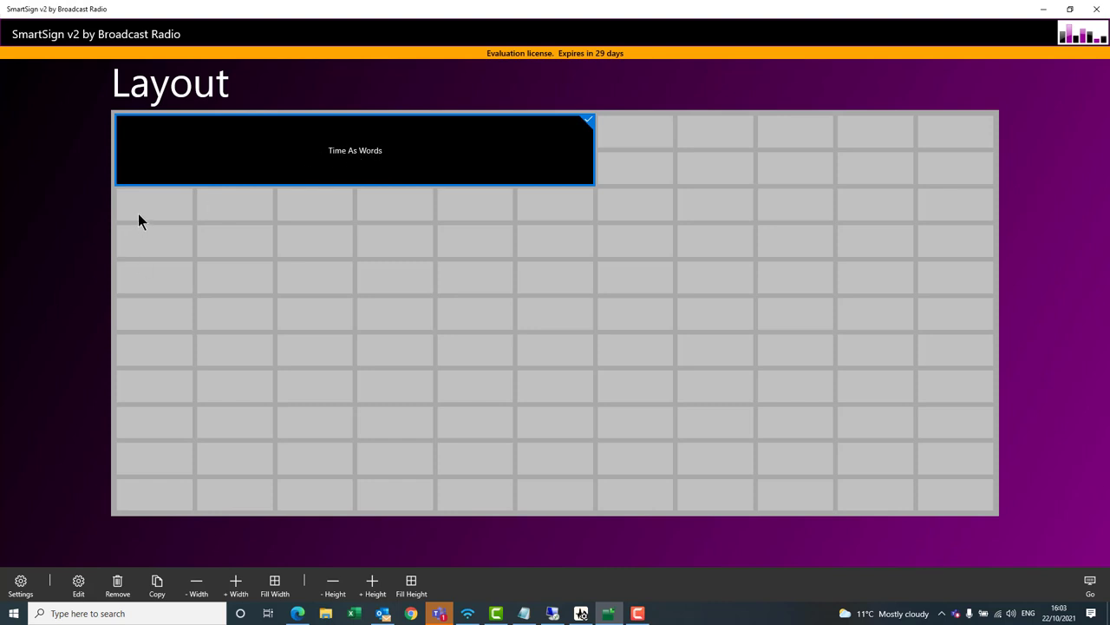
- Add a Digital Clock tile in the first cell of the row directly below the Time As Words tile
click(165, 208)
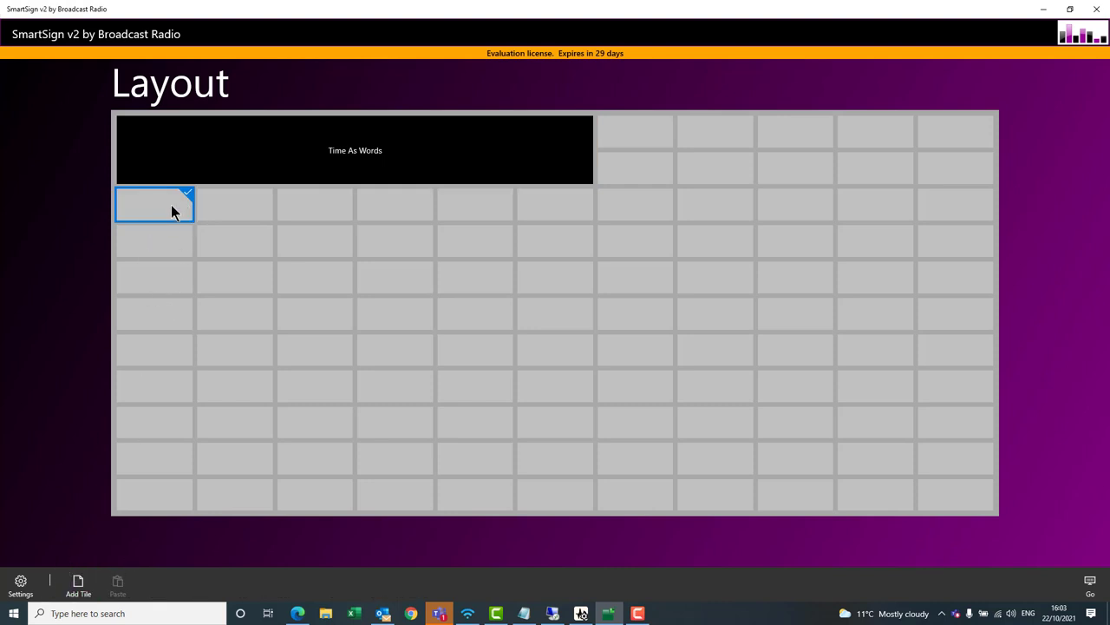
double_click(171, 205)
double_click(353, 277)
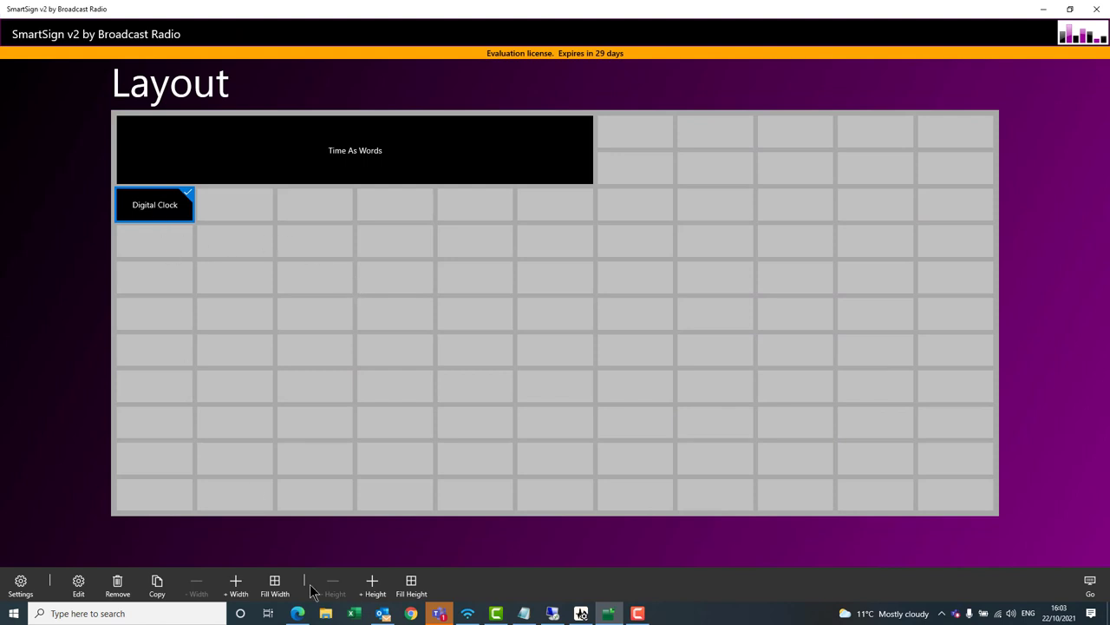
- Enlarge the Digital Clock tile to seven rows high and five columns wide
click(371, 586)
click(371, 585)
click(372, 586)
click(372, 586)
click(371, 585)
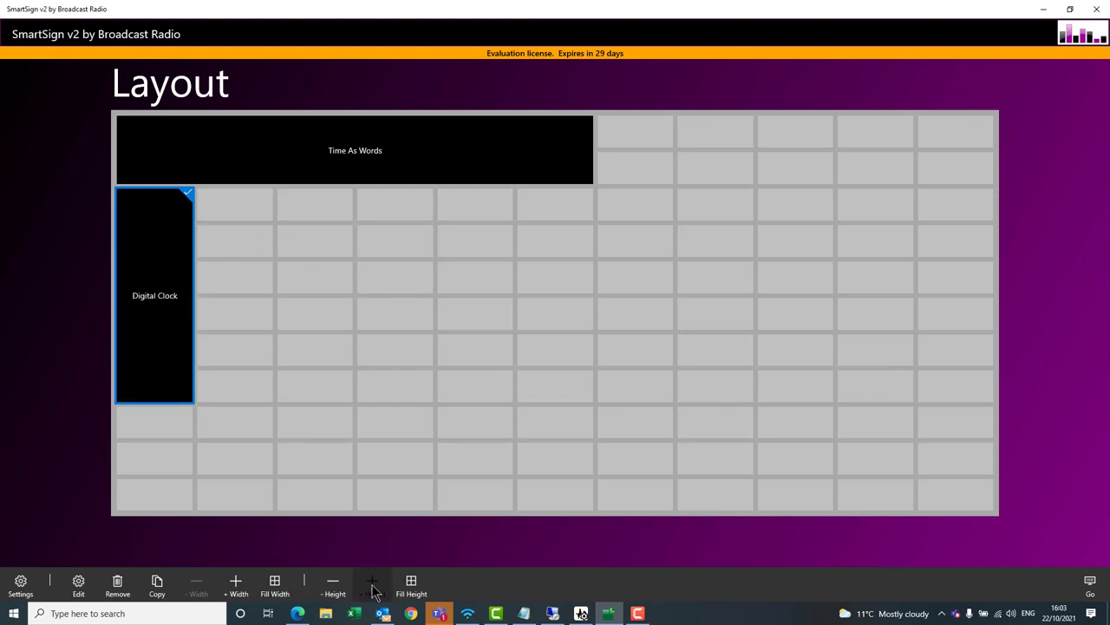
click(371, 586)
click(237, 583)
click(237, 583)
click(237, 583)
click(237, 583)
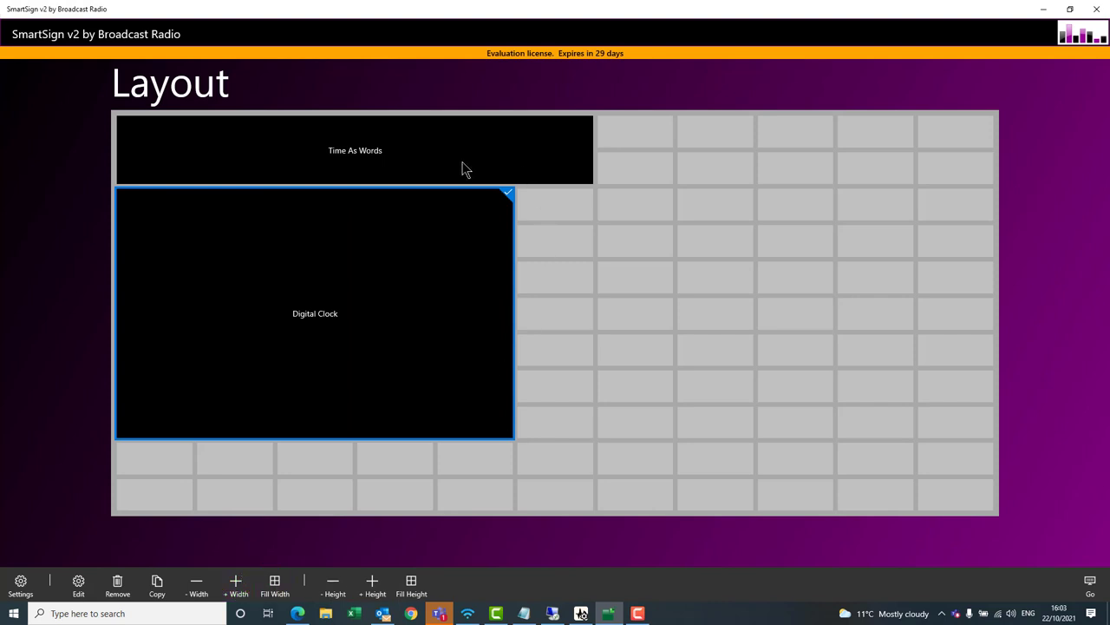
- Try the Time As Words tile at one row high and seven columns wide, and restore it to six columns by two rows
click(425, 143)
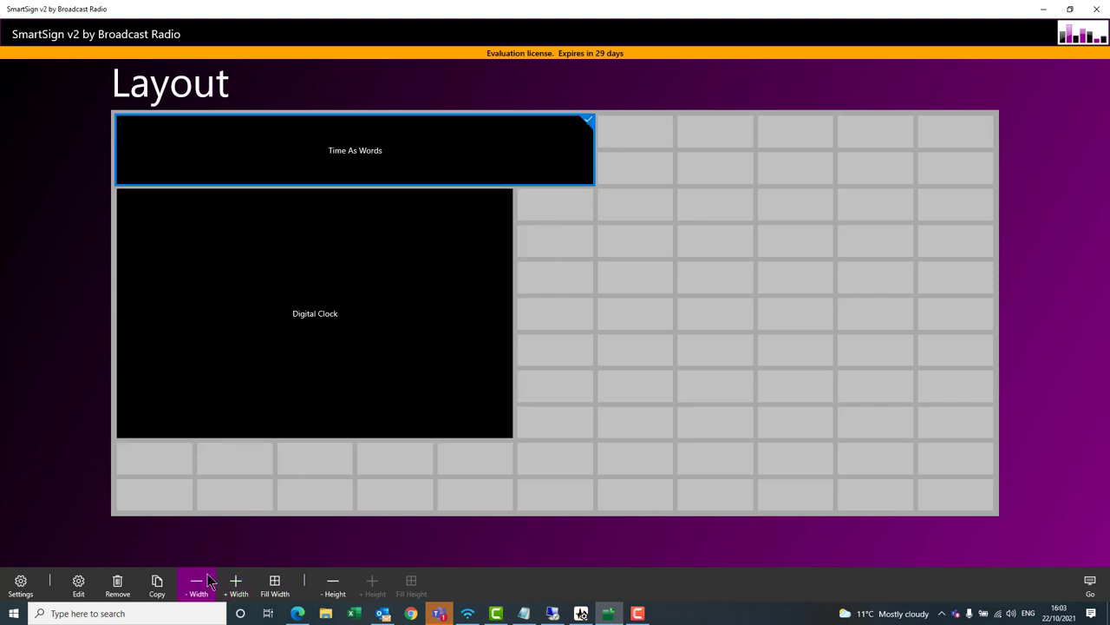
click(333, 587)
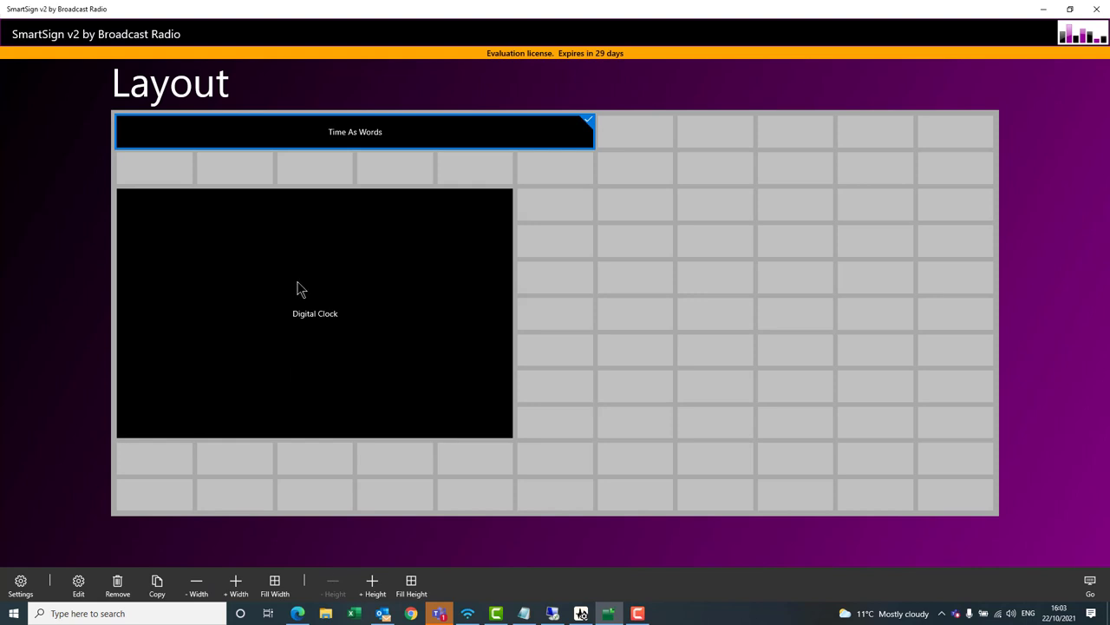
click(236, 583)
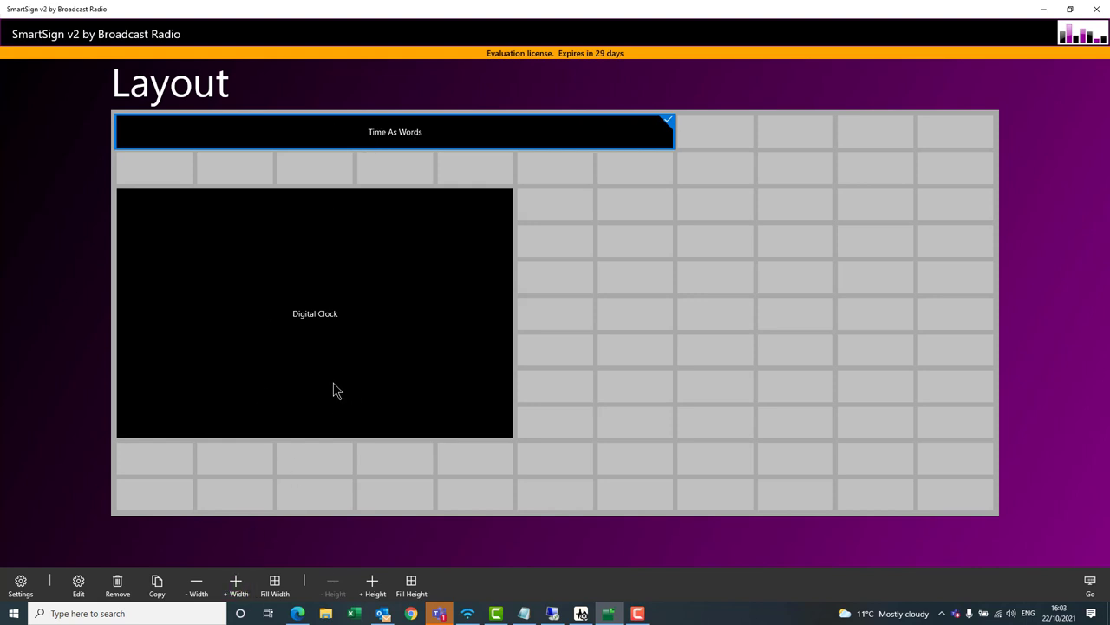
click(197, 583)
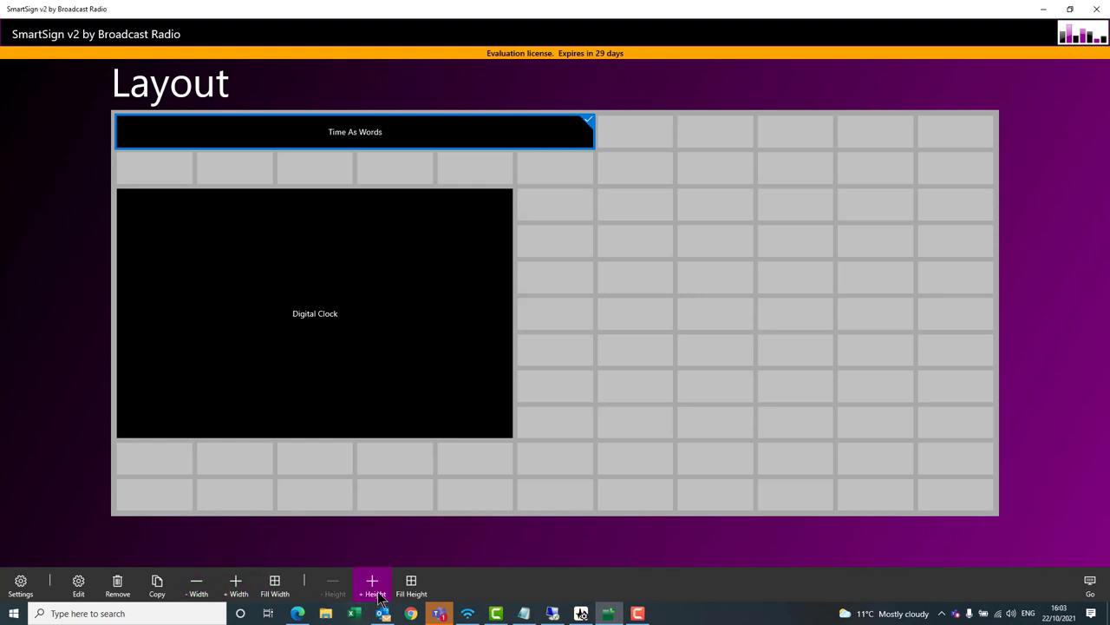
click(372, 583)
- Narrow the Digital Clock tile to four columns wide, and select the Time As Words tile
click(342, 332)
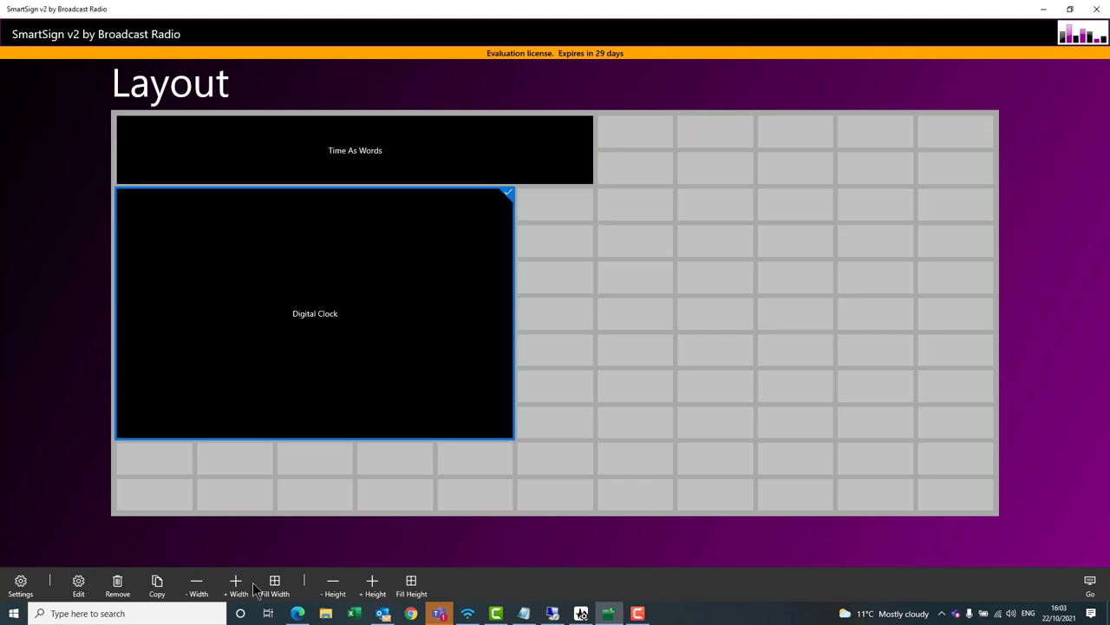
click(199, 586)
click(531, 157)
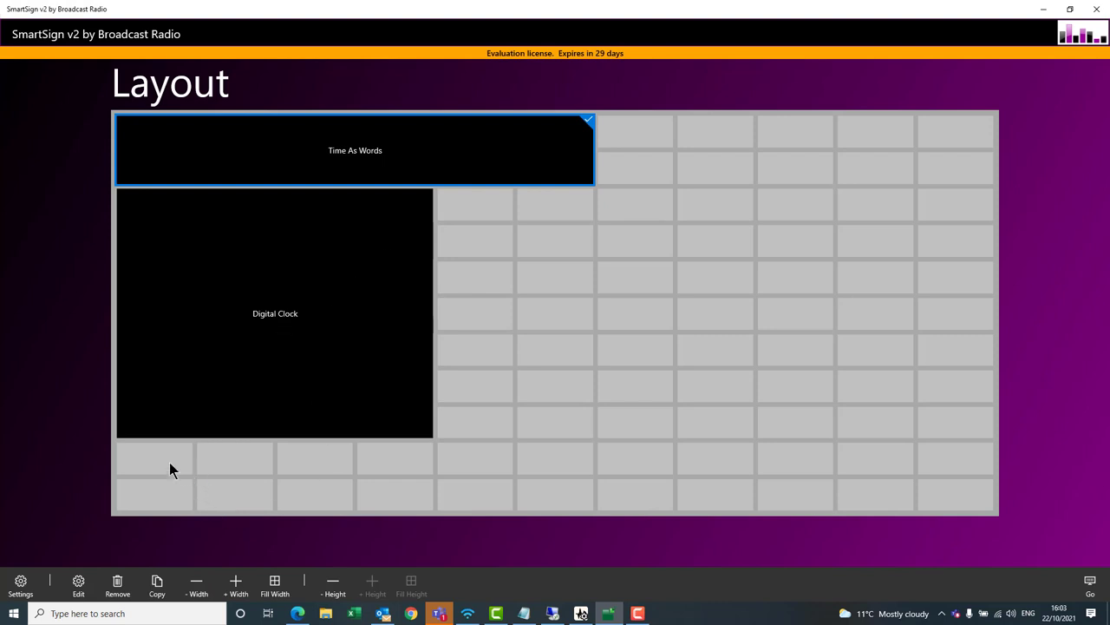
- Review the Digital Clock tile's colour, seconds tick, time zone and 24 hour display settings, and return to the layout
click(218, 329)
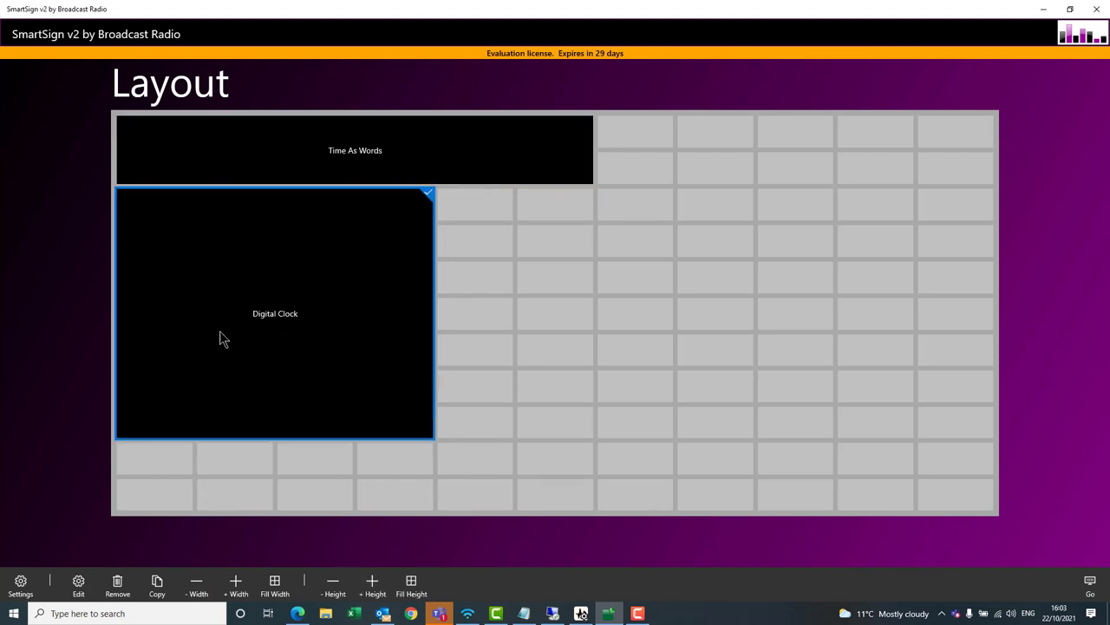
double_click(242, 307)
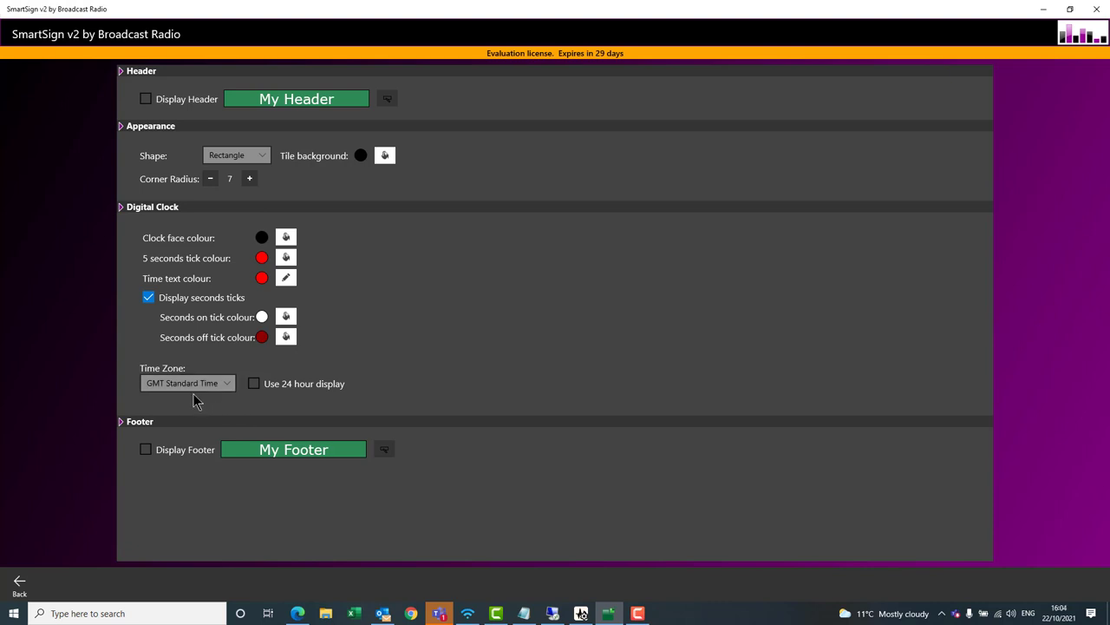
click(19, 586)
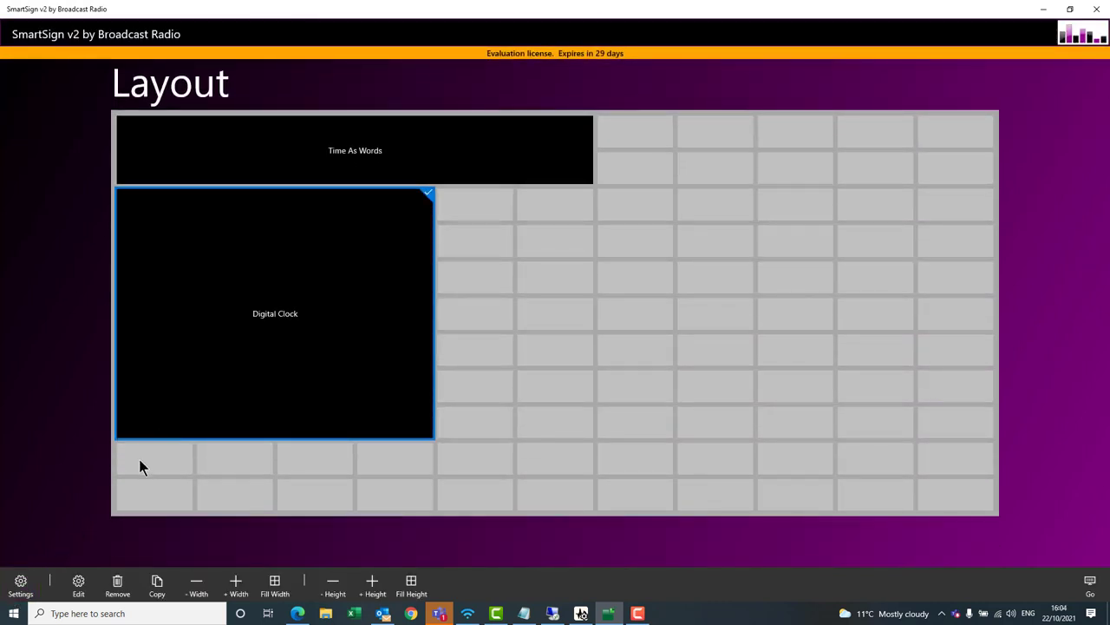
- Add an RSS Feed tile in the first cell of the row directly below the Digital Clock tile
click(149, 461)
click(148, 461)
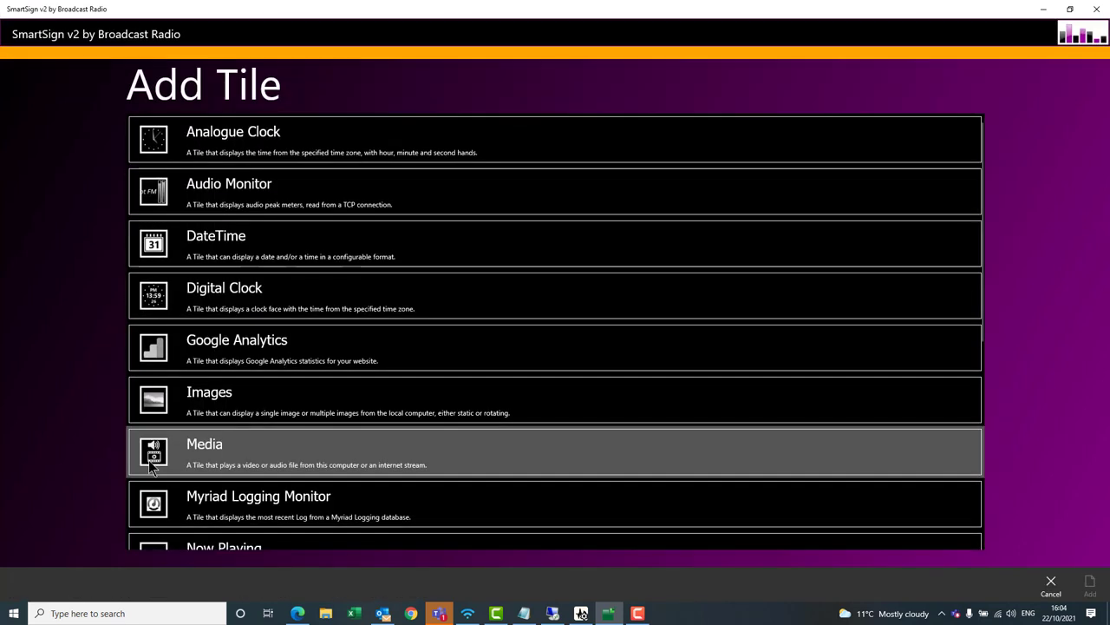
scroll(379, 441, down, 5)
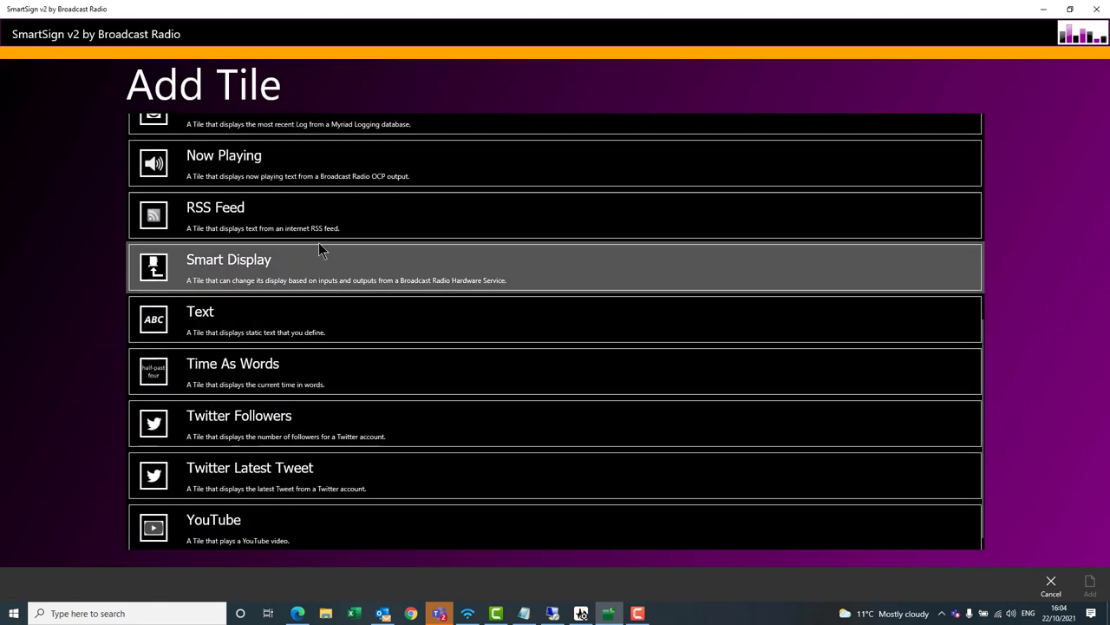
click(351, 205)
double_click(224, 233)
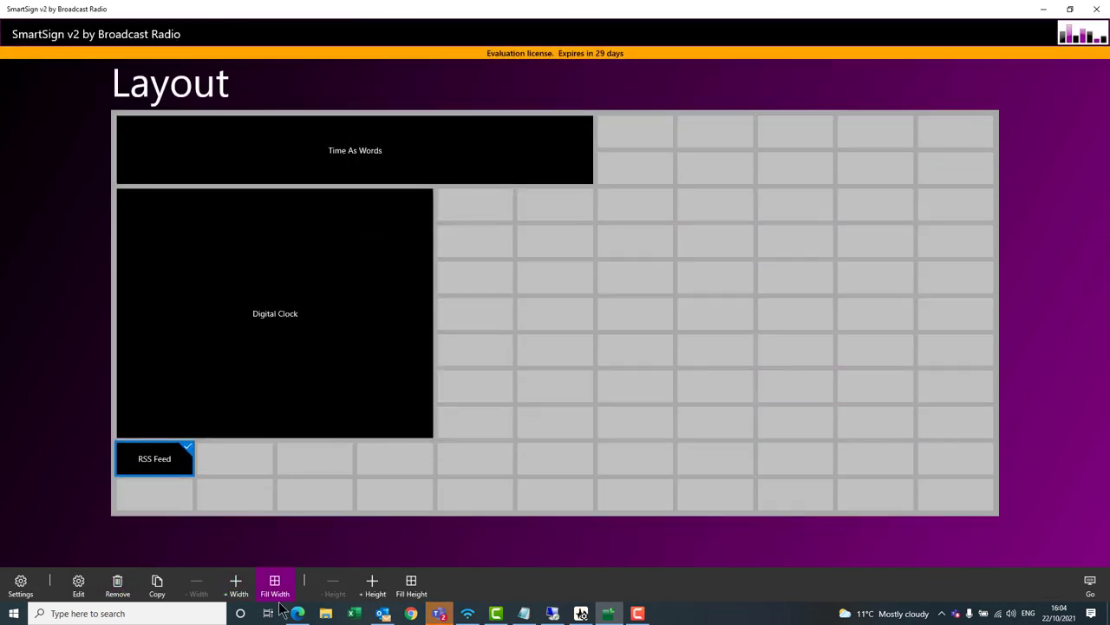
- Enlarge the RSS Feed tile to six columns wide and two rows high
click(237, 588)
click(236, 588)
click(236, 589)
click(236, 588)
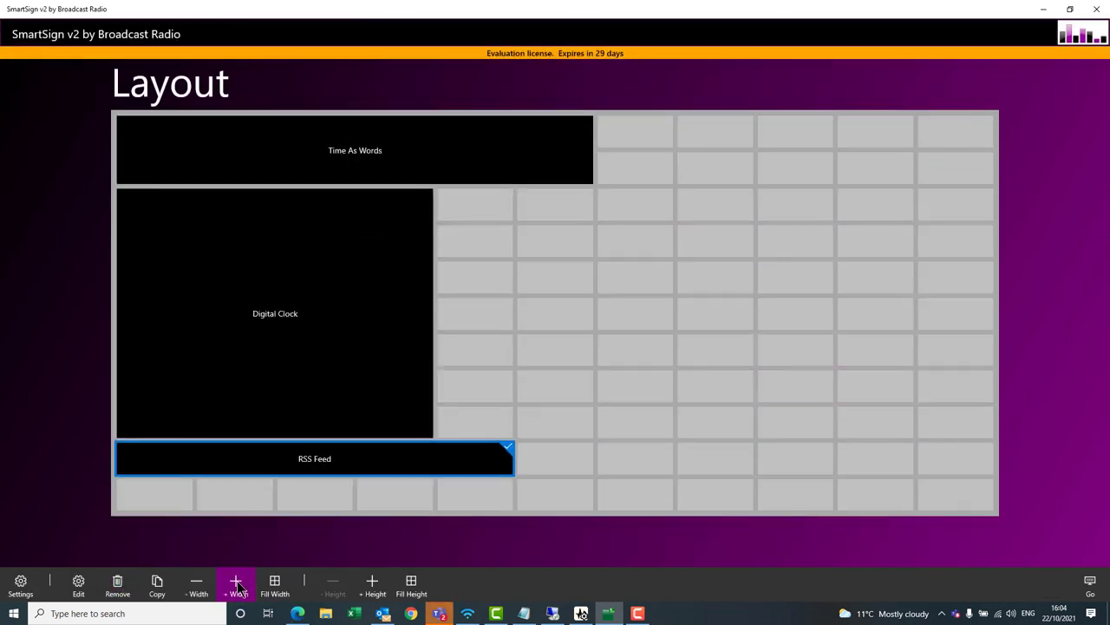
click(237, 588)
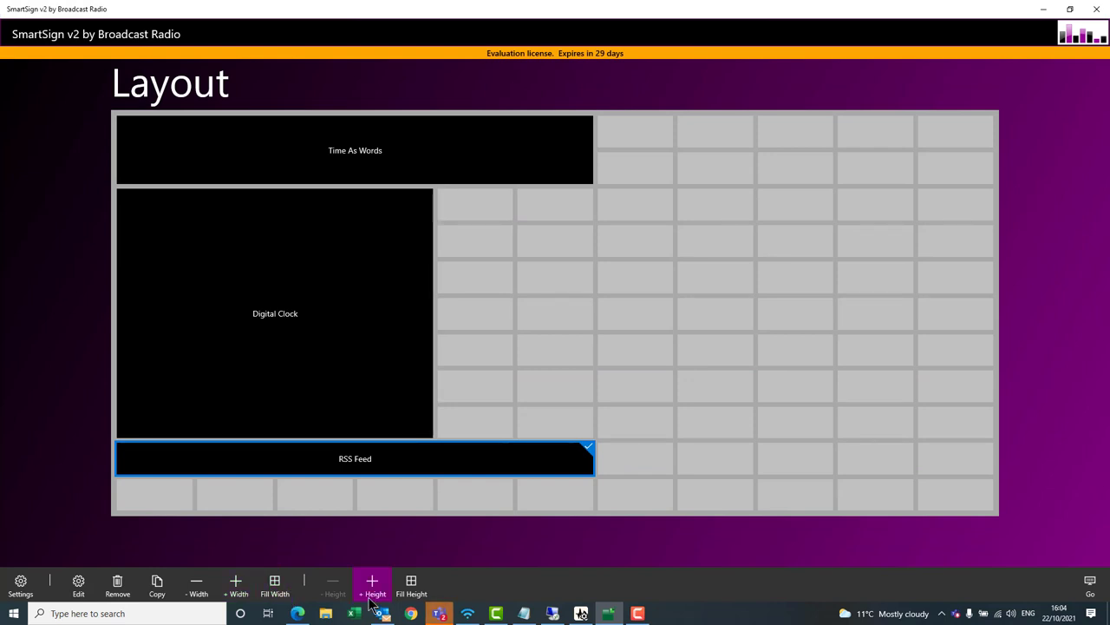
click(372, 588)
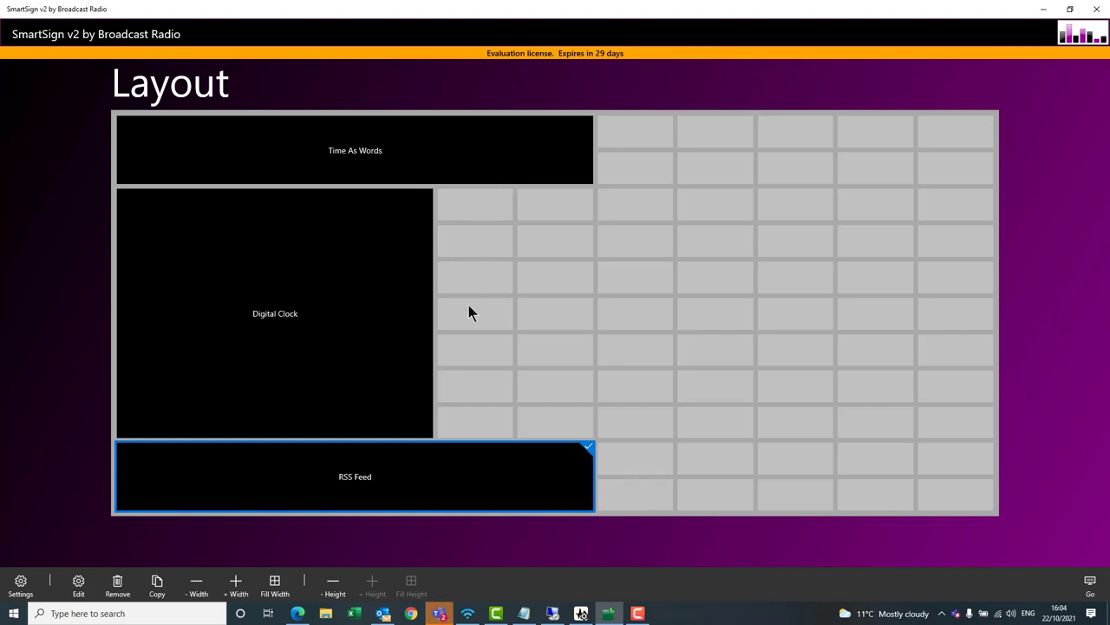
double_click(399, 475)
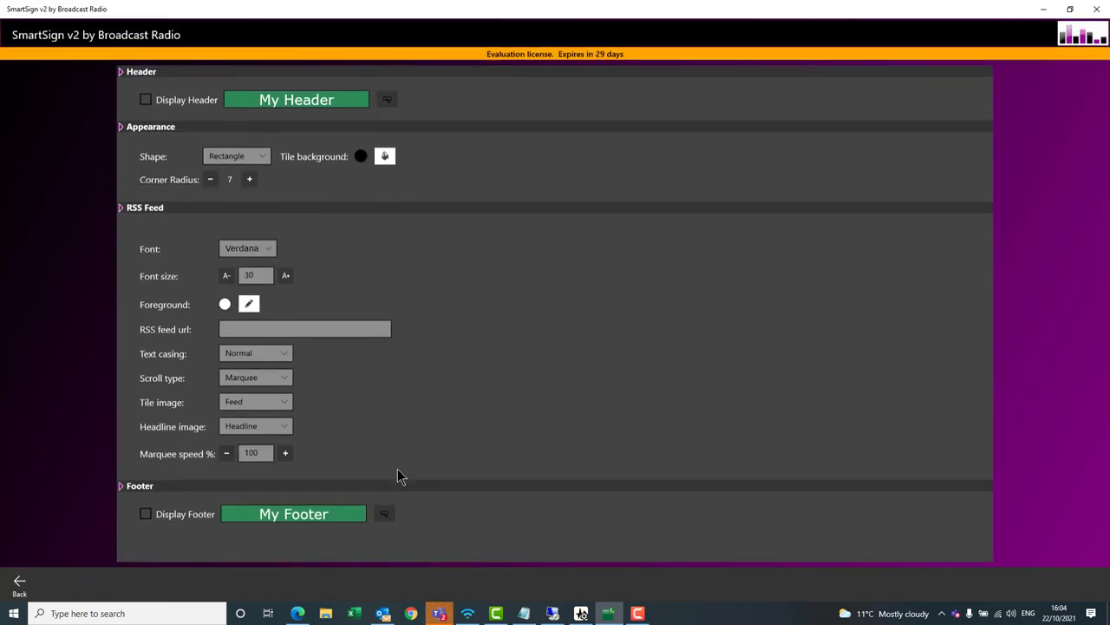
click(358, 327)
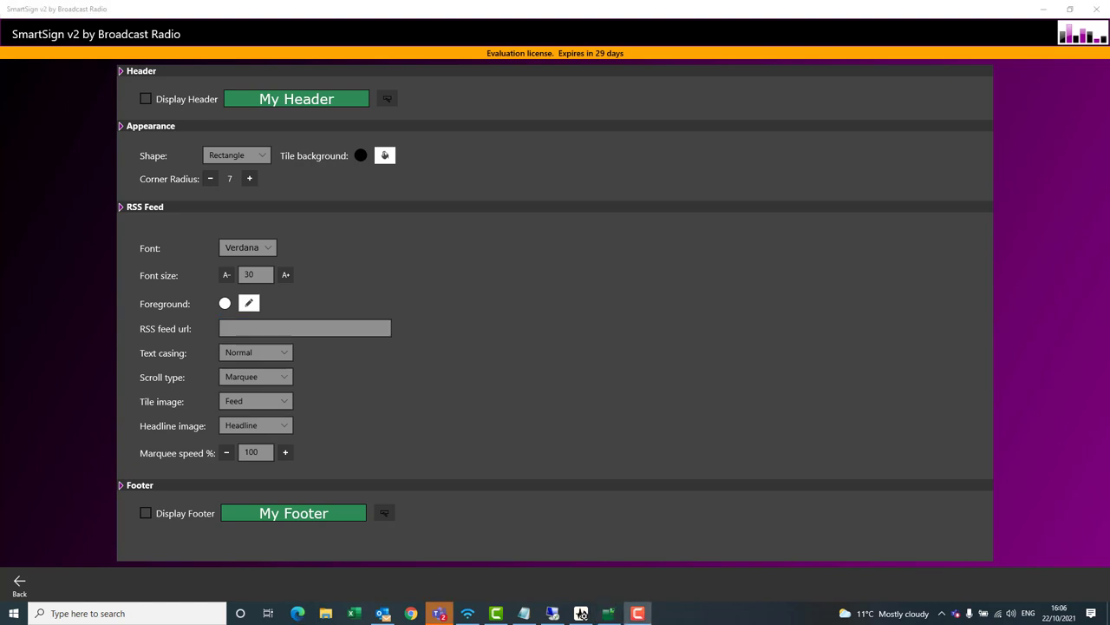
right_click(313, 328)
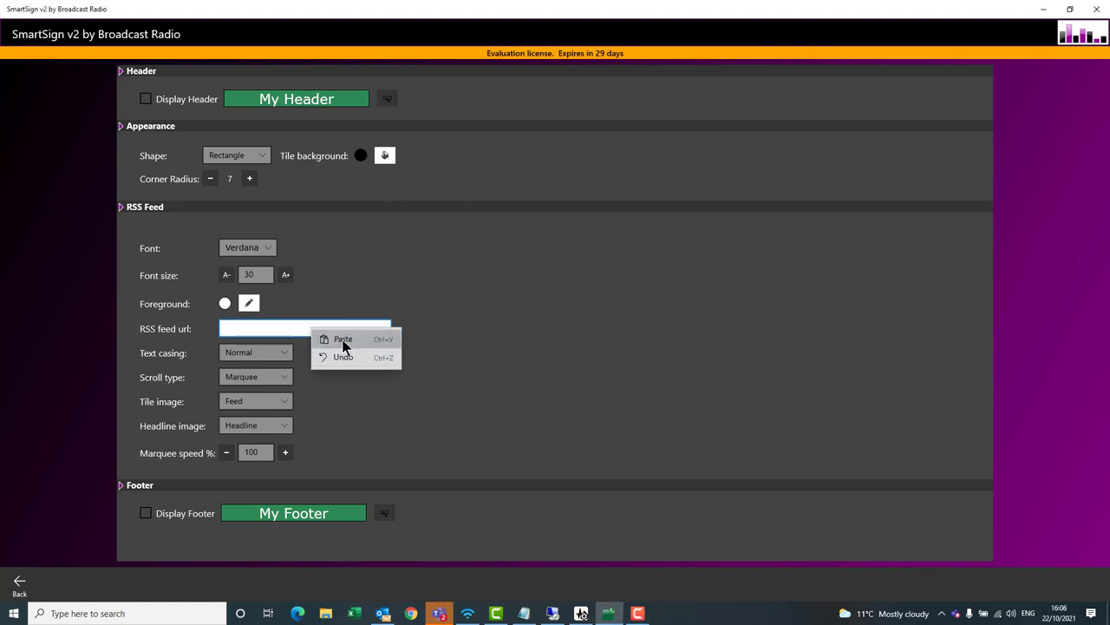
click(342, 339)
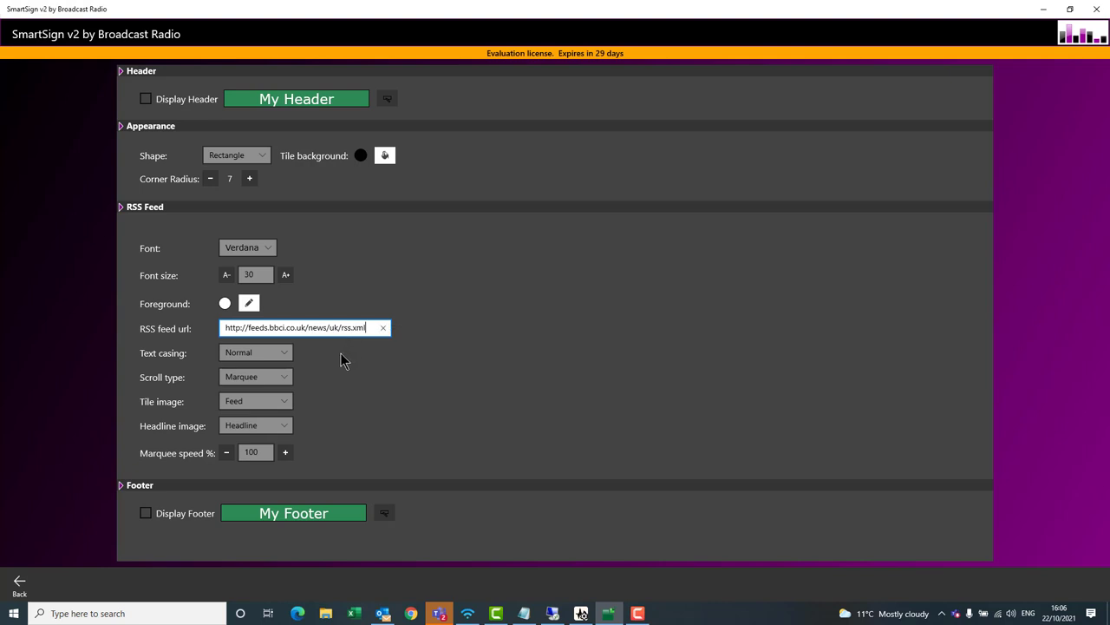
- Configure the RSS Feed tile with Normal text casing, Teletype scroll type, Feed tile image and no headline image, and return to the layout
click(284, 357)
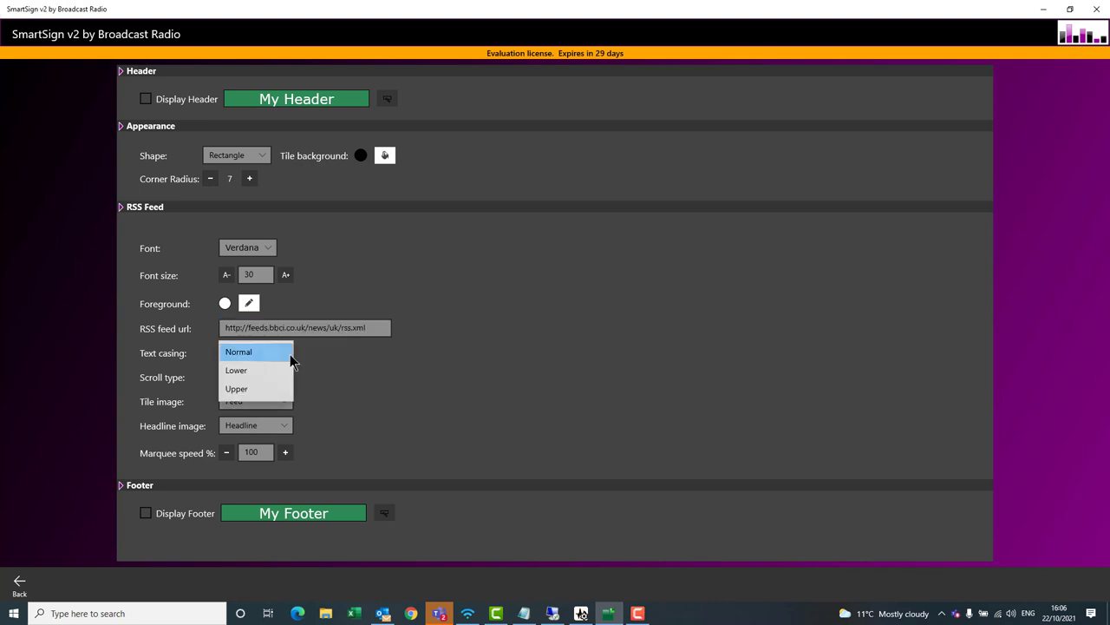
click(273, 356)
click(280, 379)
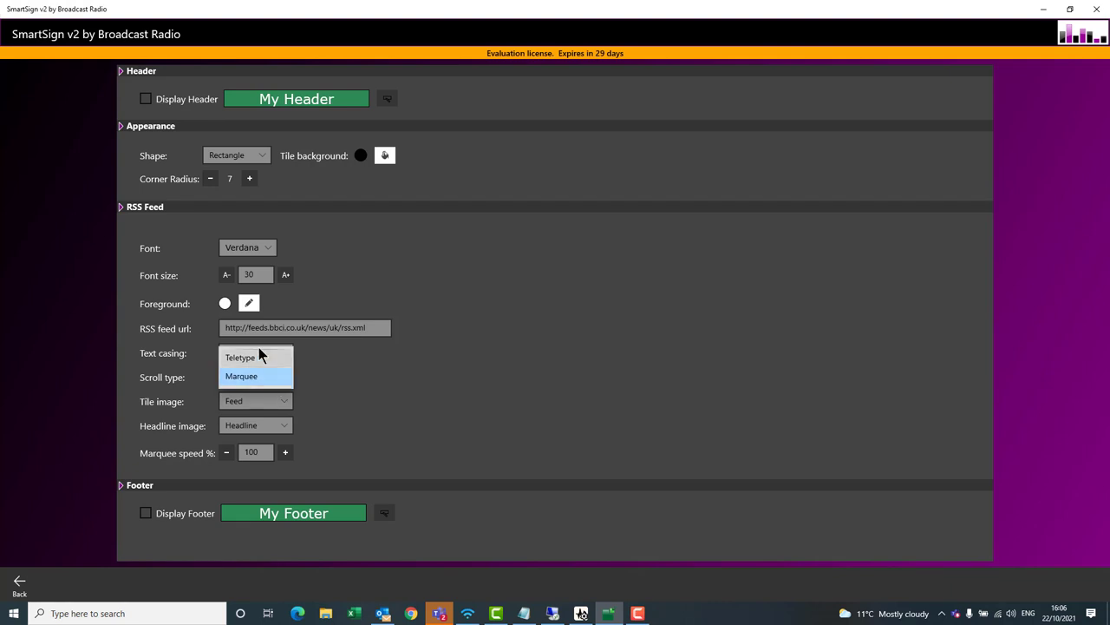
click(264, 356)
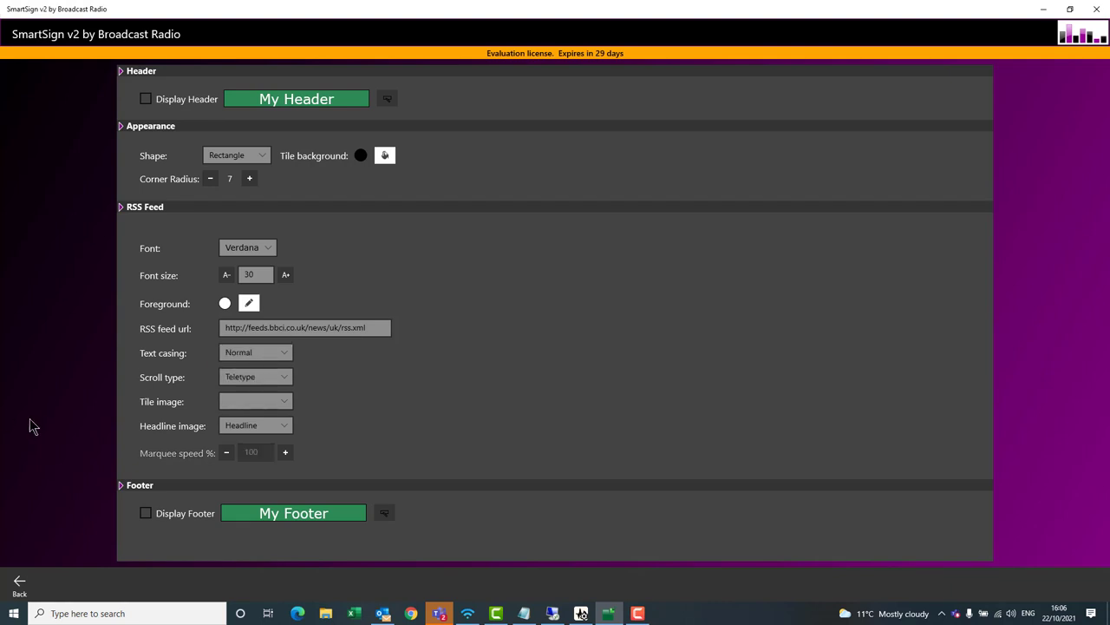
click(289, 431)
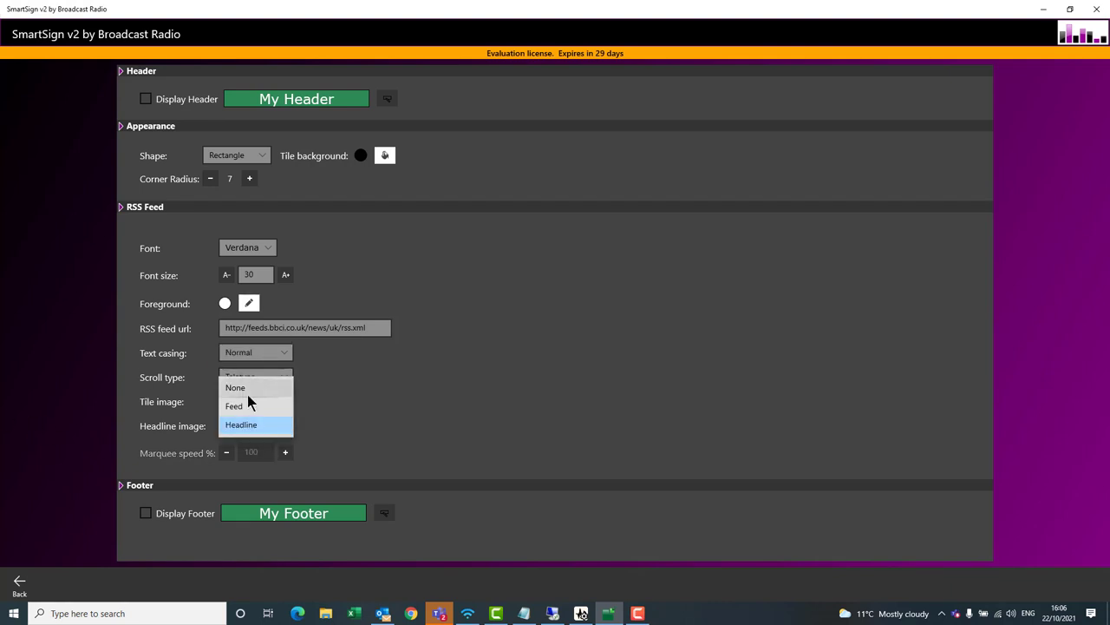
click(250, 392)
click(276, 402)
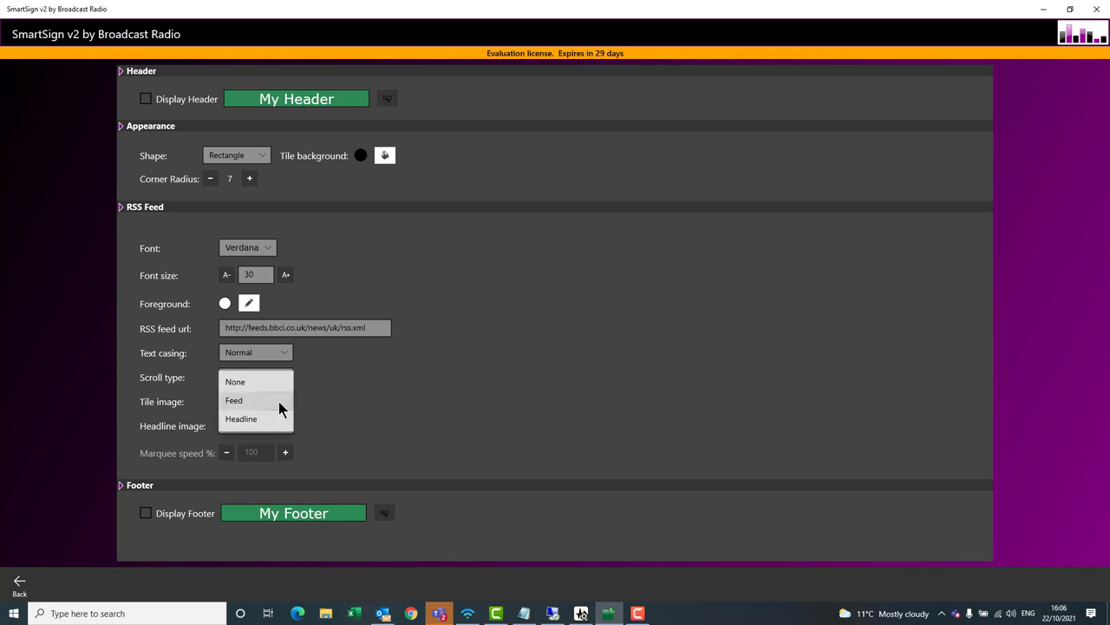
click(249, 404)
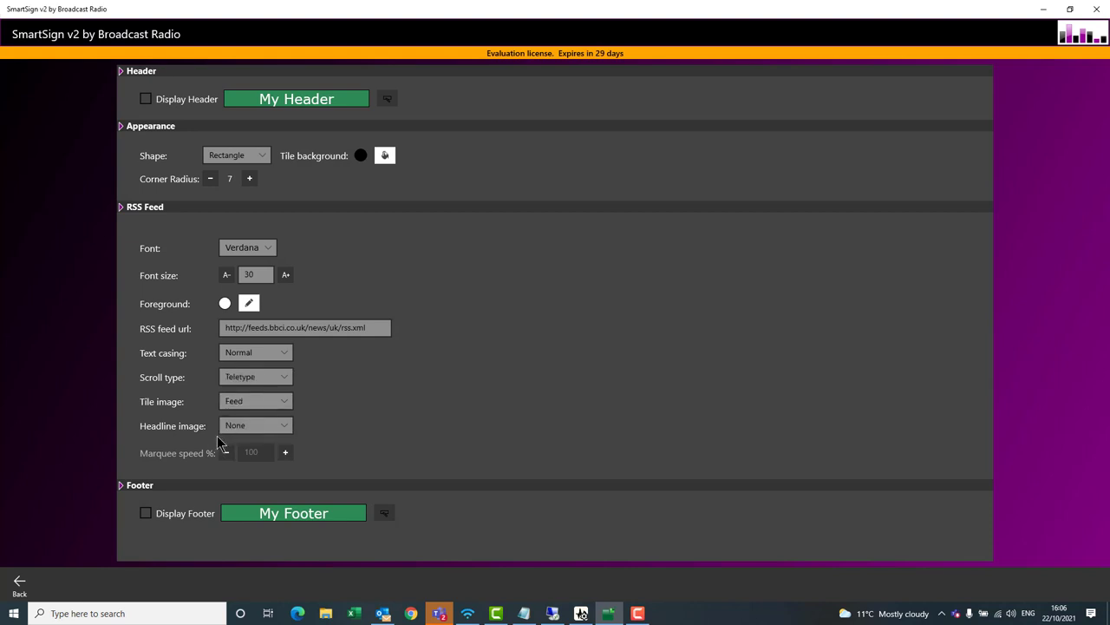
click(16, 589)
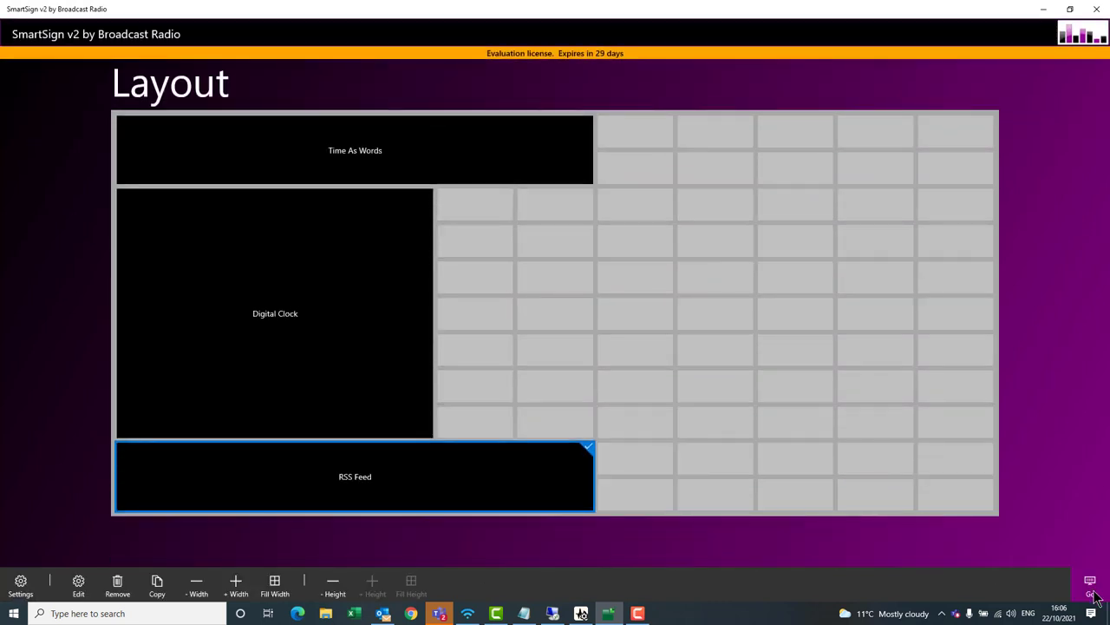
- Check the RSS Feed tile in the live display, and return to the layout editor
click(1085, 579)
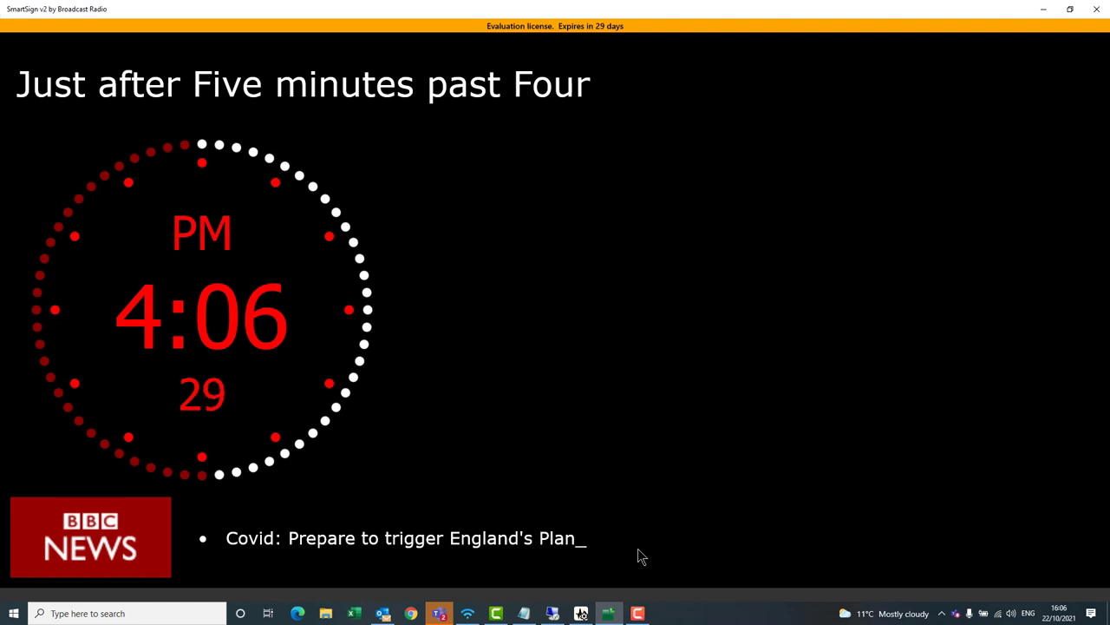
click(1089, 587)
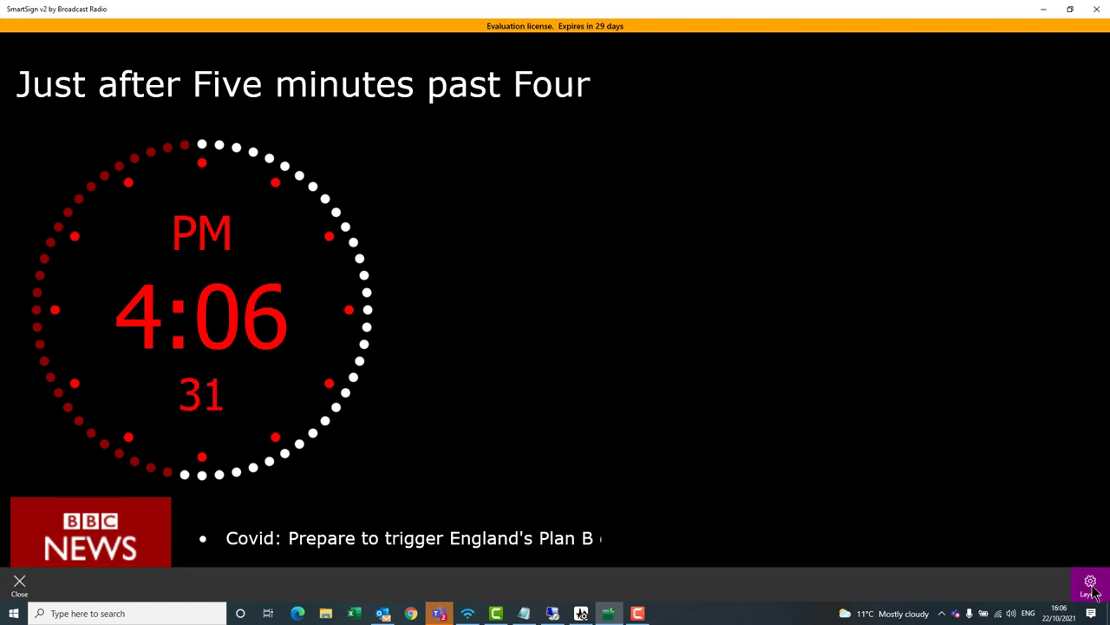
key(Escape)
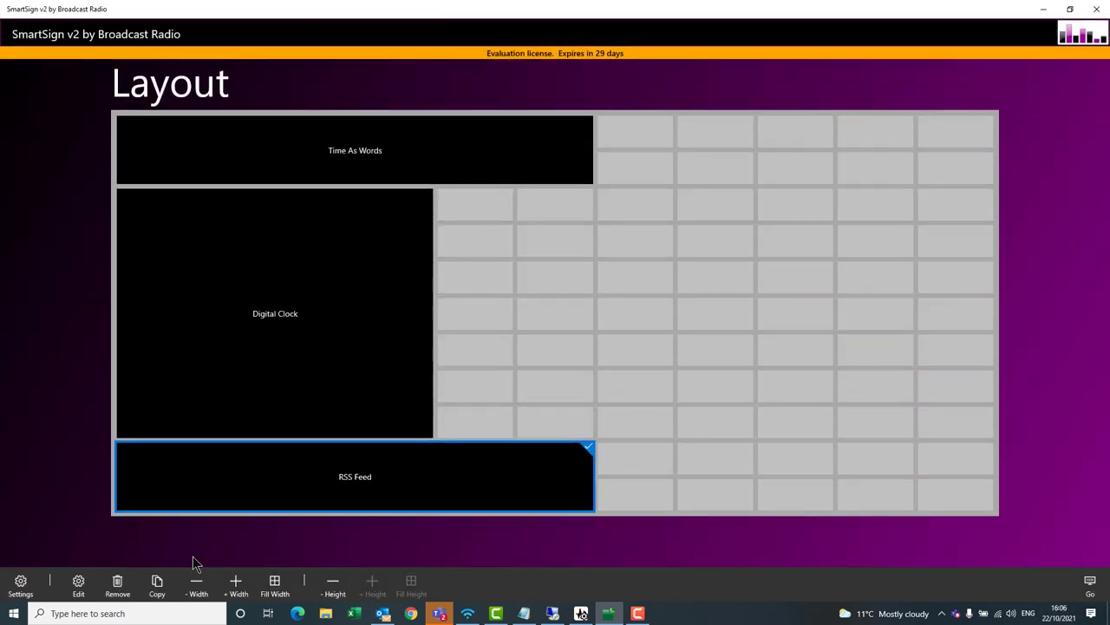
- Widen the RSS Feed tile to eleven columns so it spans the full layout width
click(235, 581)
click(235, 581)
click(235, 581)
click(234, 582)
click(234, 583)
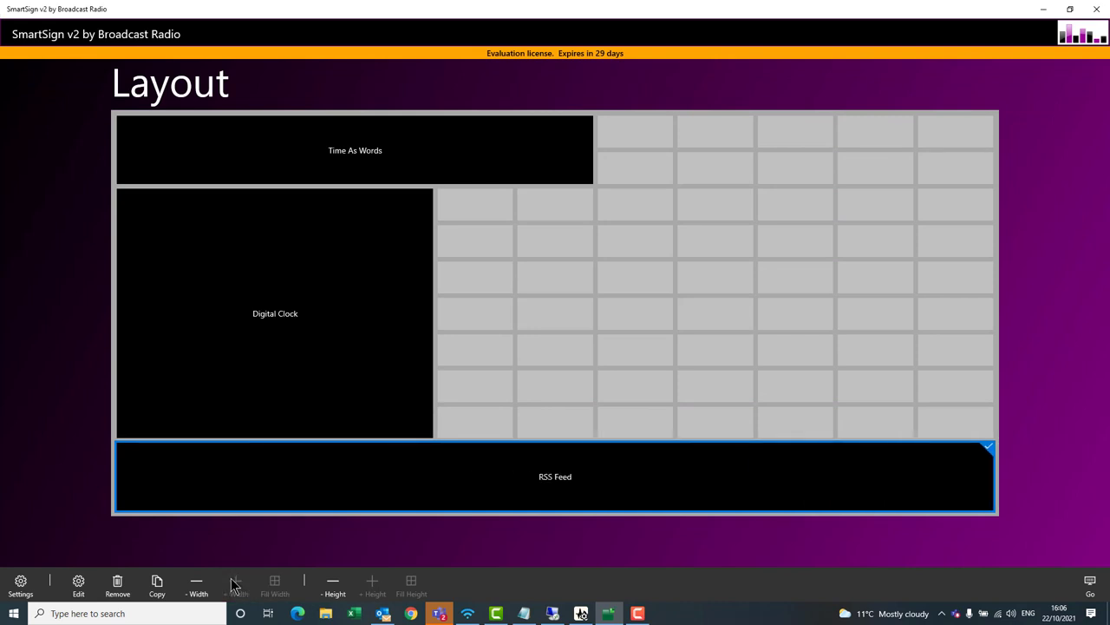
- Open the RSS Feed tile's font size for editing, and return to the layout
double_click(283, 480)
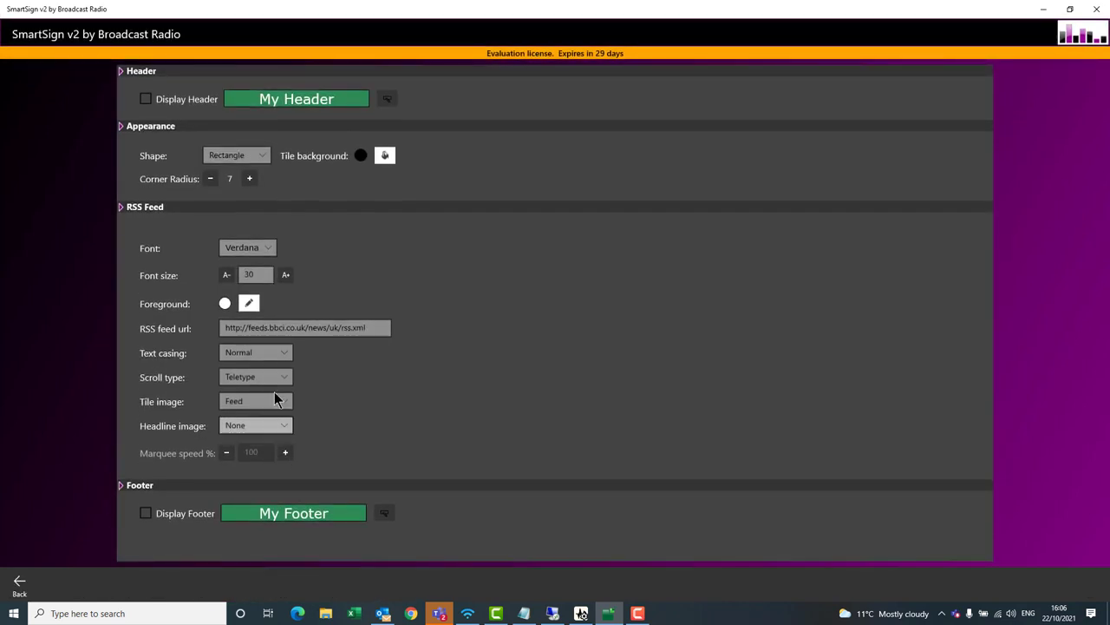
click(262, 274)
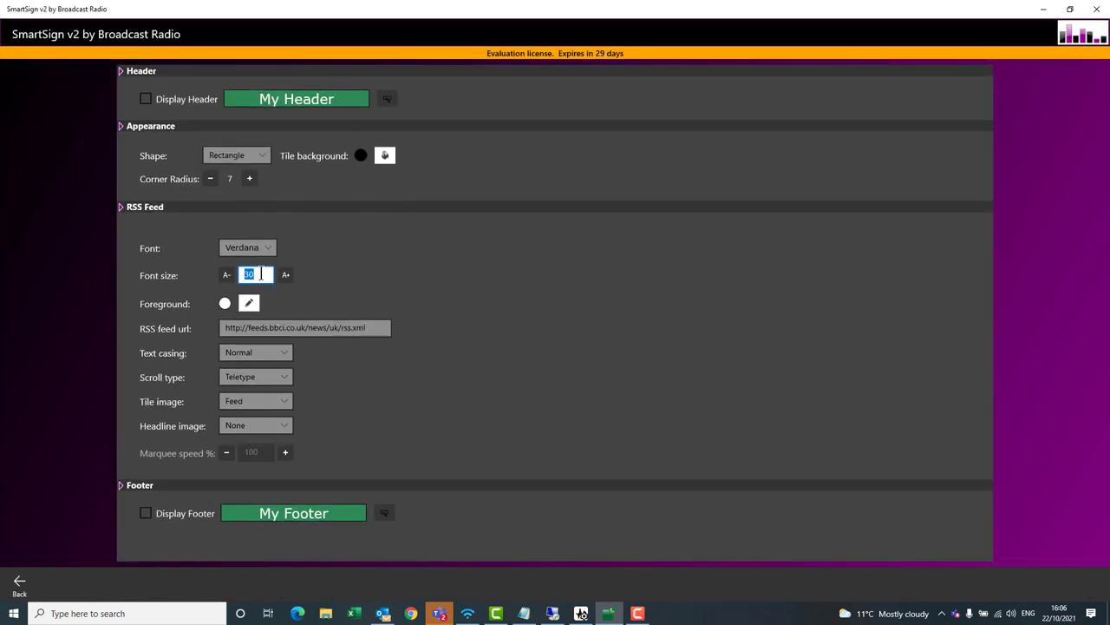
click(26, 586)
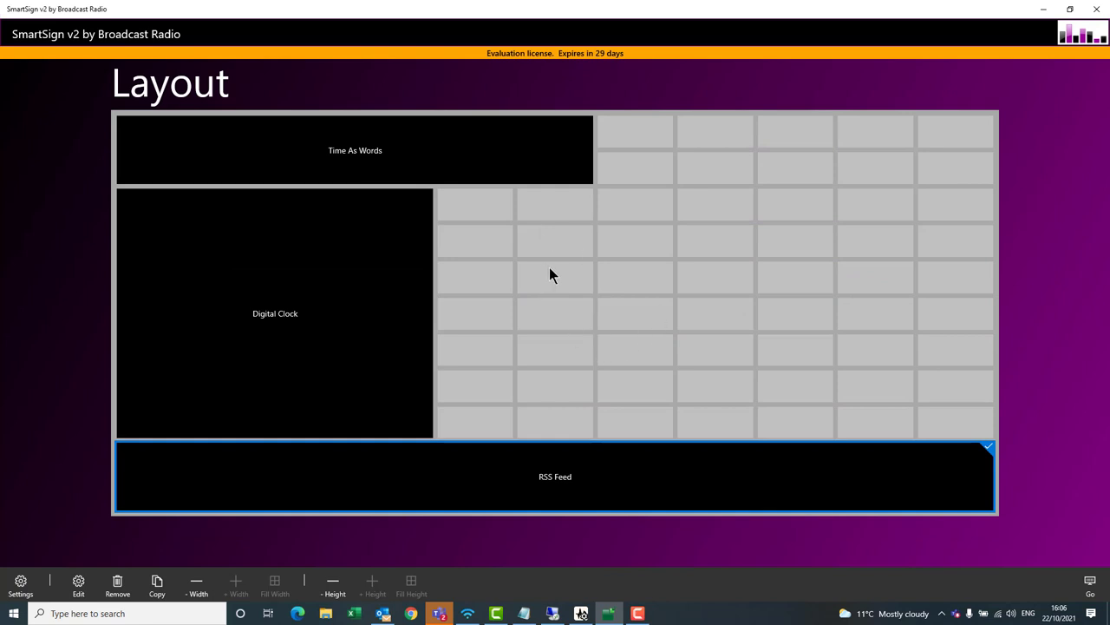
- Add a DateTime tile in the first free top-row cell beside the Time As Words tile
click(629, 135)
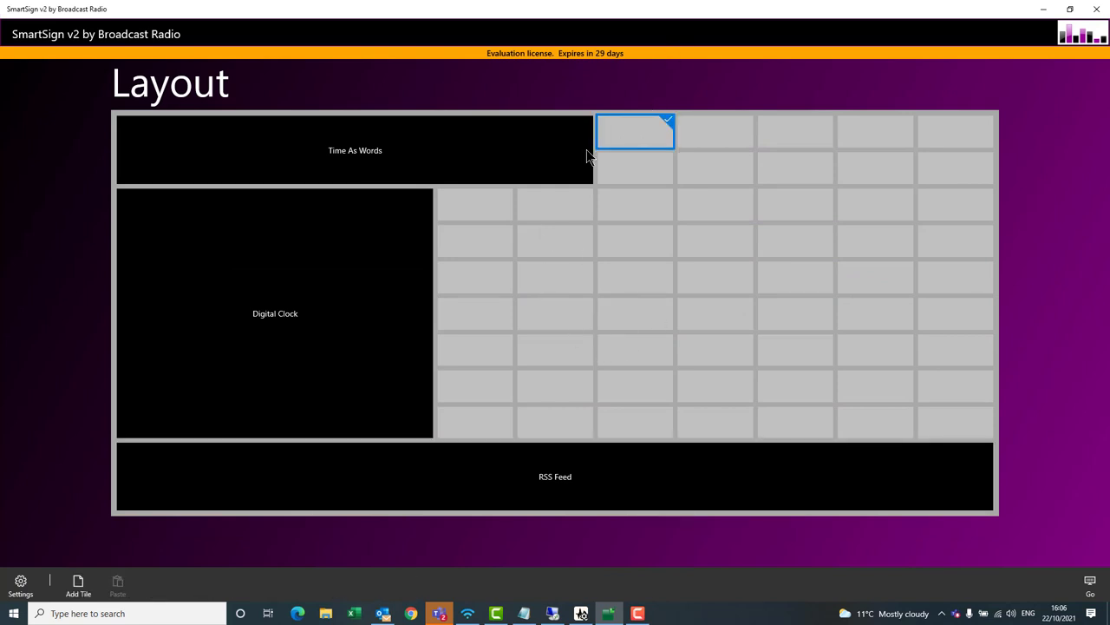
click(76, 586)
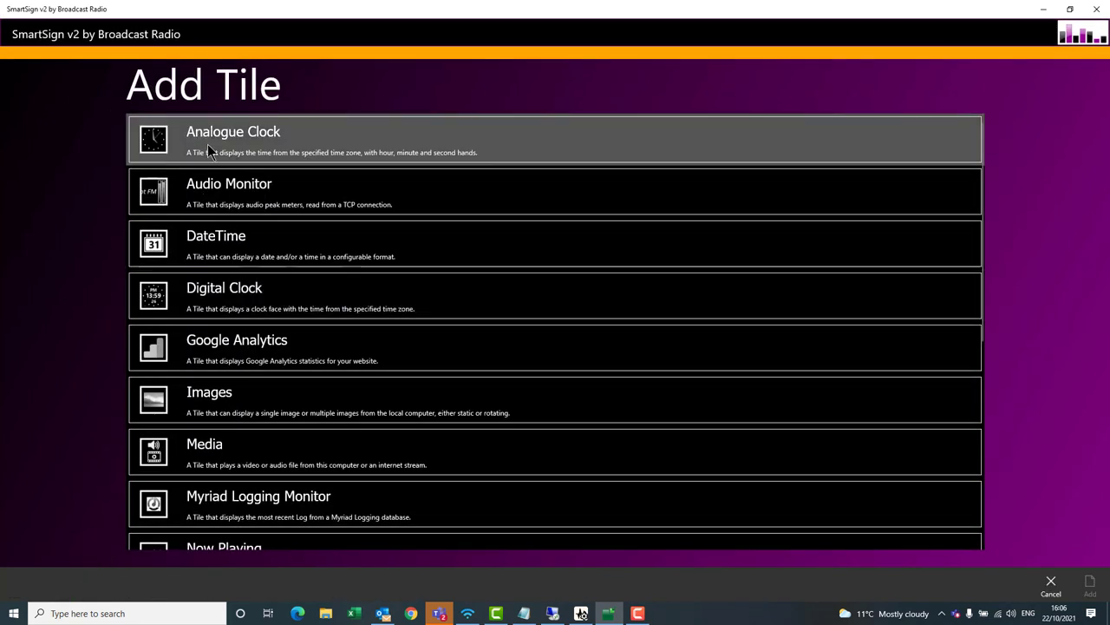
click(359, 255)
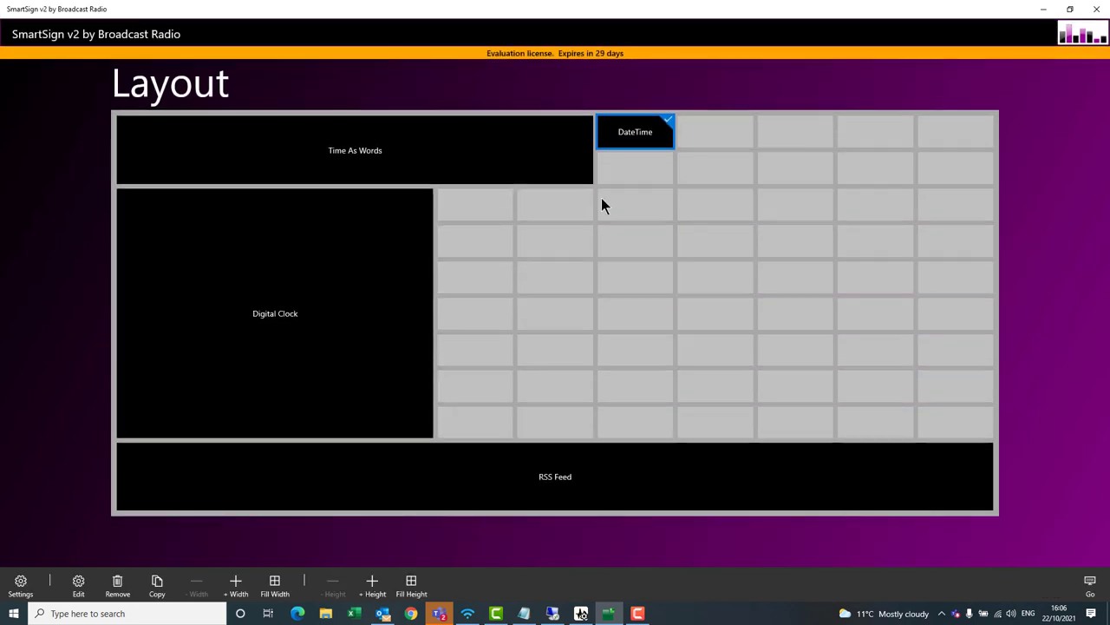
- Enlarge the DateTime tile to five columns wide and two rows high
click(239, 588)
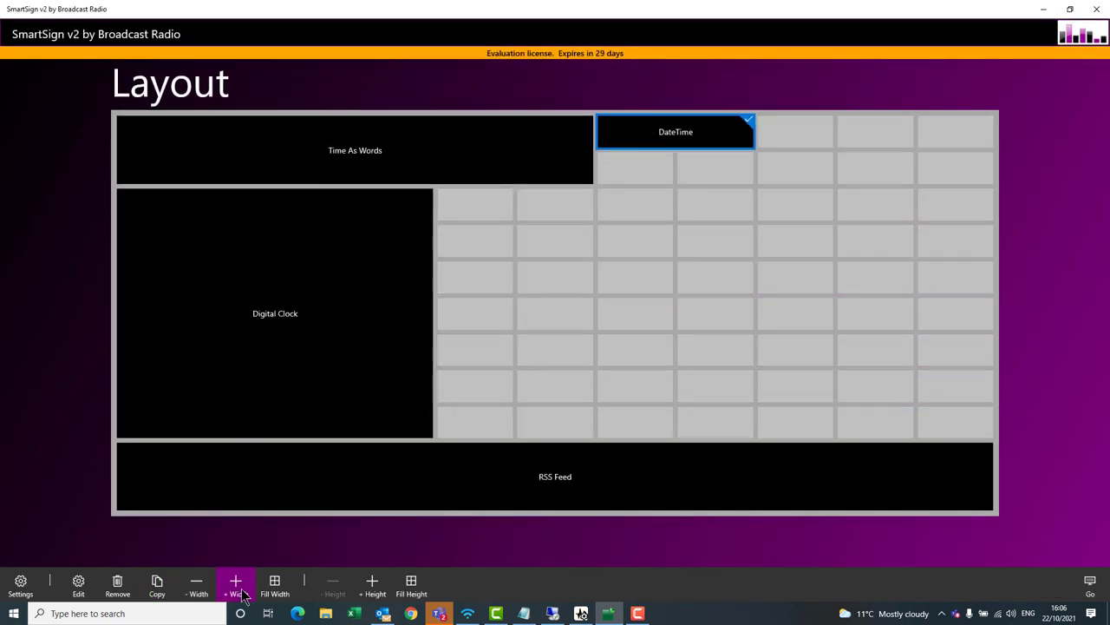
click(243, 594)
click(243, 593)
click(243, 593)
click(369, 590)
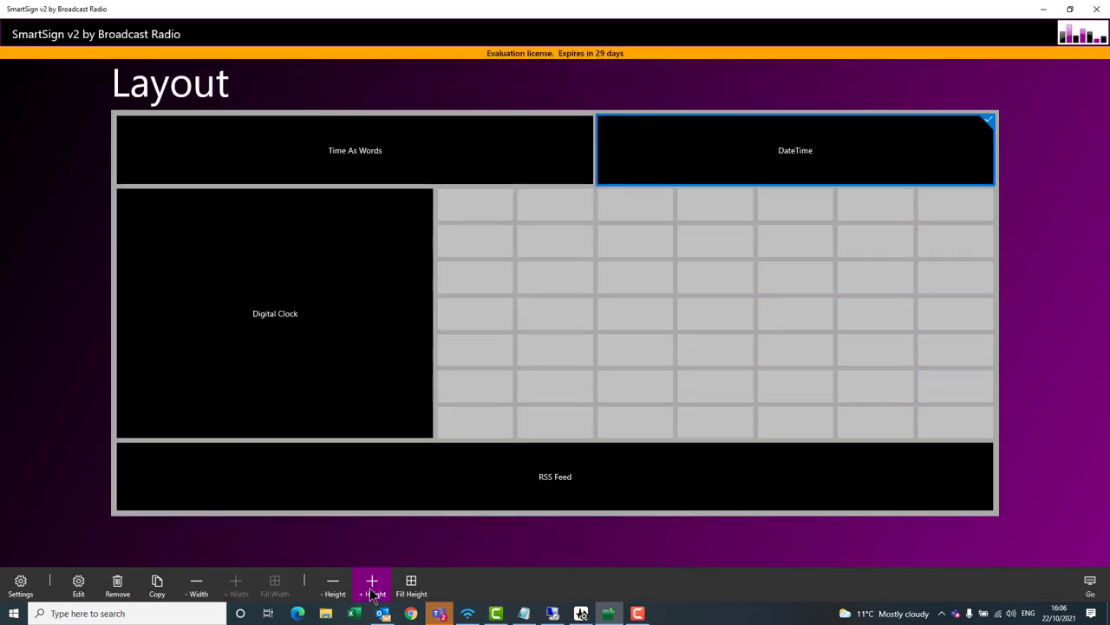
- Open the DateTime tile's settings and consult the reference list of date format codes
double_click(645, 138)
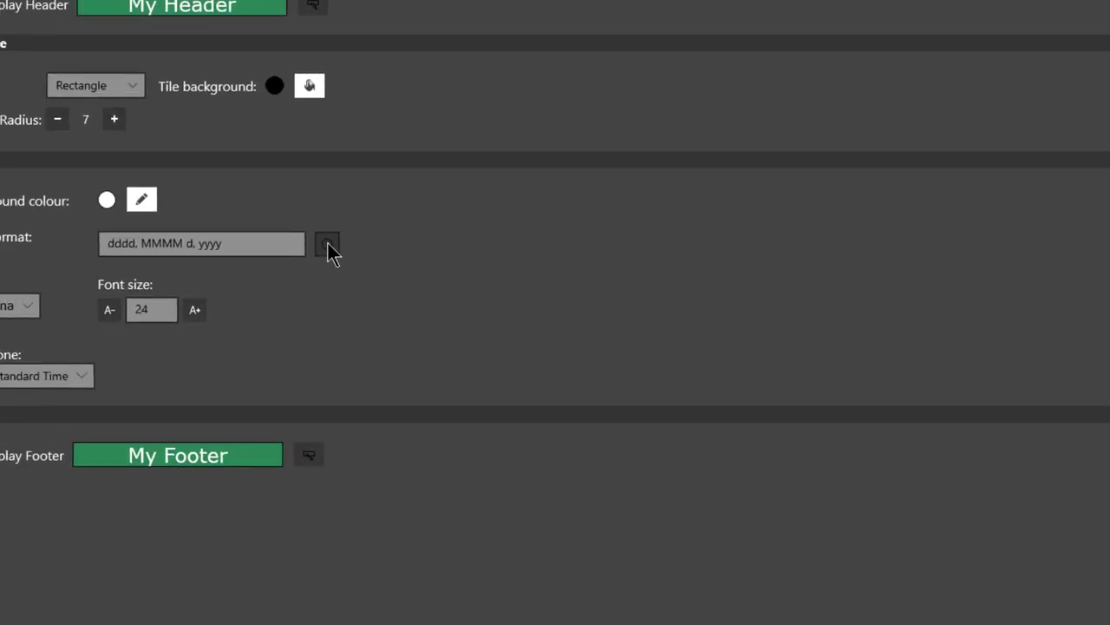
click(392, 264)
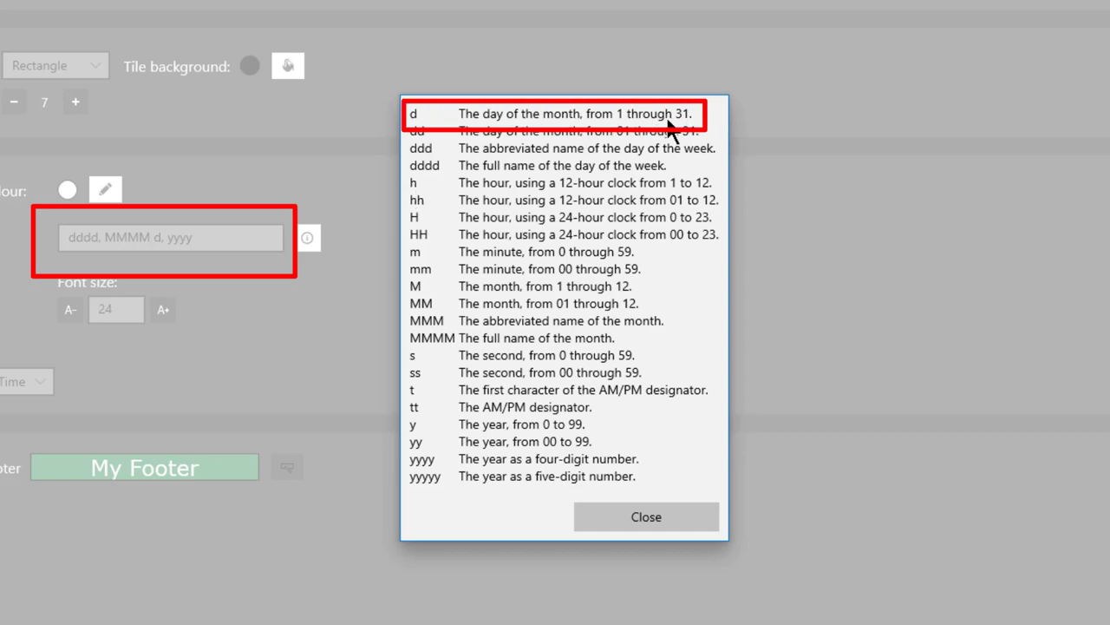
click(638, 520)
- Set the DateTime tile's font size to 60, then preview the running layout and return to the layout editor
double_click(118, 314)
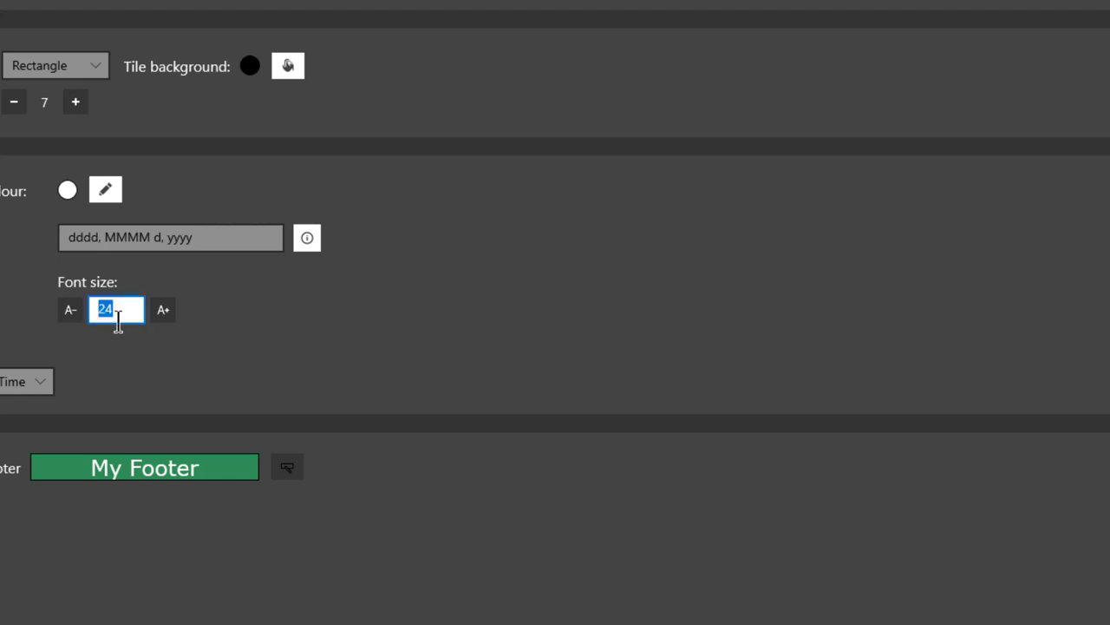
text(60)
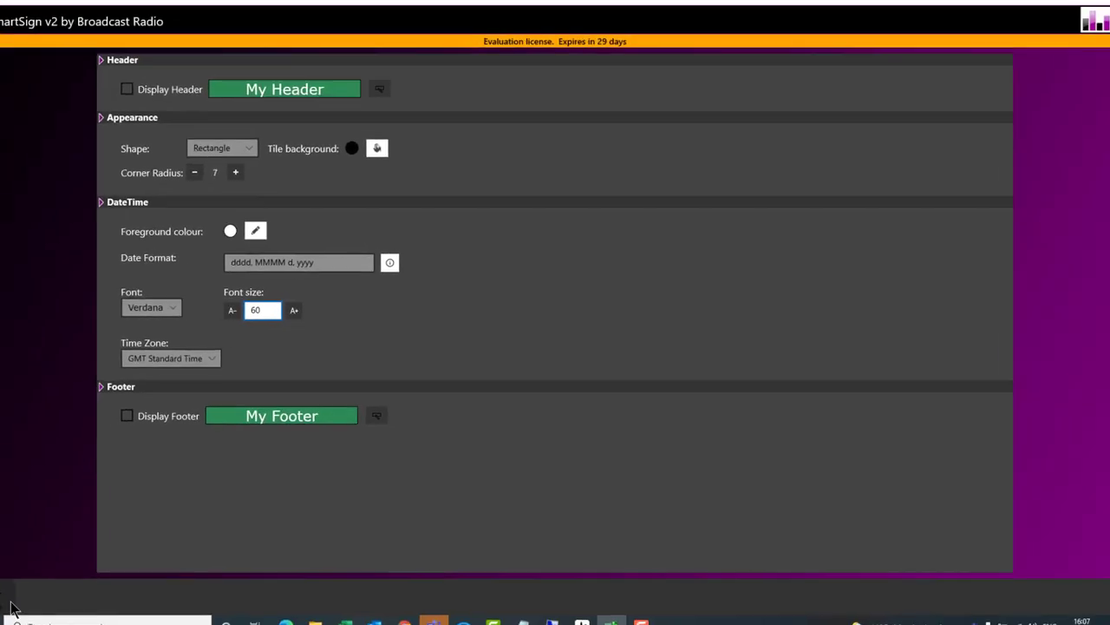
click(12, 603)
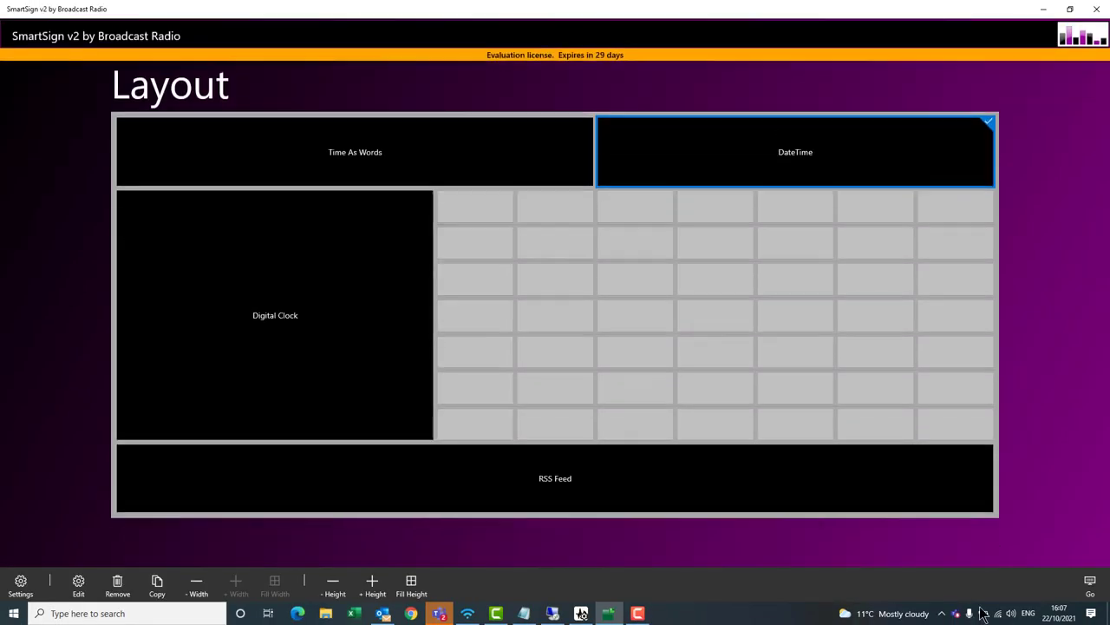
click(1088, 583)
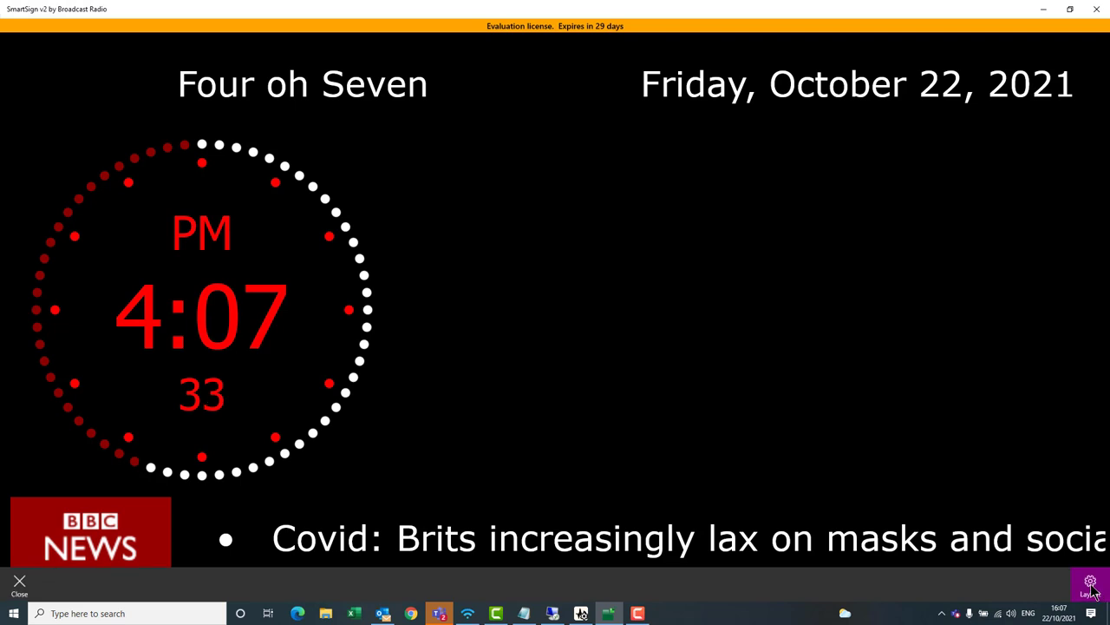
click(1091, 584)
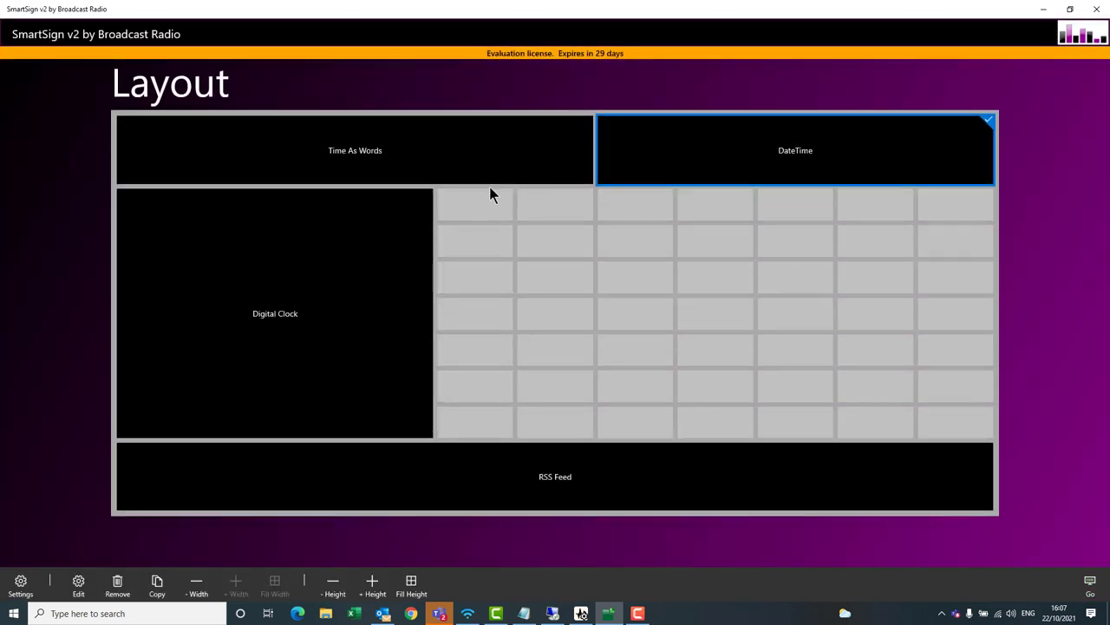
- Add a Smart Display tile in the first free cell beside the Digital Clock, directly below the Time As Words tile
click(462, 214)
click(468, 211)
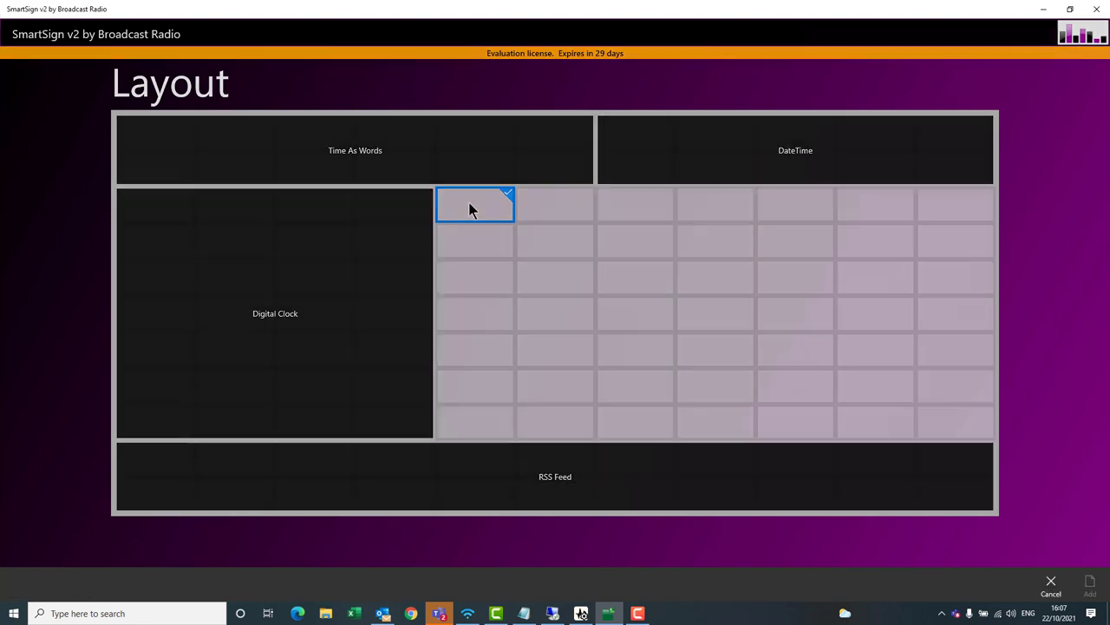
scroll(590, 294, down, 1)
scroll(590, 293, down, 2)
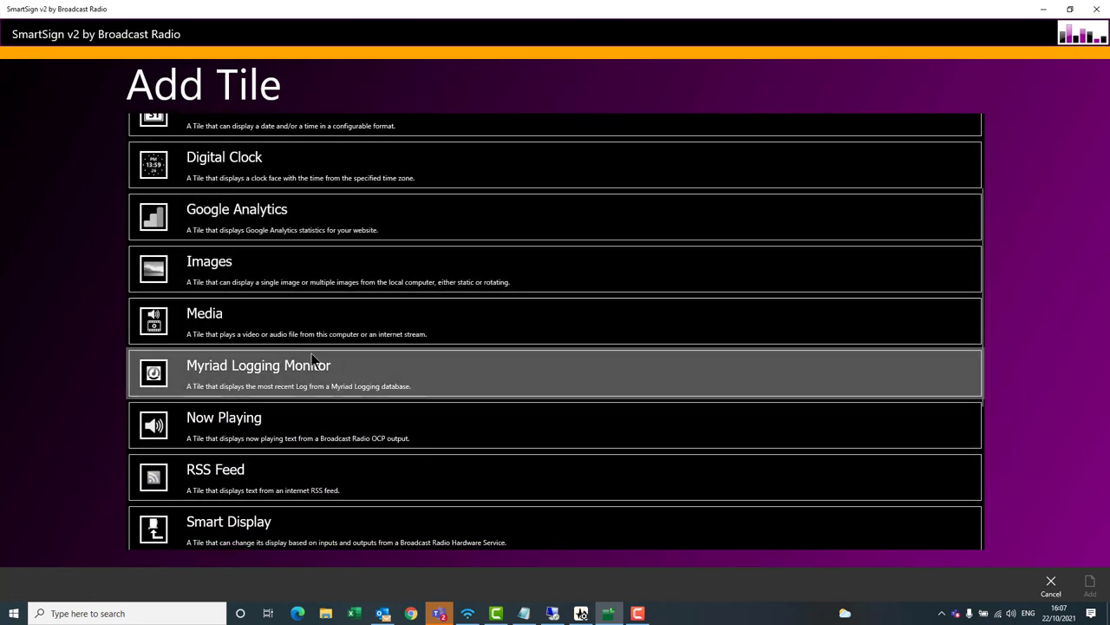
scroll(329, 360, down, 2)
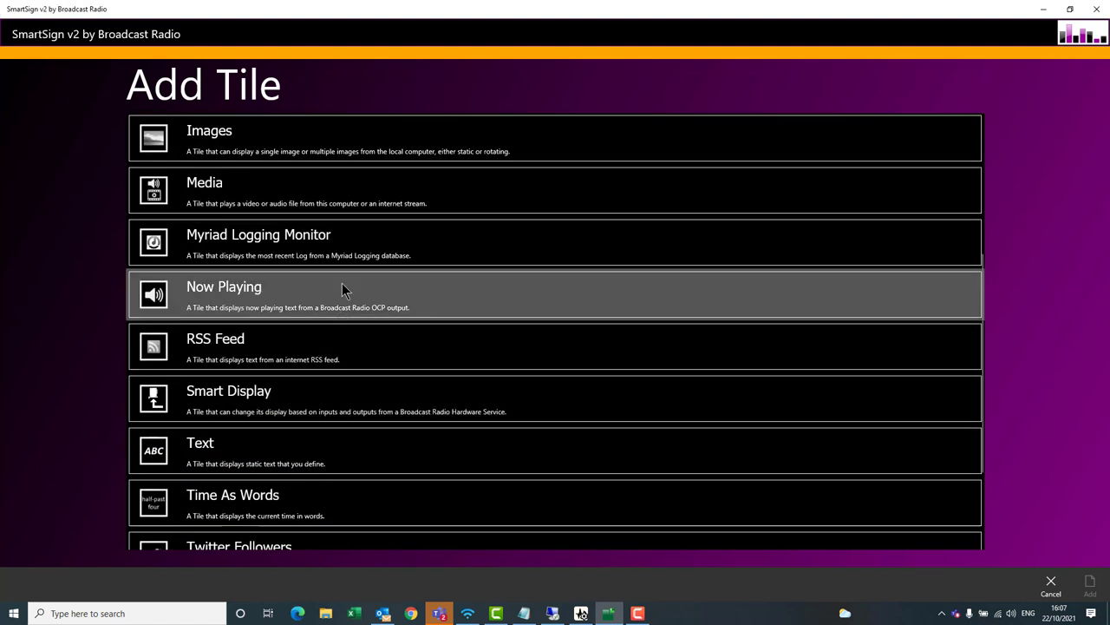
scroll(401, 256, down, 1)
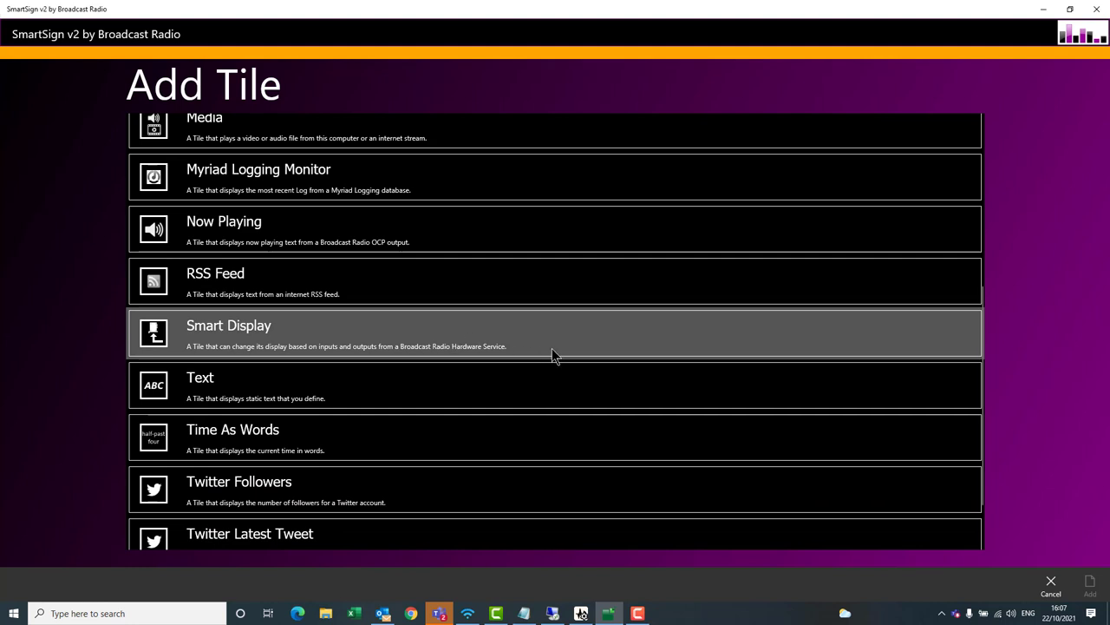
click(592, 350)
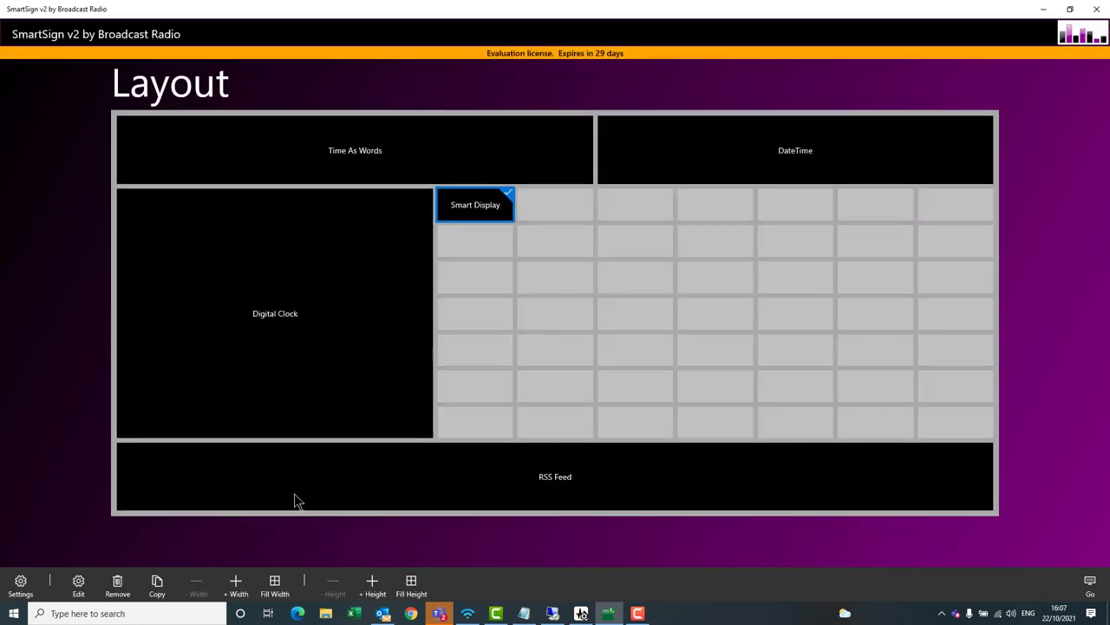
- Enlarge the Smart Display tile to two columns wide and two rows high
click(372, 581)
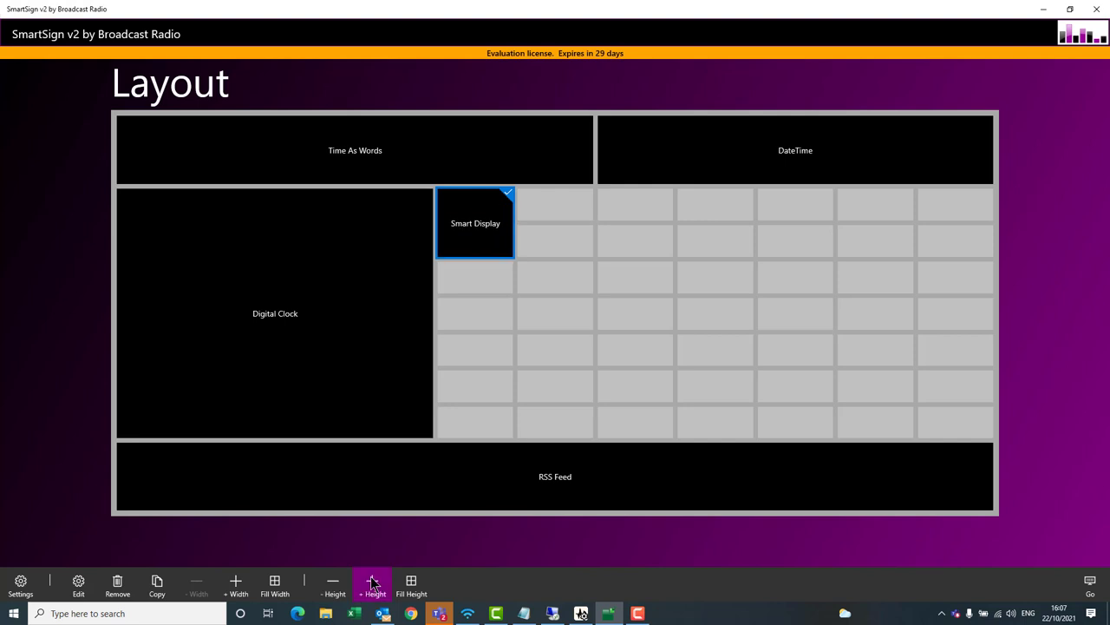
click(236, 584)
click(236, 585)
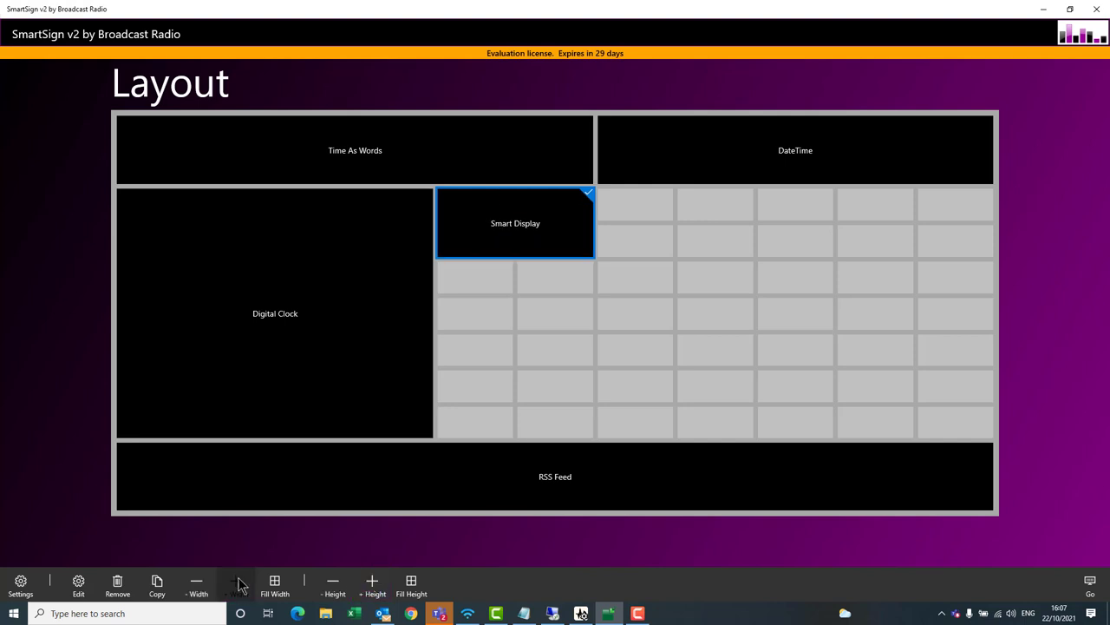
- Give the Smart Display tile the text "Mic 1" and a dark red tile background (RGB 128, 0, 0)
double_click(531, 219)
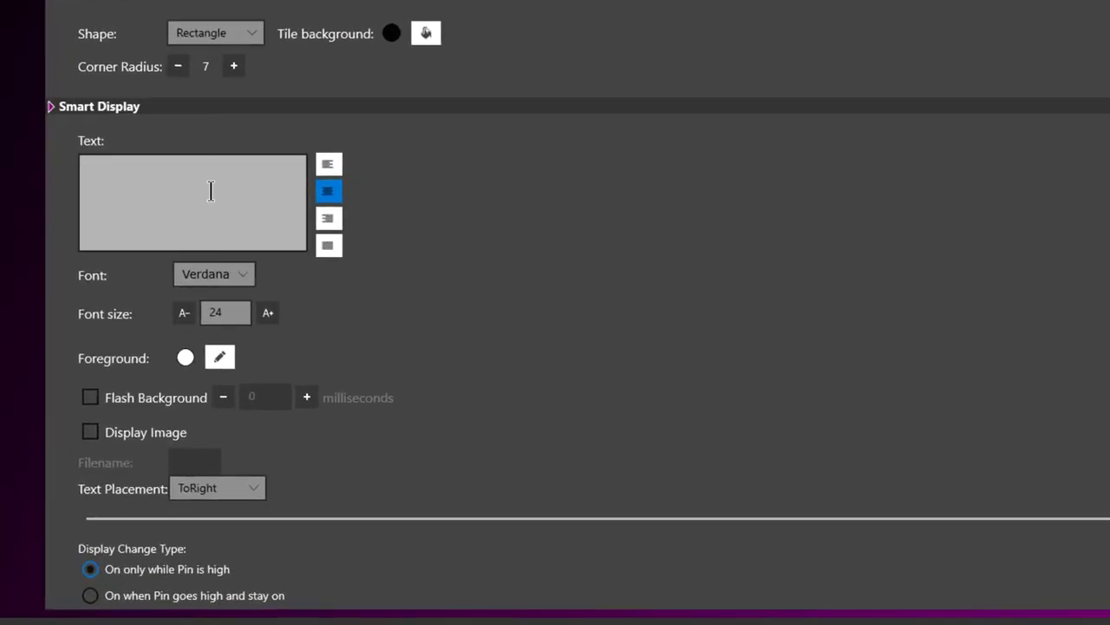
click(211, 192)
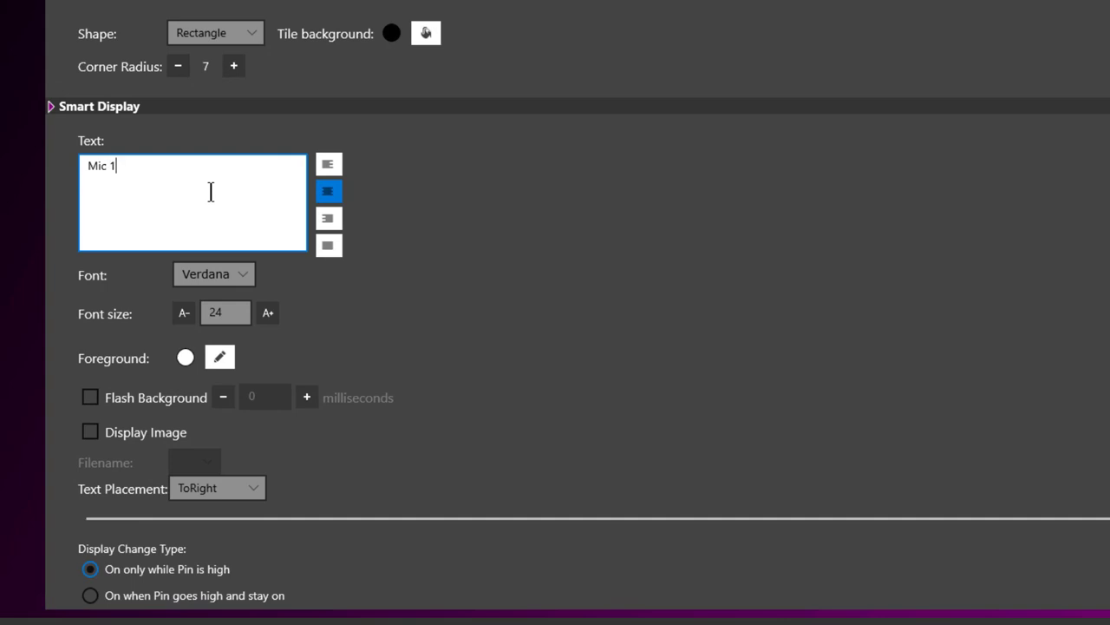
click(427, 35)
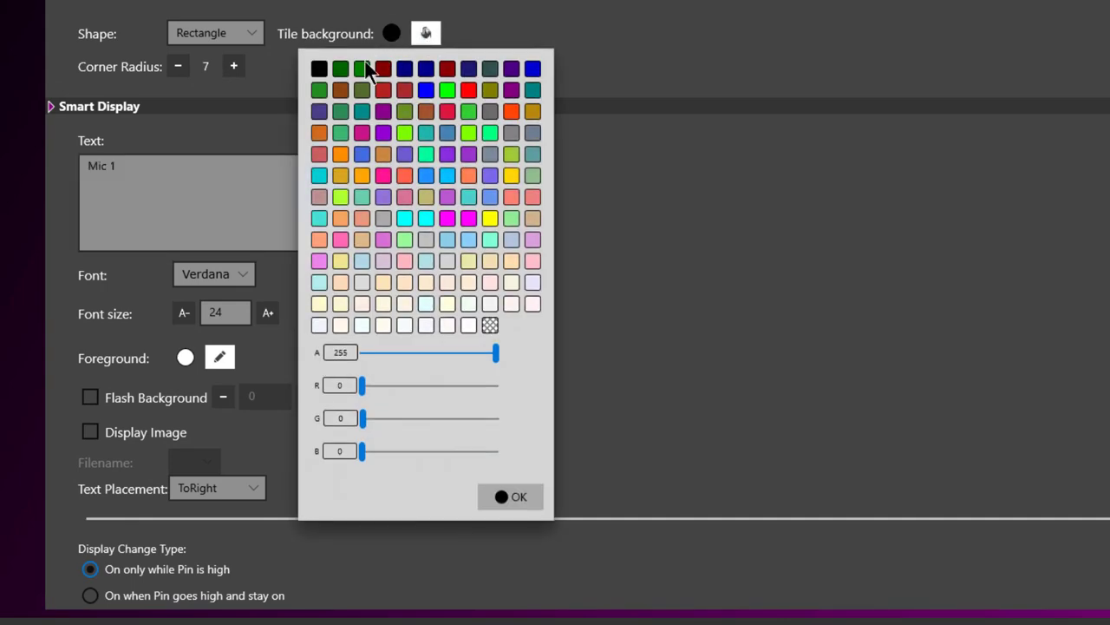
click(383, 69)
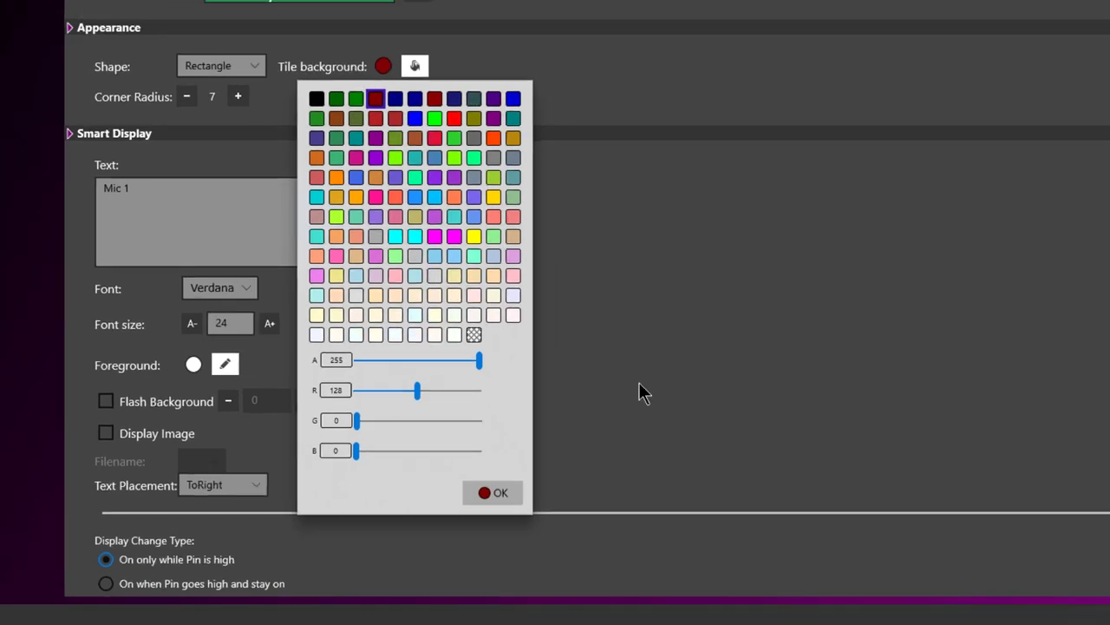
click(668, 390)
- Set the Smart Display text's foreground to light grey and its font size to 40
click(246, 385)
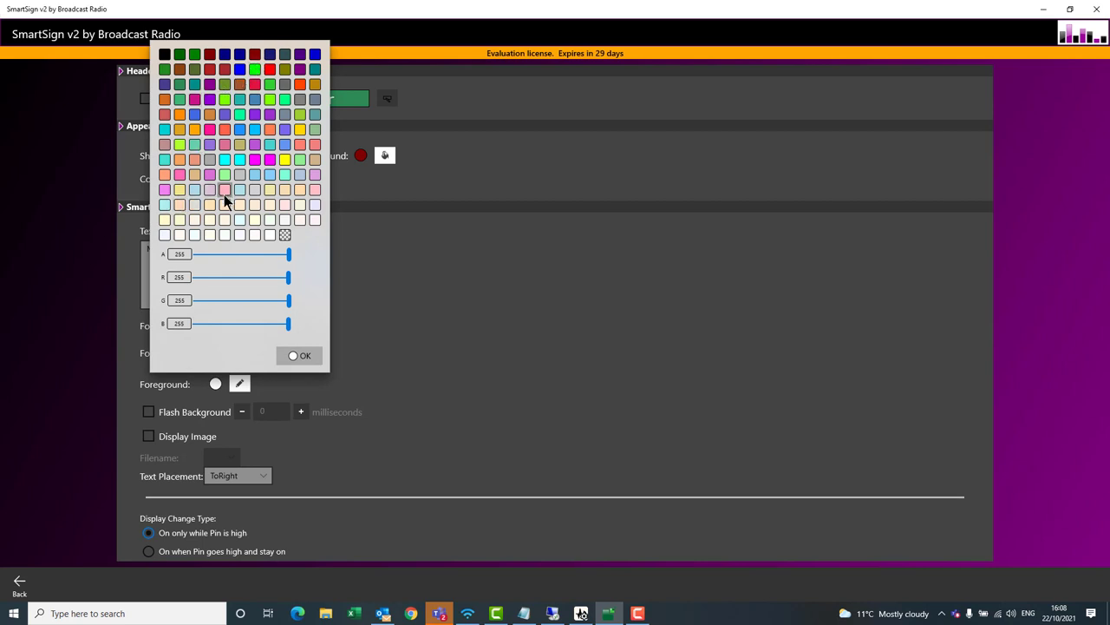
click(253, 190)
click(443, 225)
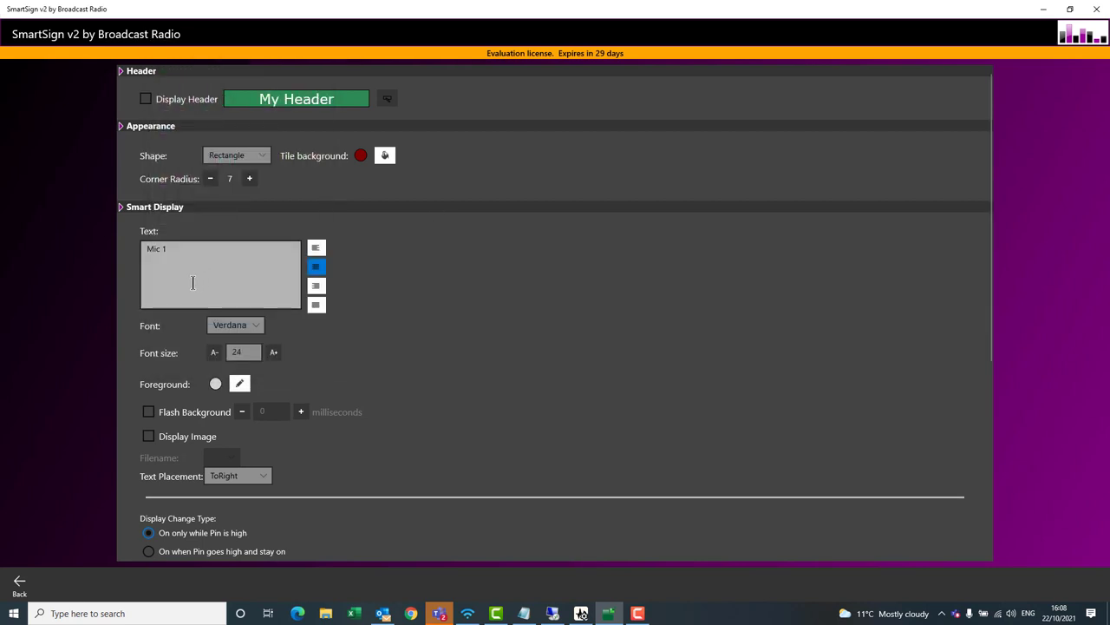
click(243, 353)
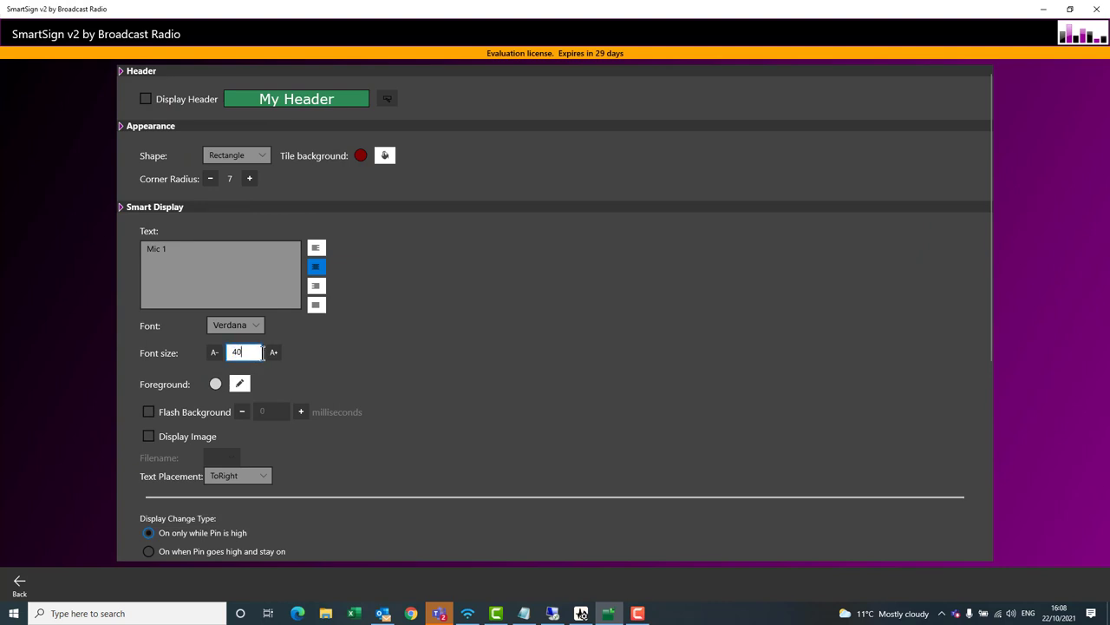
key(Return)
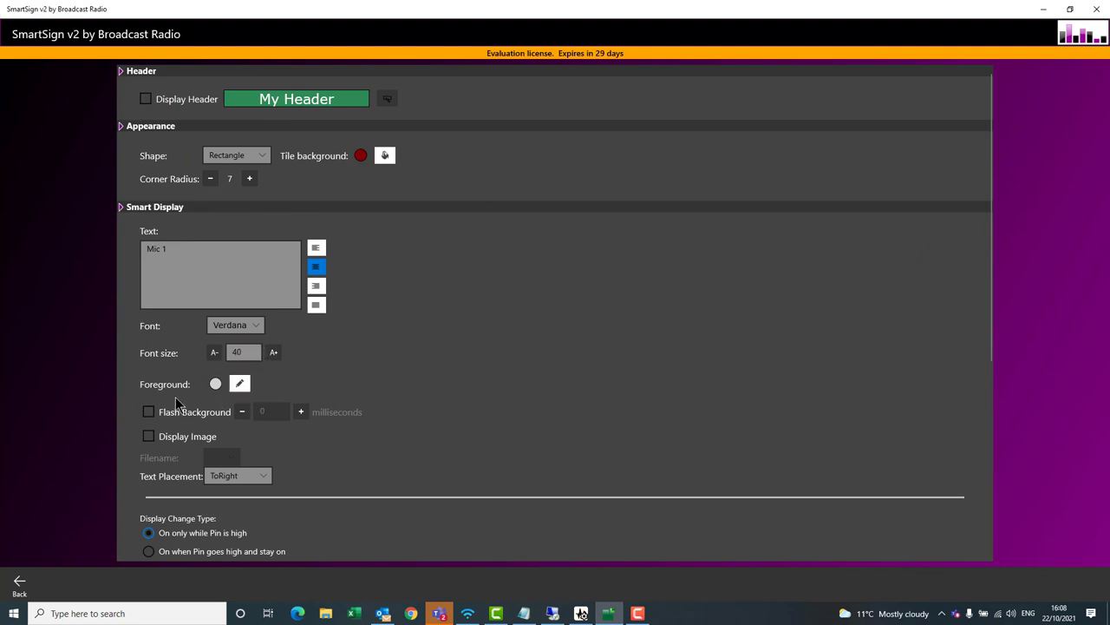
- Enable Display Image for the Smart Display tile and look through the available image files without choosing one
click(193, 440)
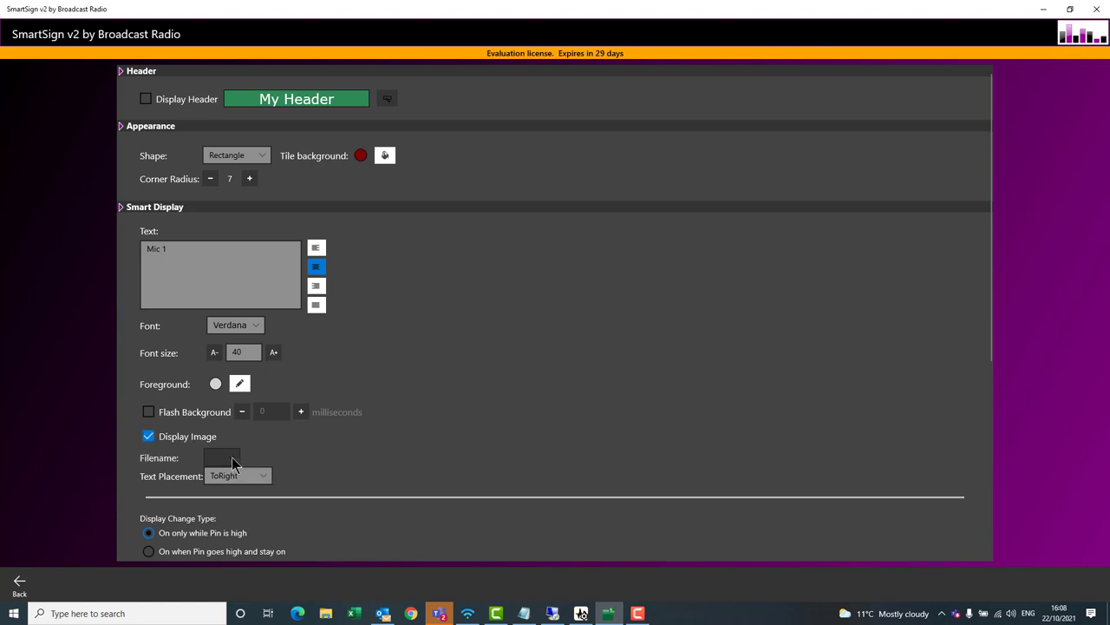
click(232, 464)
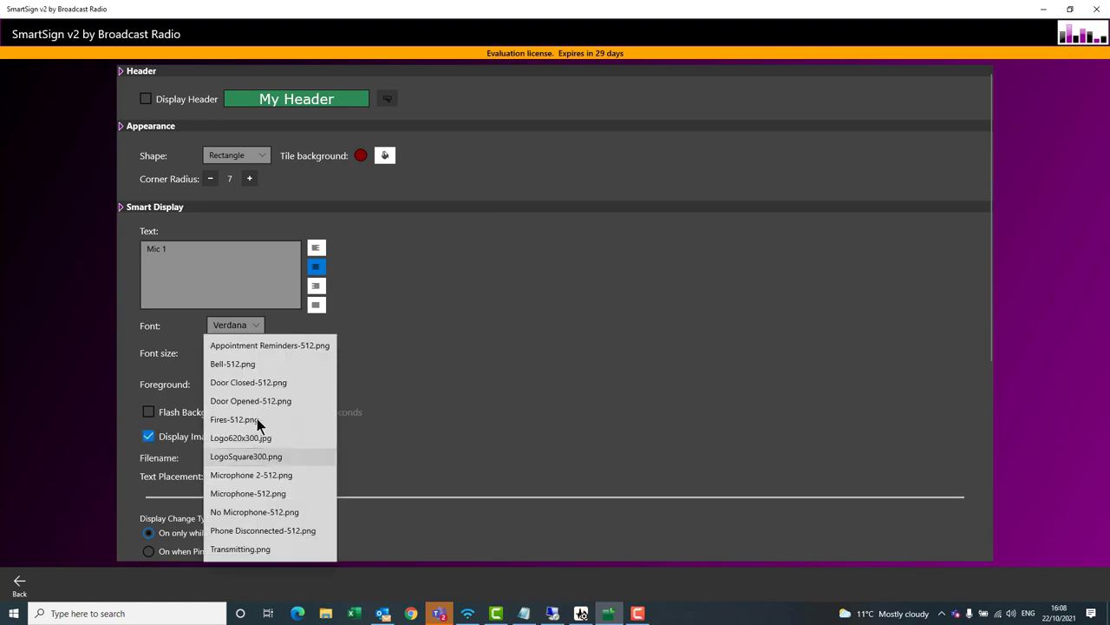
click(148, 447)
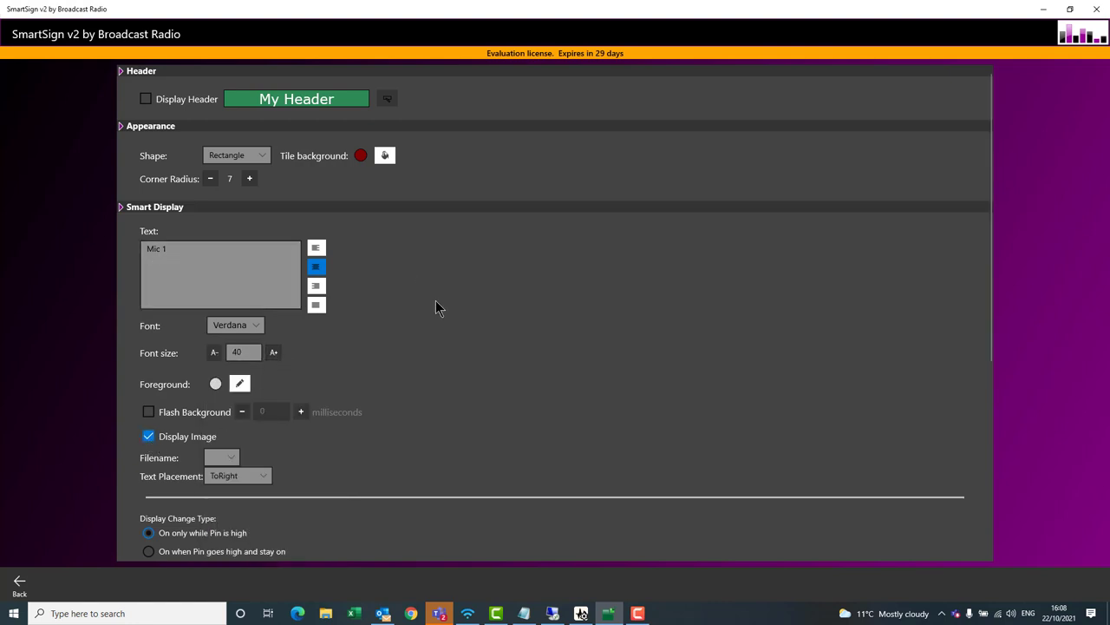
- Start a new GPIO notification input line for the Smart Display tile and choose Mic 1 as its line number
scroll(434, 302, down, 6)
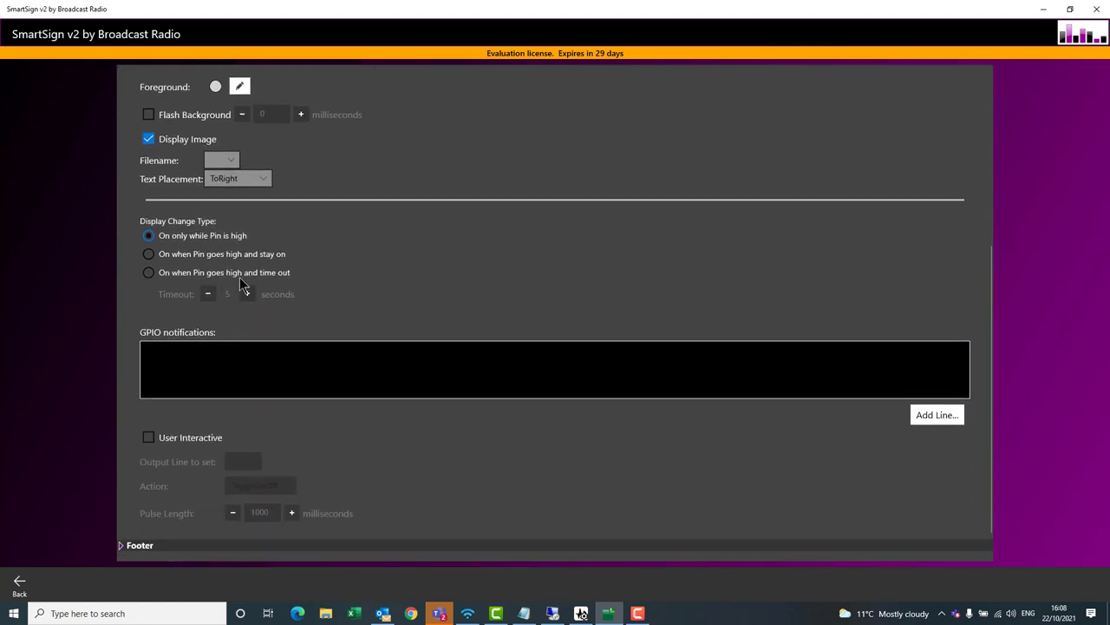
scroll(369, 224, up, 6)
scroll(391, 356, down, 7)
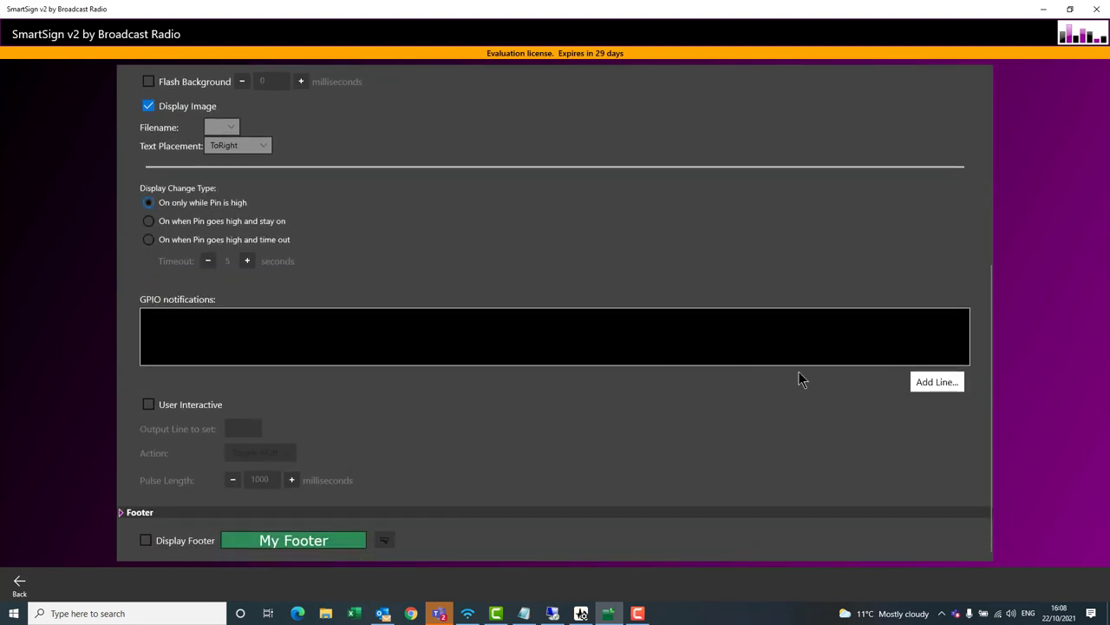
click(937, 382)
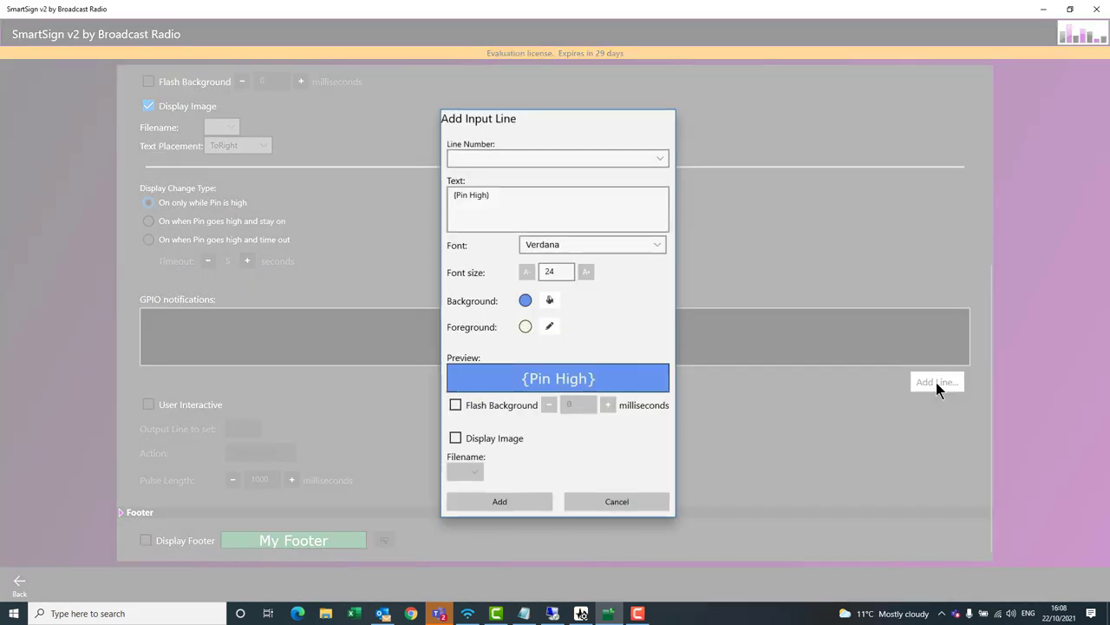
click(658, 165)
scroll(655, 169, up, 9)
scroll(629, 156, up, 7)
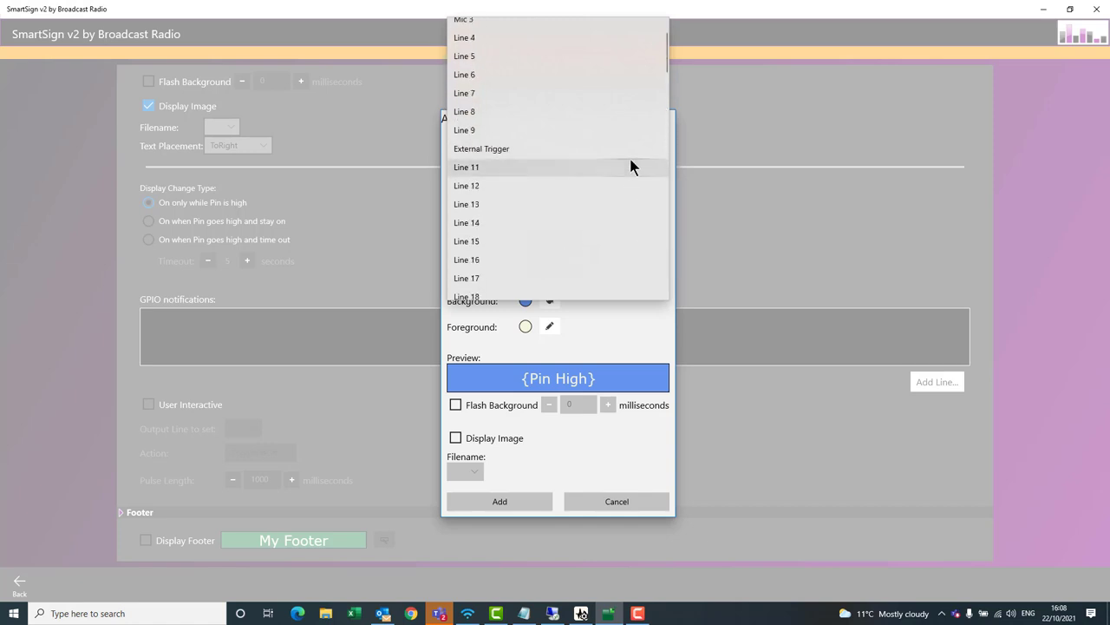
click(520, 30)
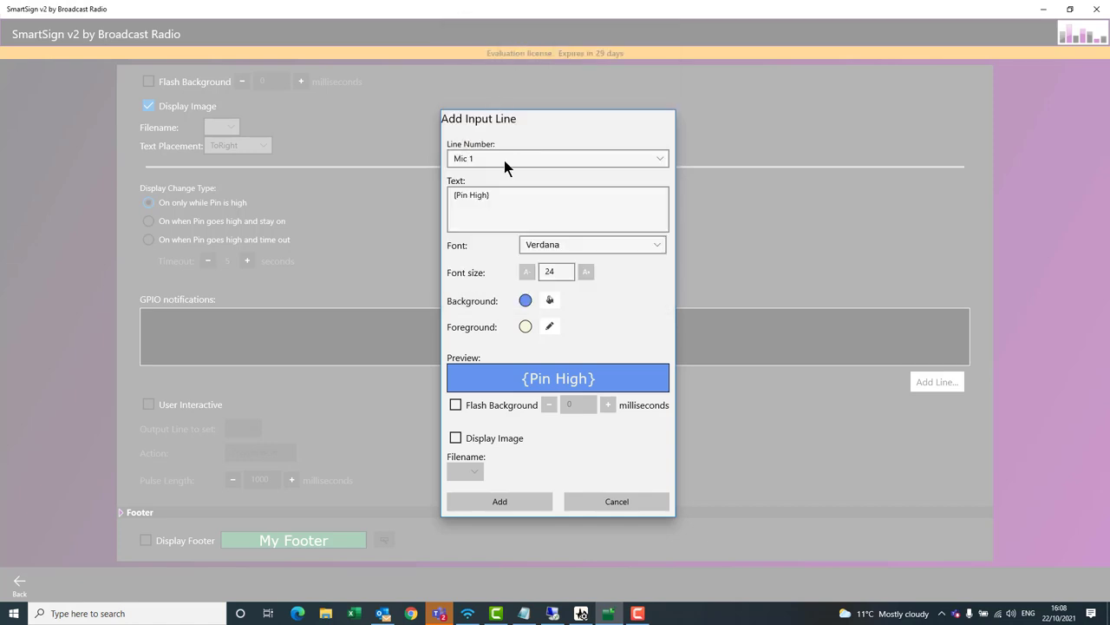
- Set the new input line's text to "Mic 1 Live" and its background to bright red (RGB 255, 0, 0)
drag(553, 199, 243, 251)
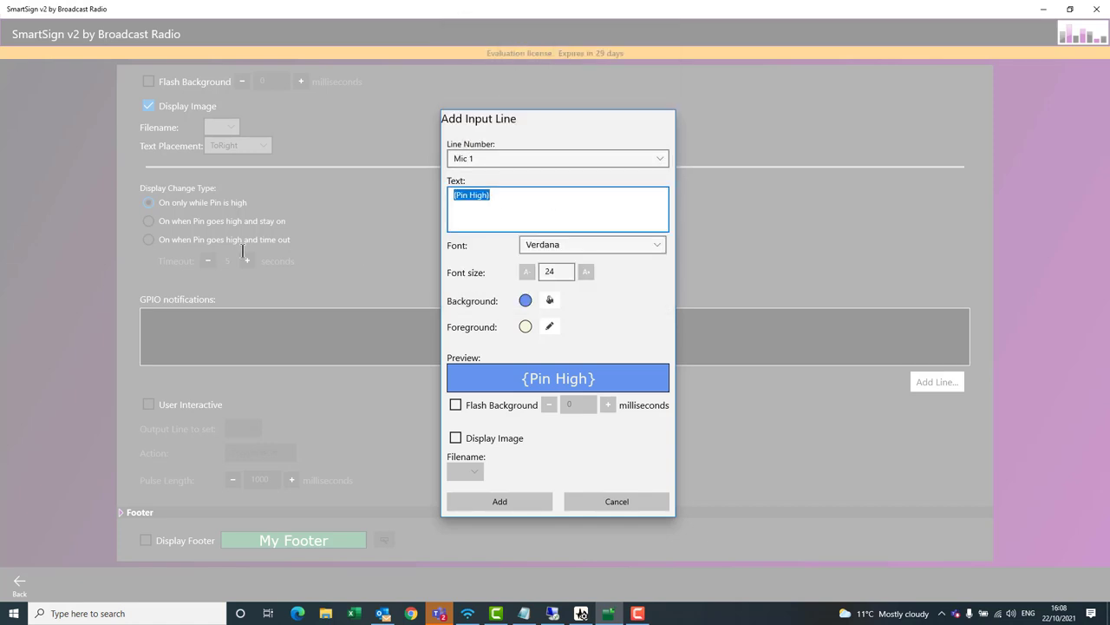
text(Mic 1 )
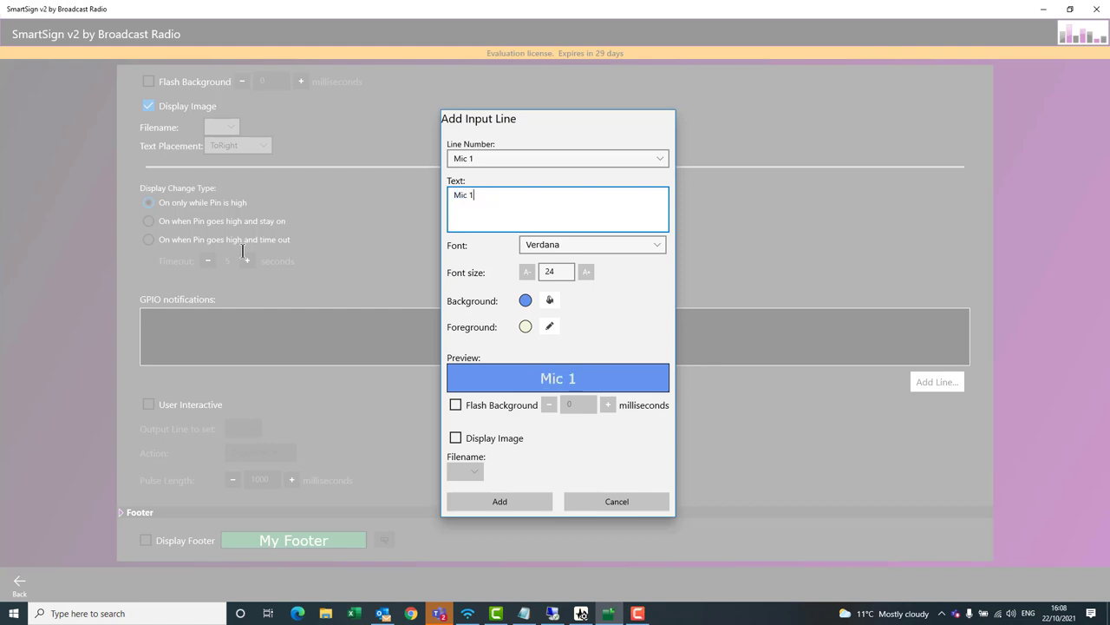
text(Live)
click(556, 298)
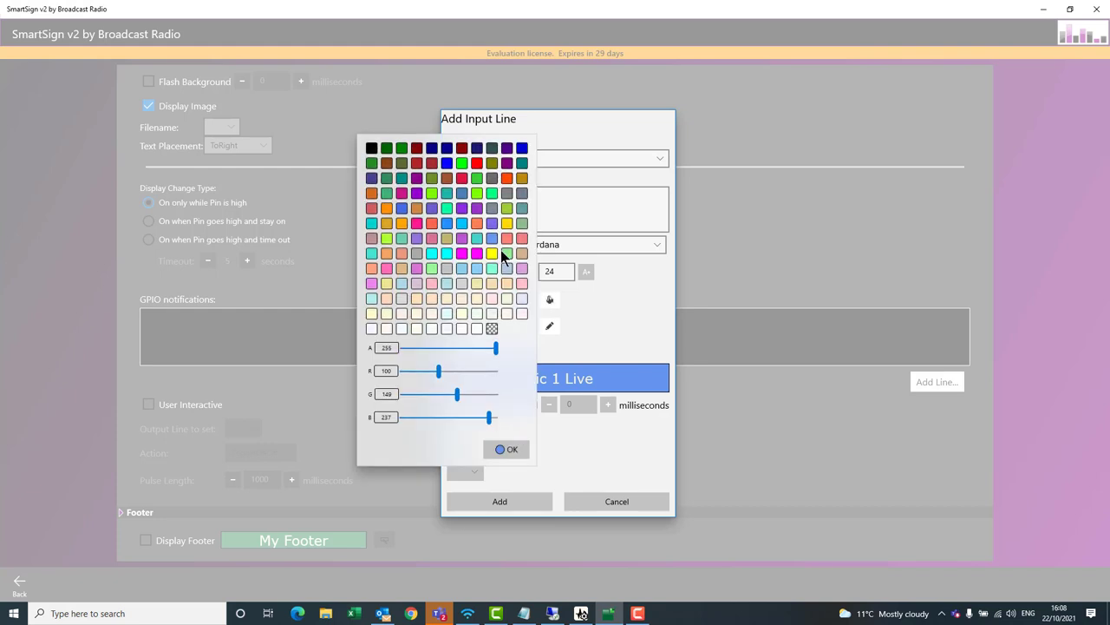
click(477, 162)
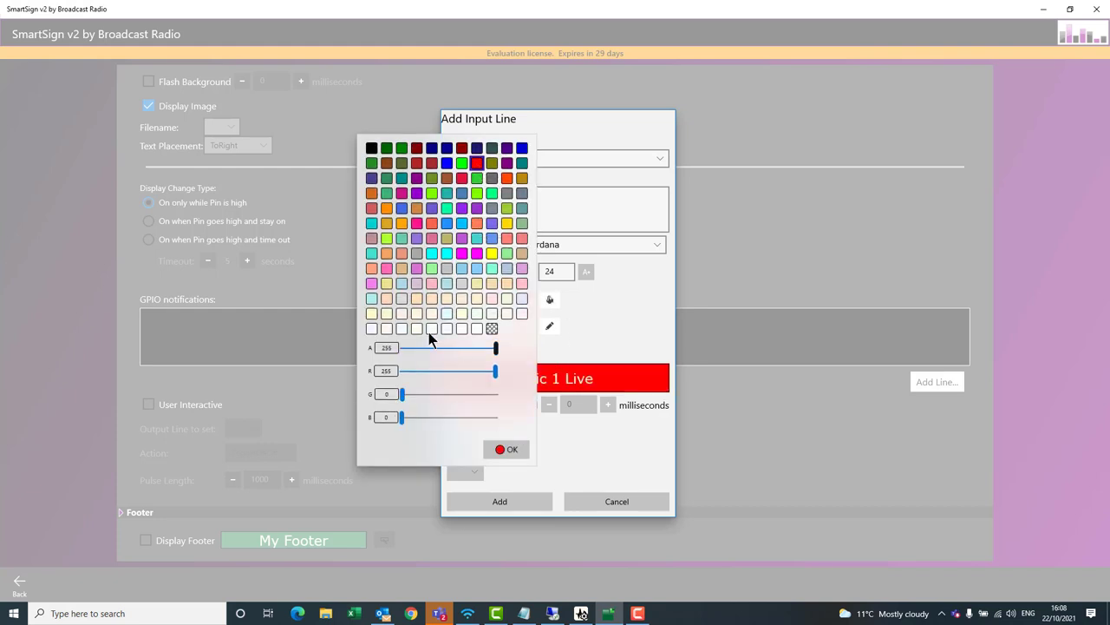
click(506, 449)
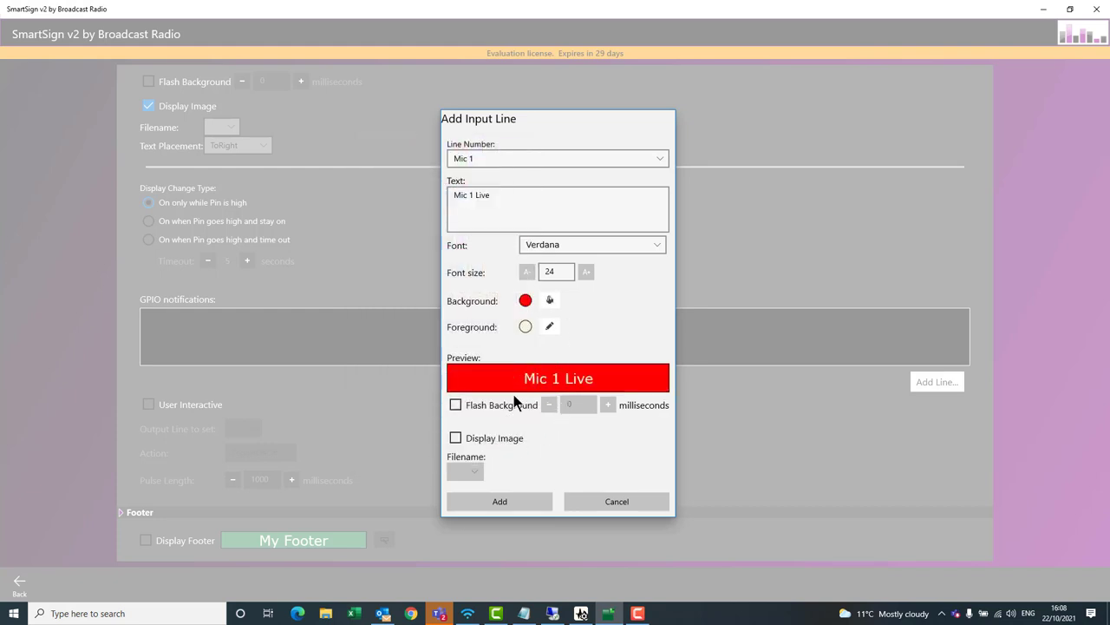
- Give the Mic 1 Live input line a white foreground and font size 40, and add it to the GPIO notifications
click(546, 324)
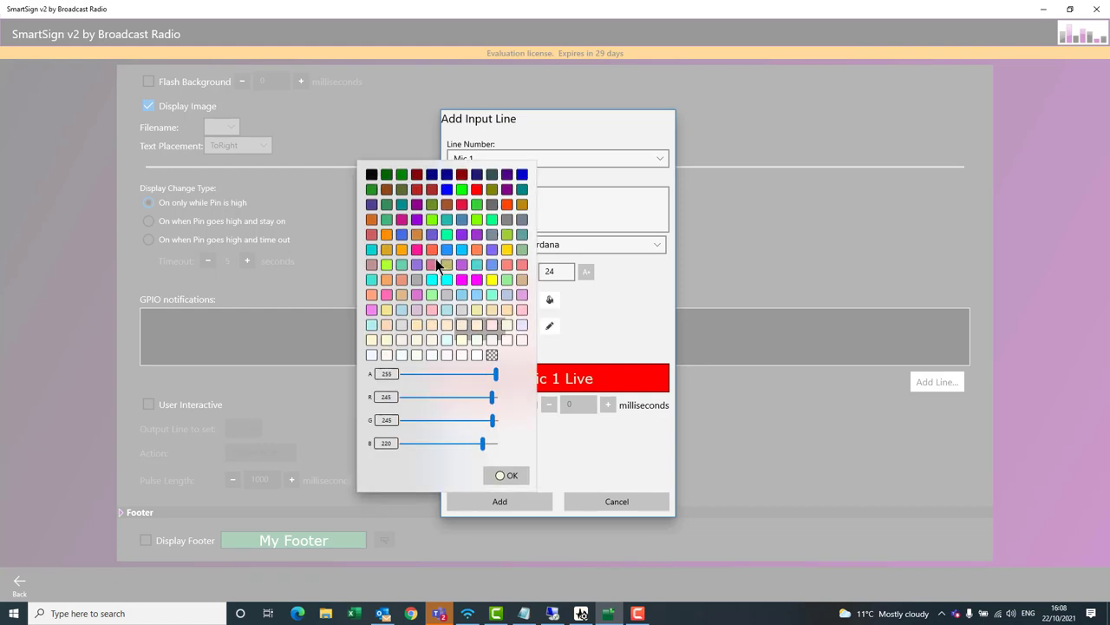
click(475, 355)
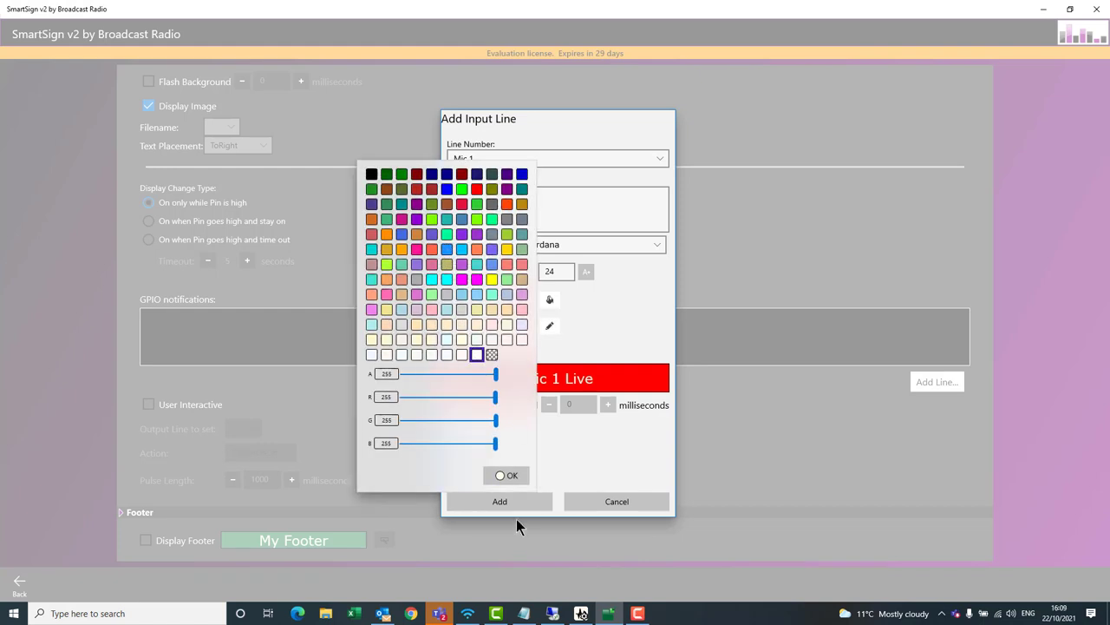
click(511, 477)
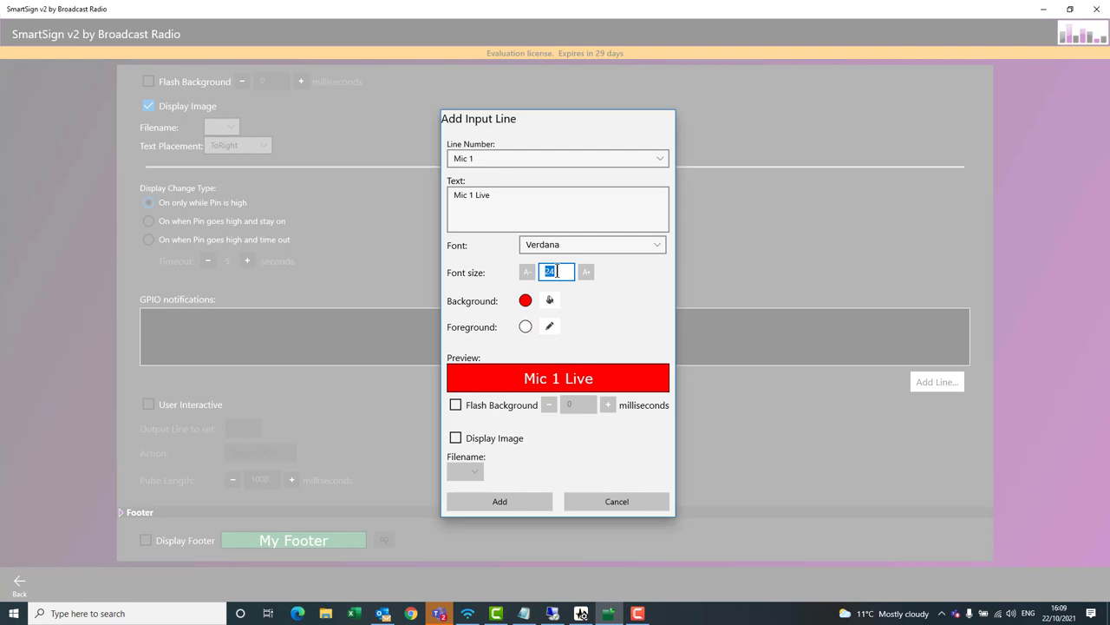
text(40)
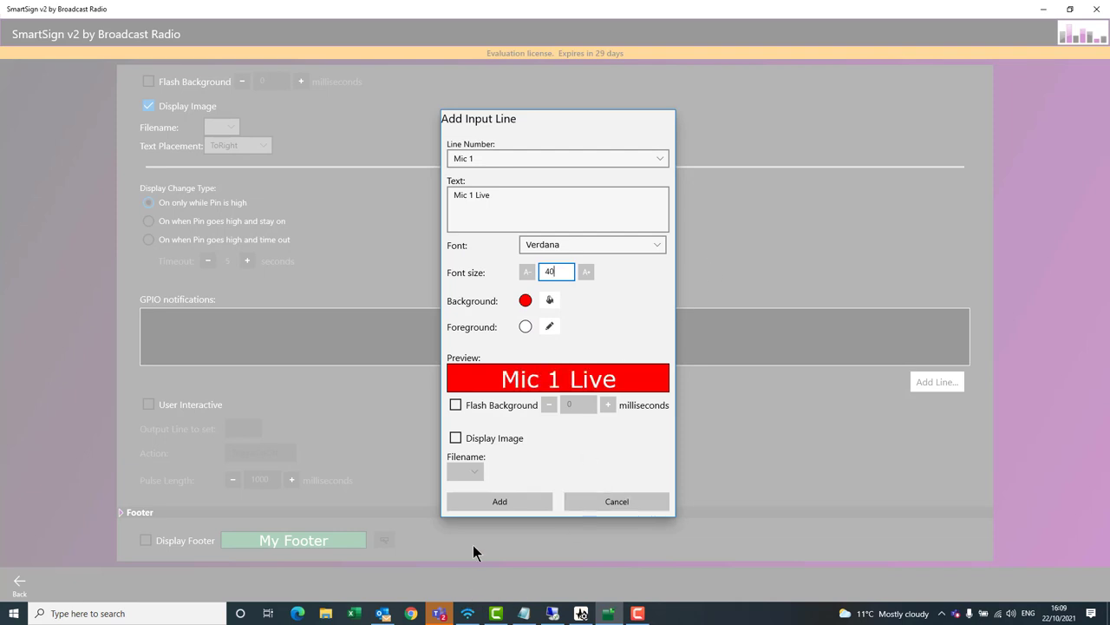
click(500, 501)
scroll(604, 235, up, 3)
scroll(604, 235, up, 1)
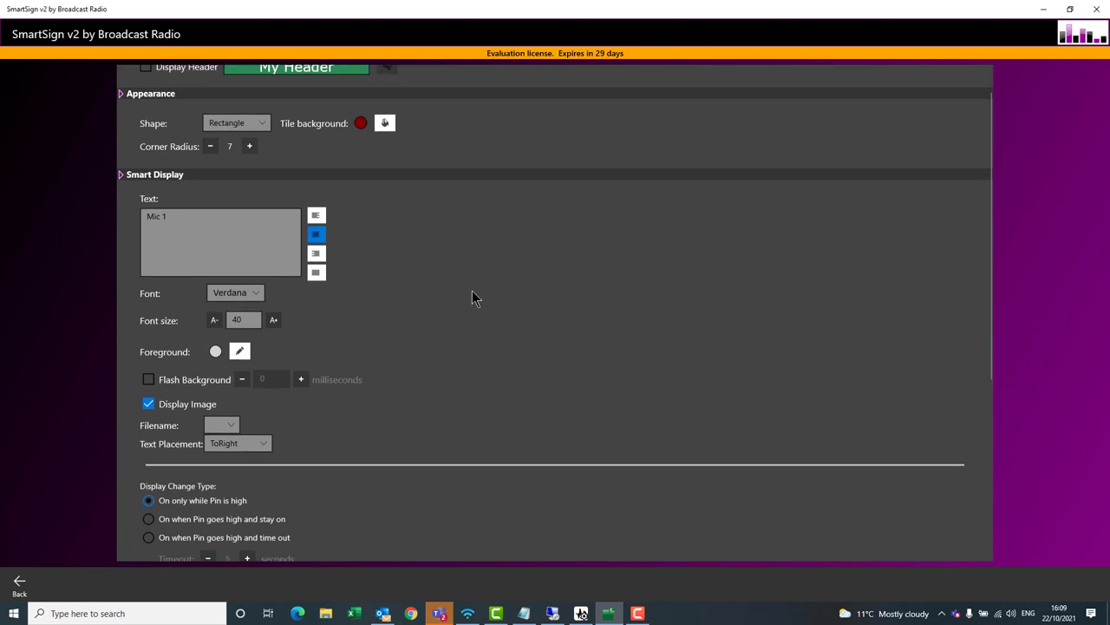
scroll(385, 363, down, 5)
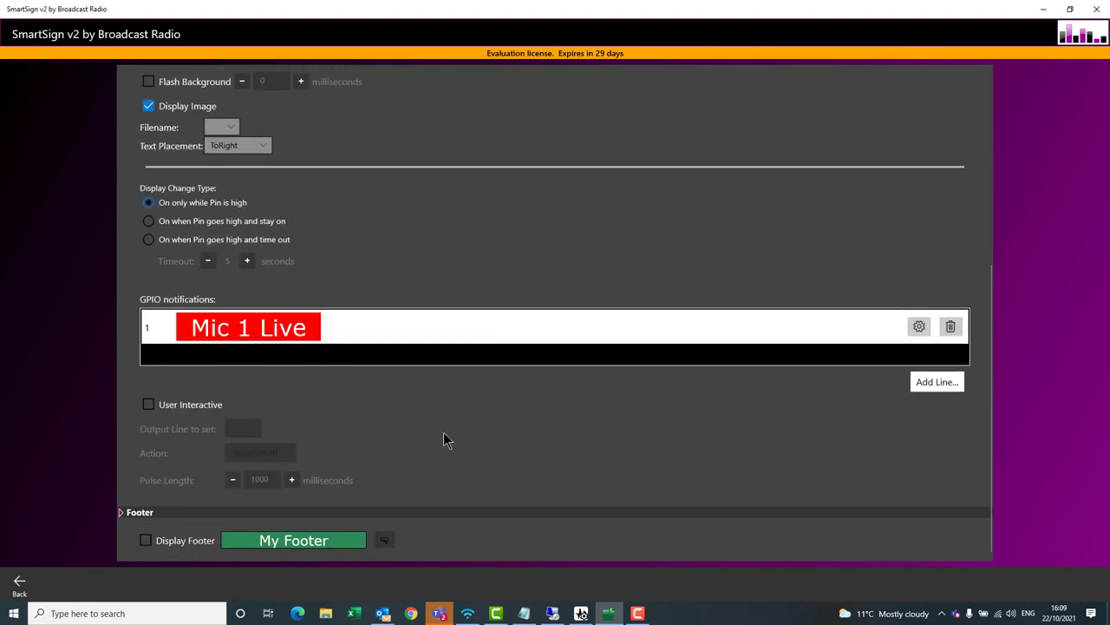
- Run the layout and test the Smart Display tile by switching Mic 1 on and off in the Broadcast Radio Hardware Service Monitor
click(19, 586)
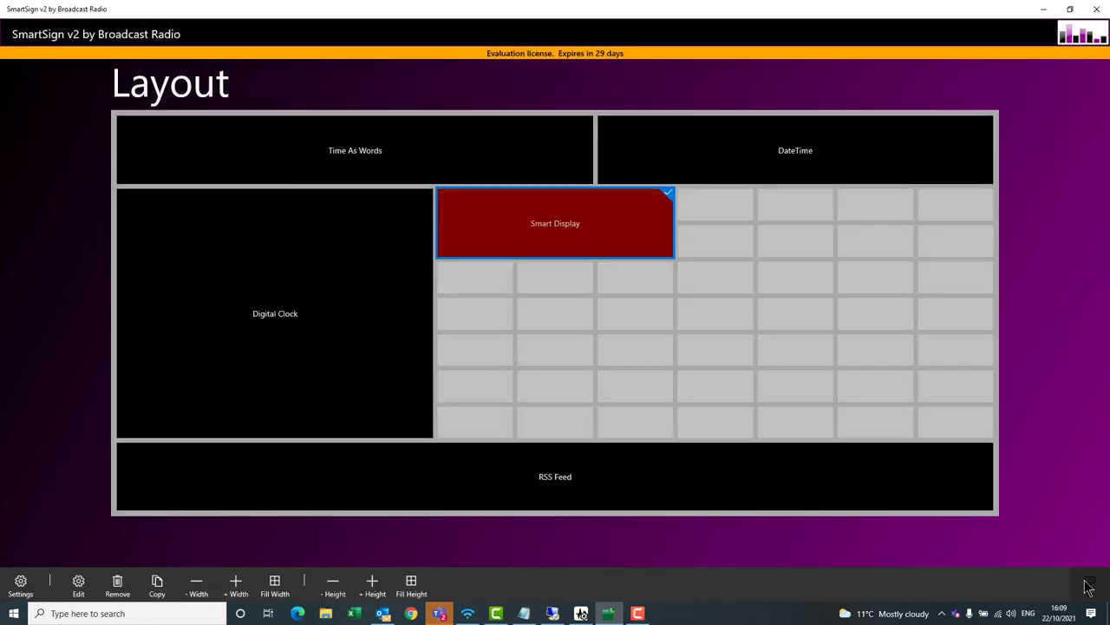
click(1088, 583)
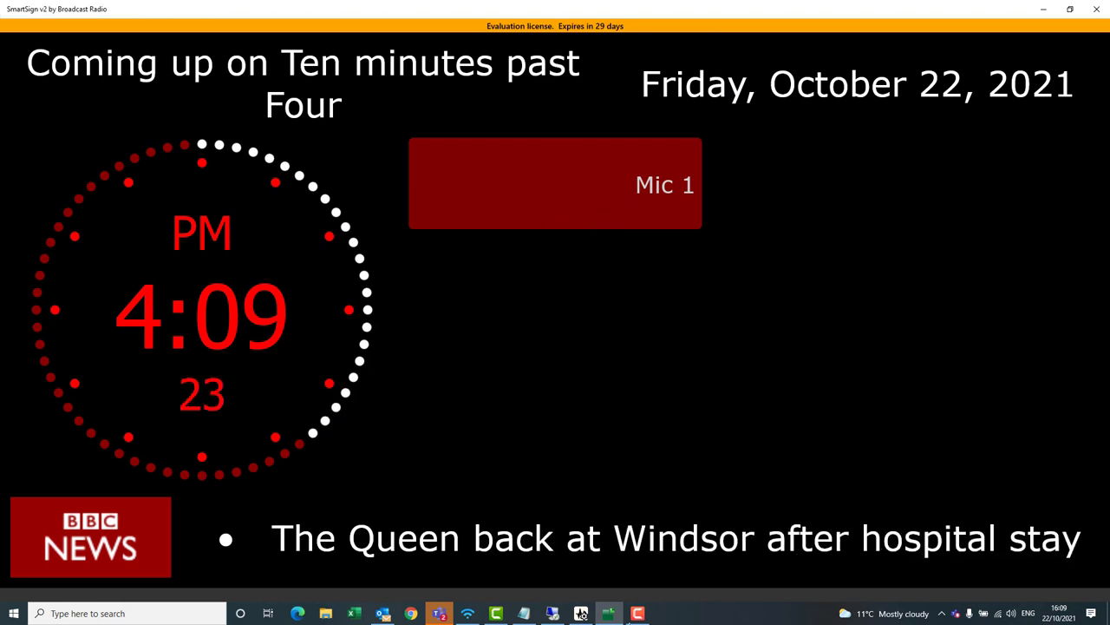
click(581, 613)
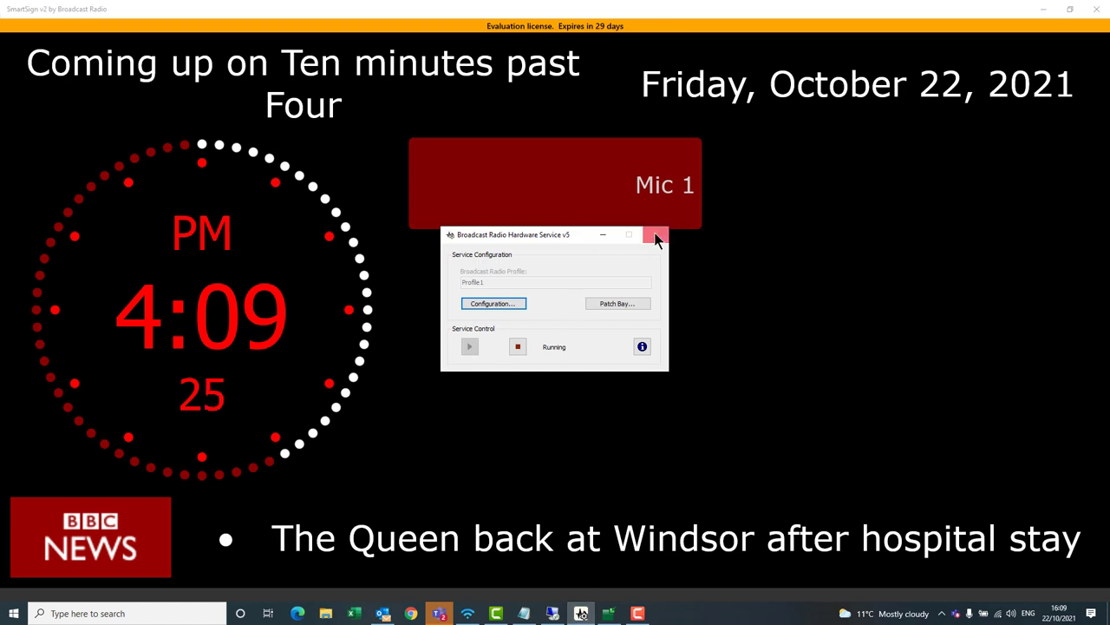
click(603, 233)
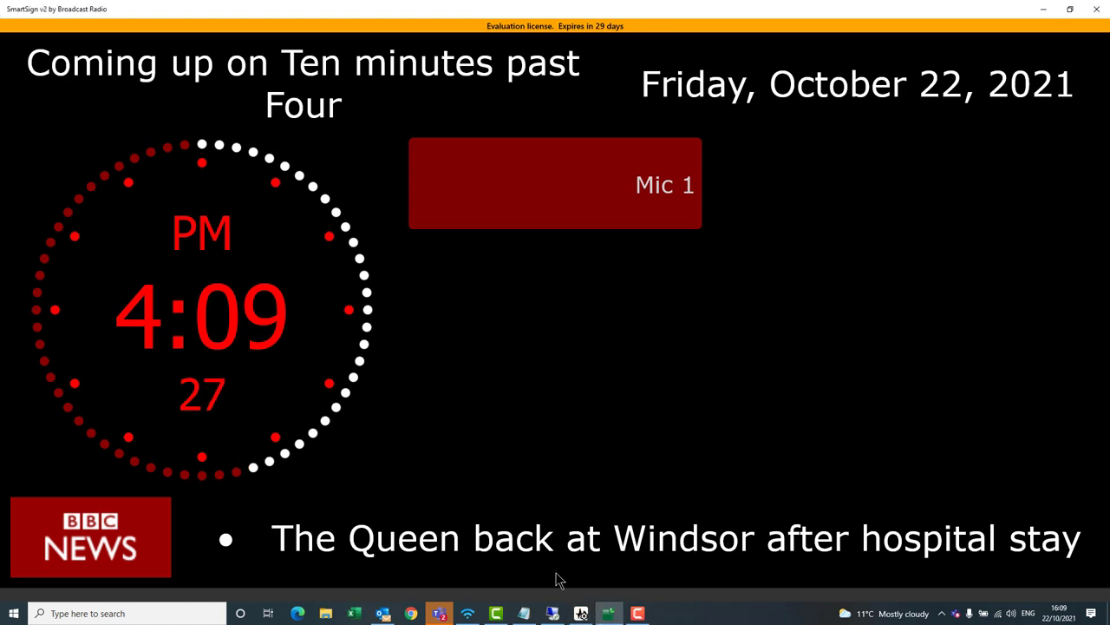
click(944, 612)
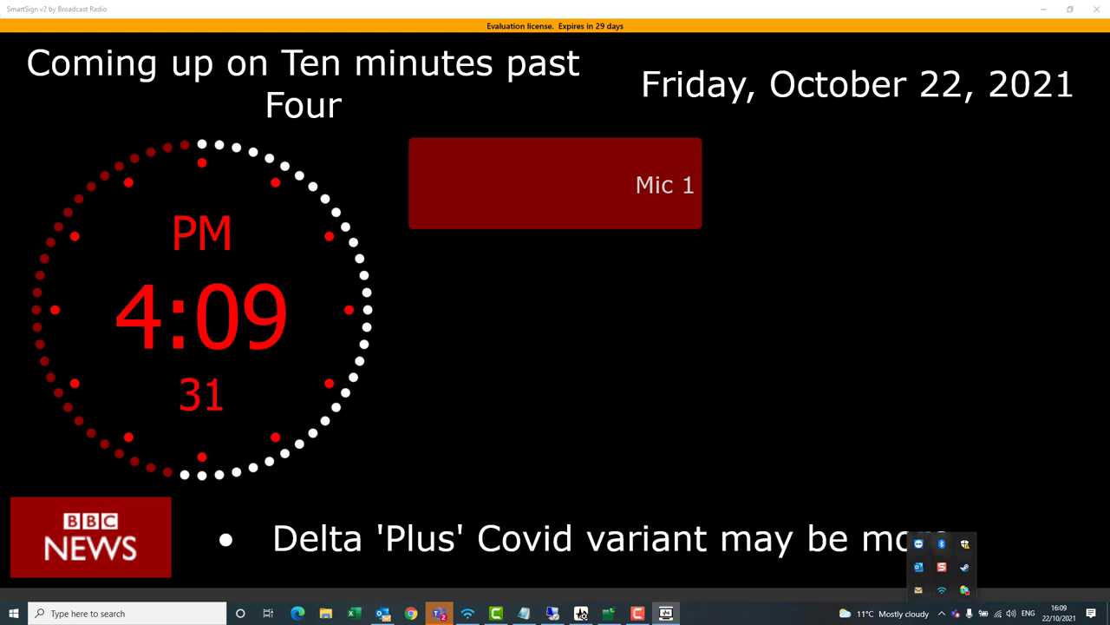
click(918, 590)
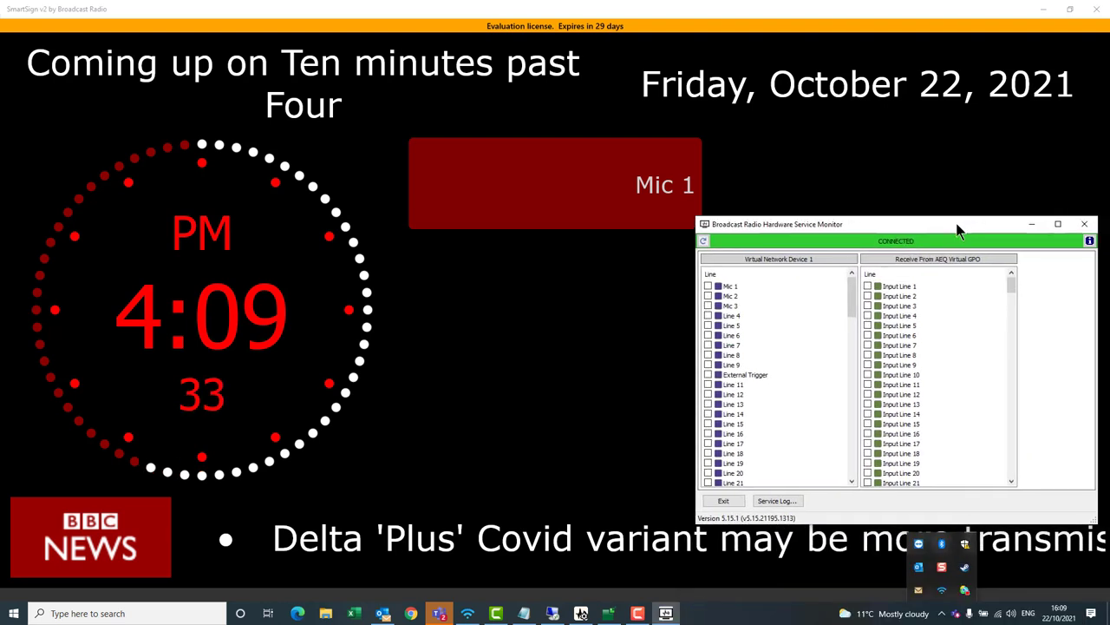
click(707, 286)
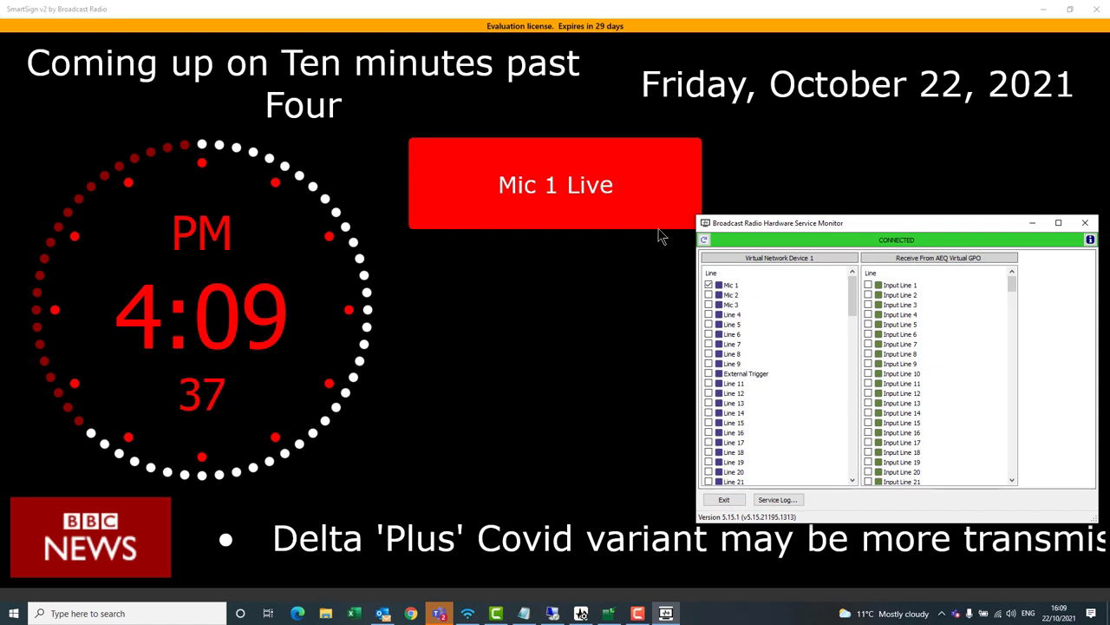
click(708, 285)
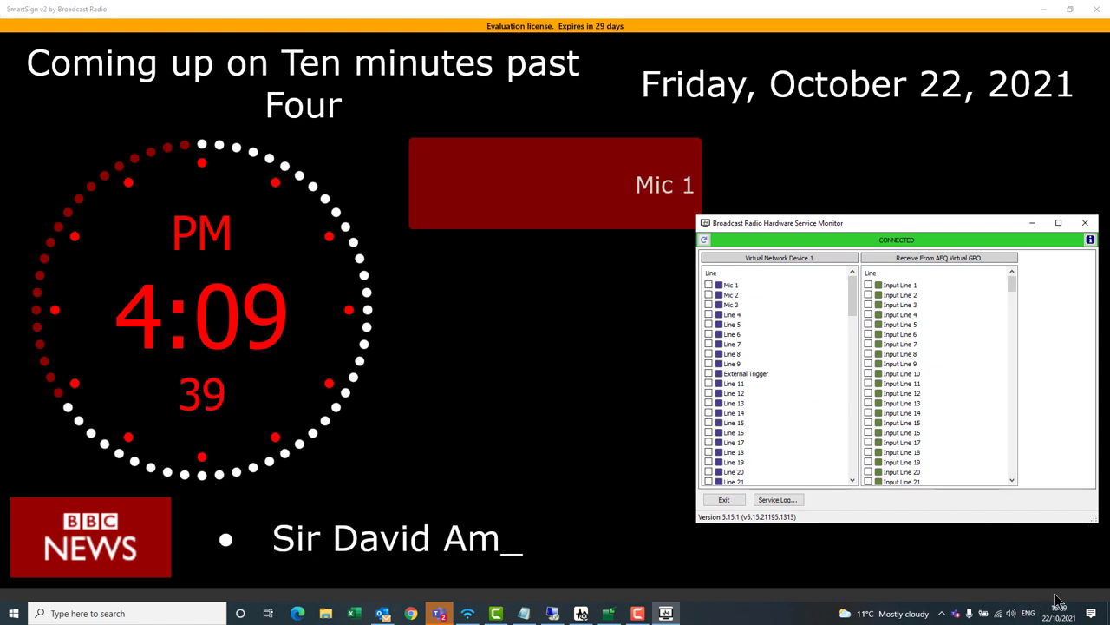
- Return to the Smart Display tile's settings and disable Display Image
click(1090, 583)
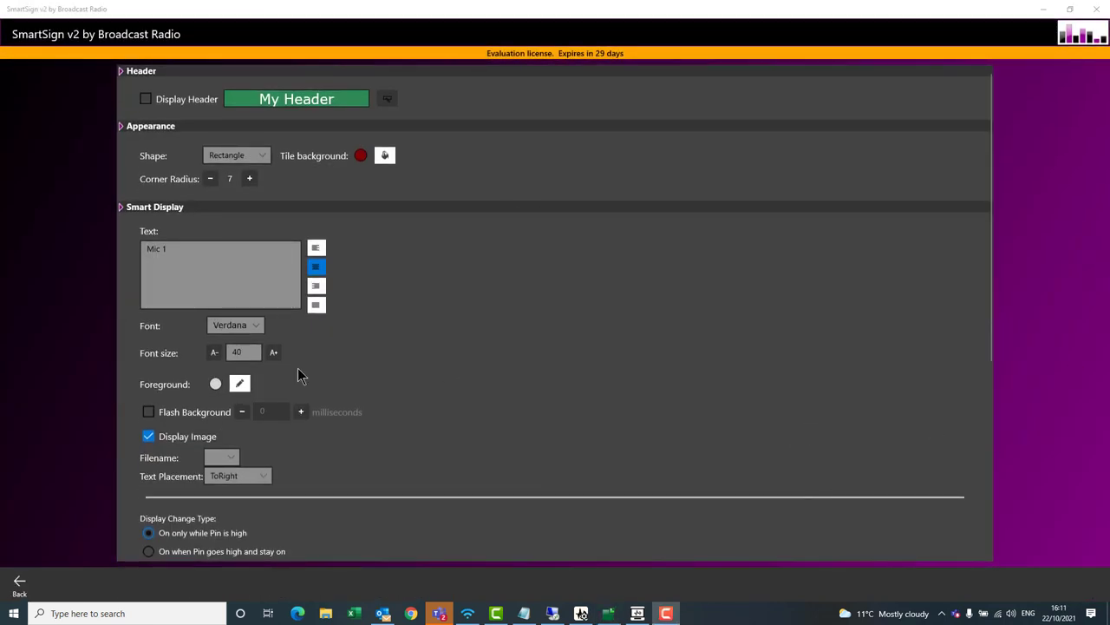
click(148, 435)
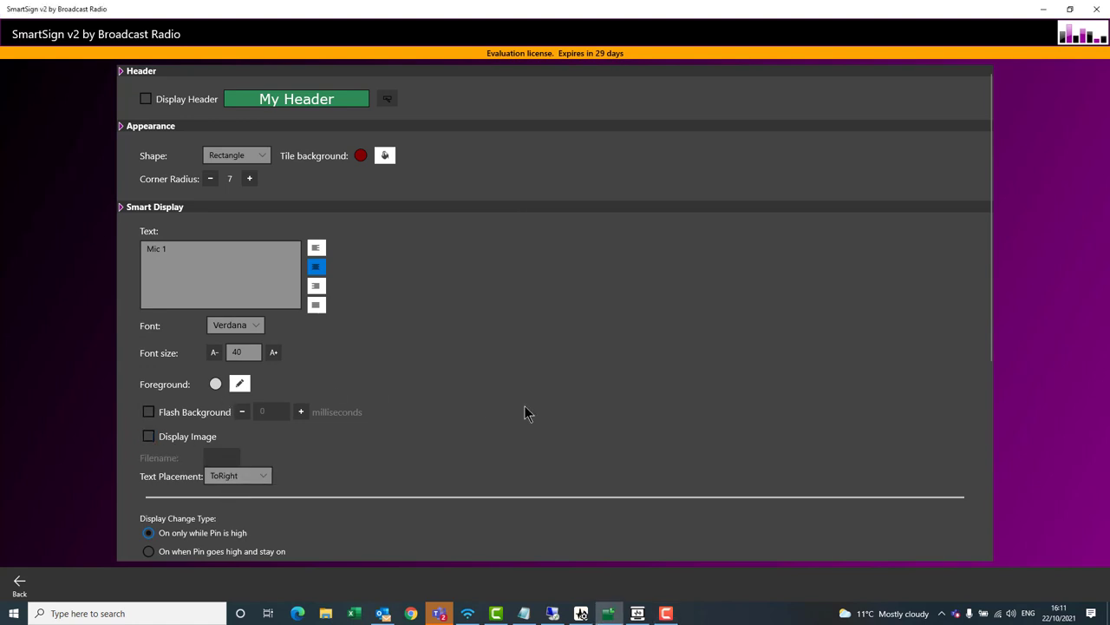
click(19, 586)
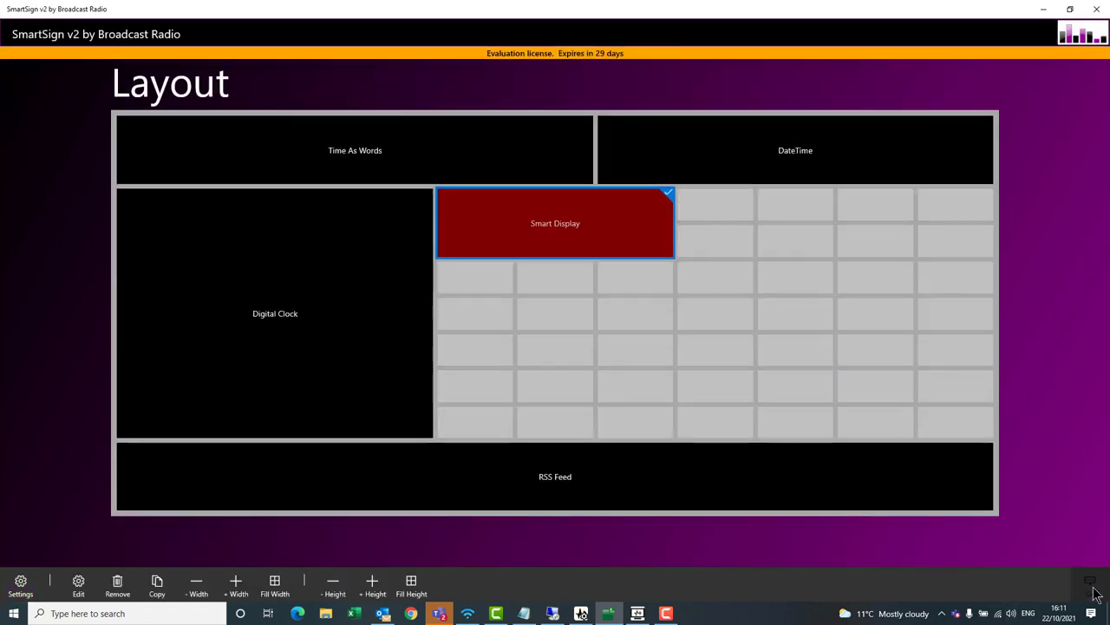
- Run the layout again, toggle Mic 1 on and off in the Hardware Service Monitor to retest the tile, and close the monitor
click(1089, 583)
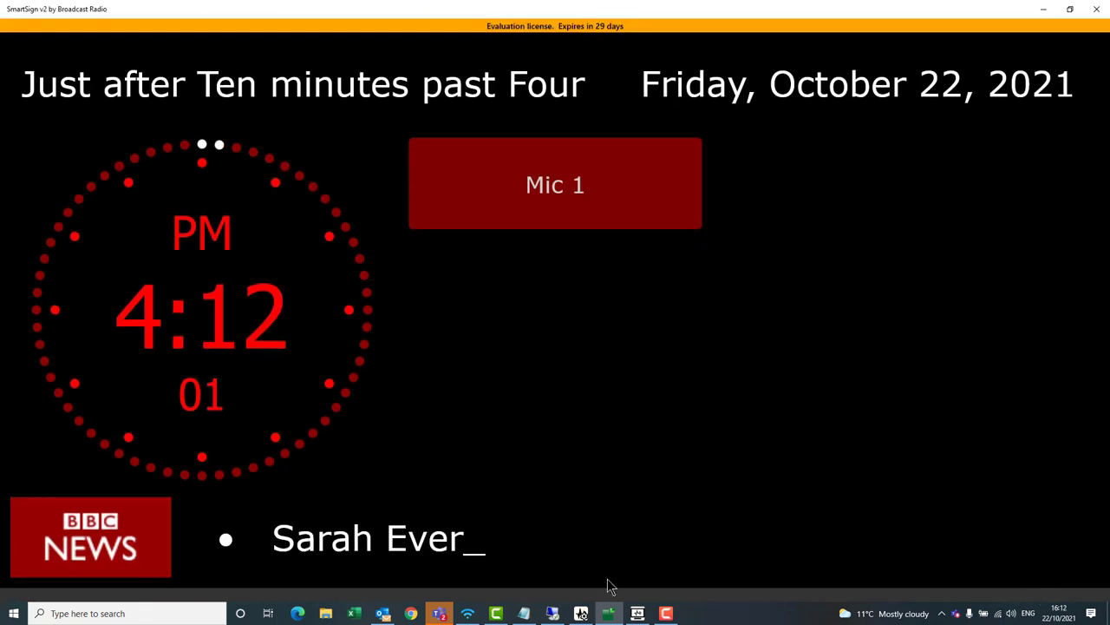
click(637, 613)
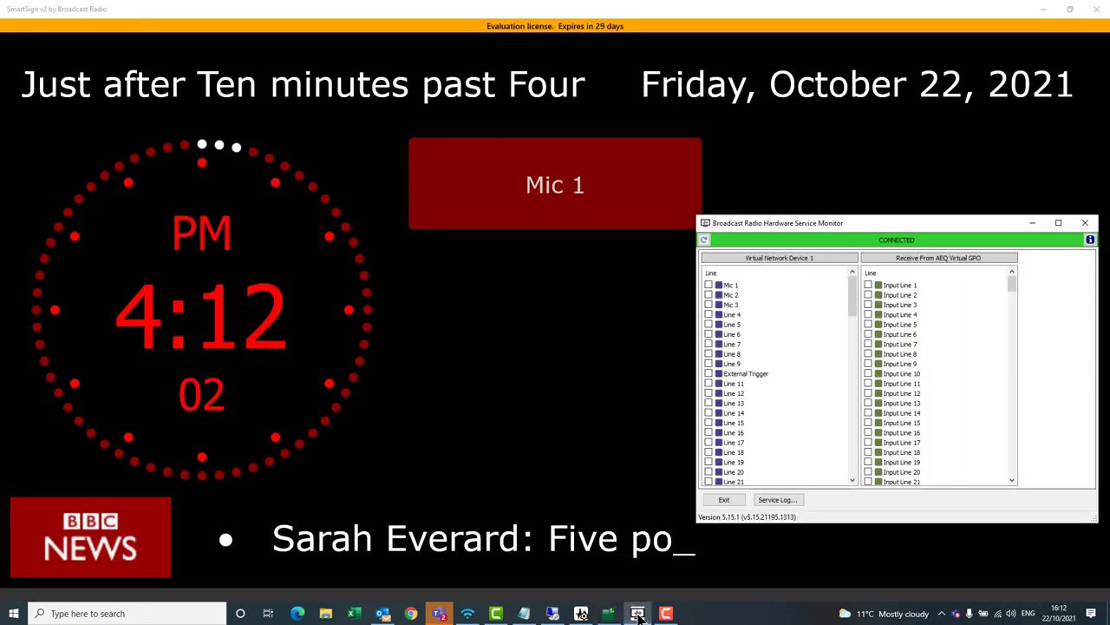
click(709, 286)
click(710, 286)
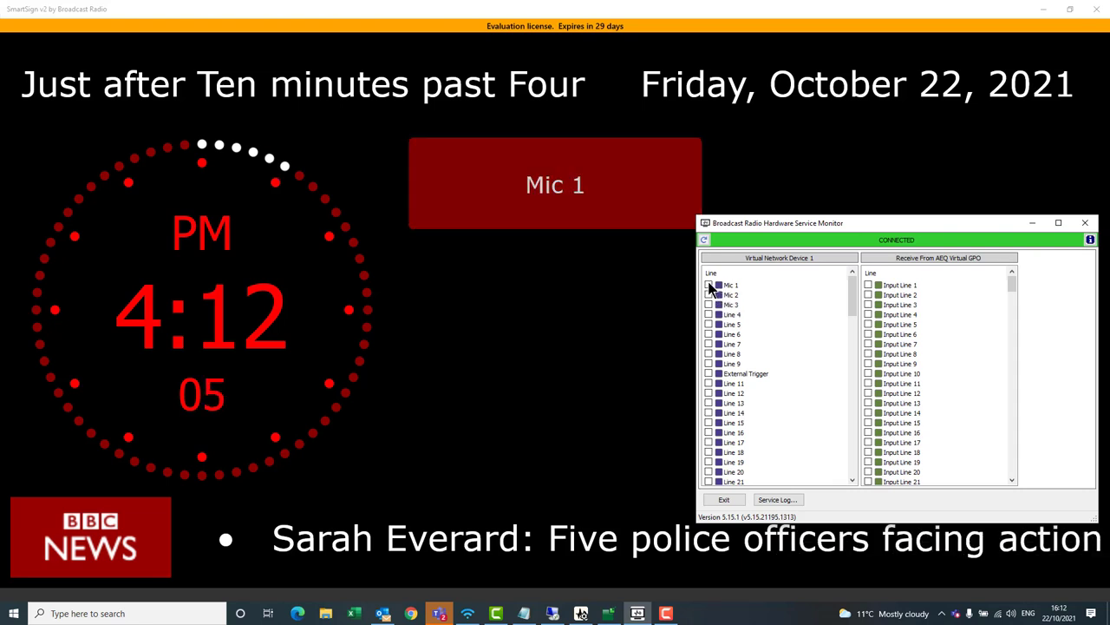
click(709, 286)
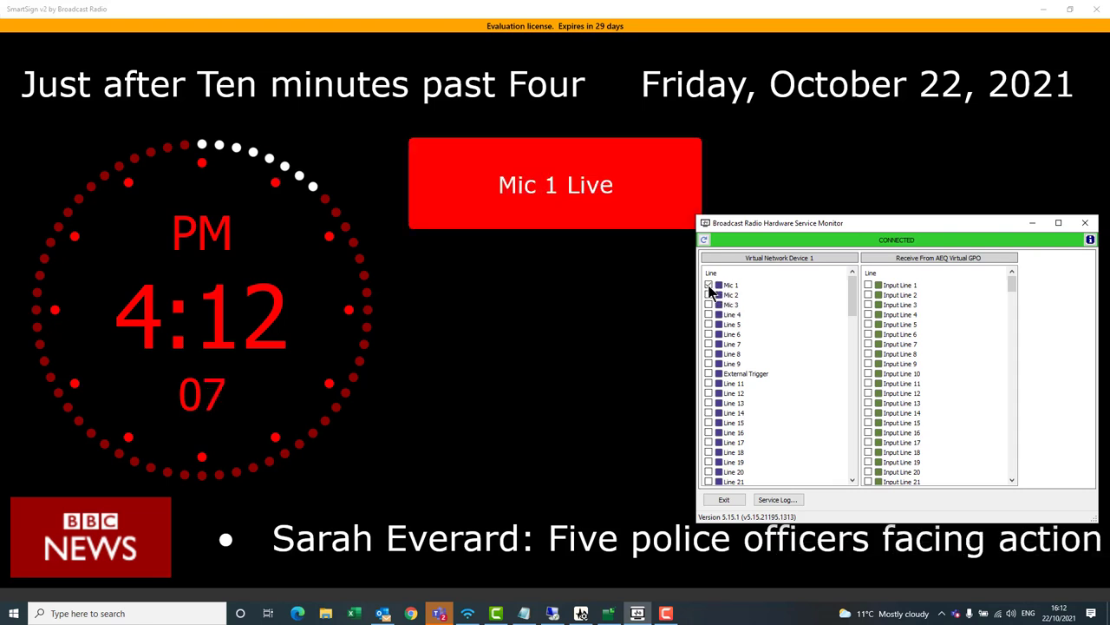
click(708, 287)
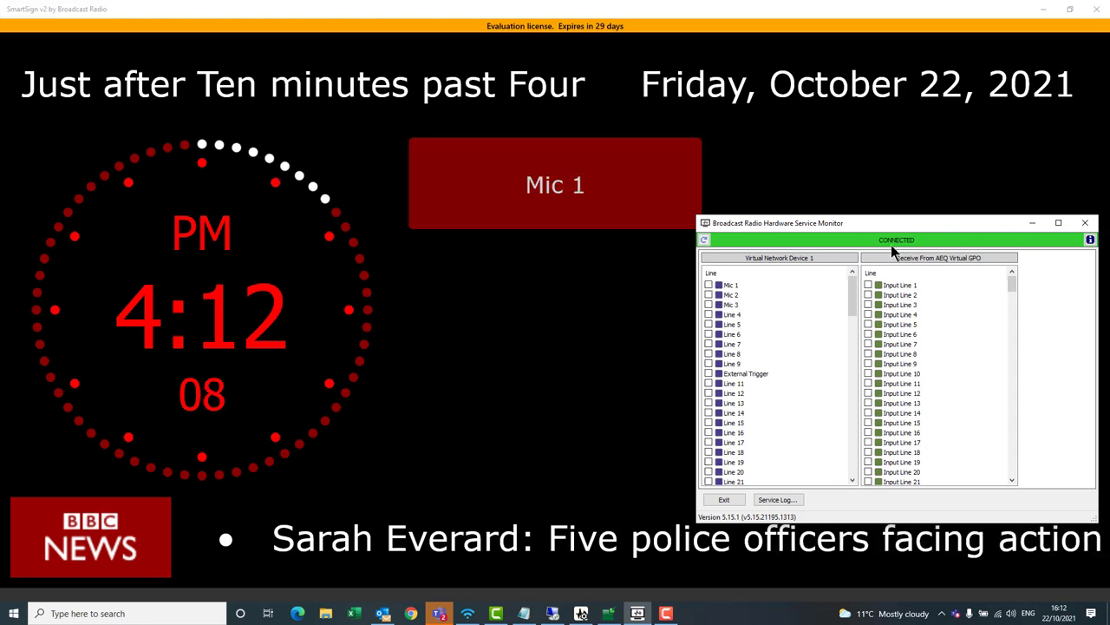
click(1085, 224)
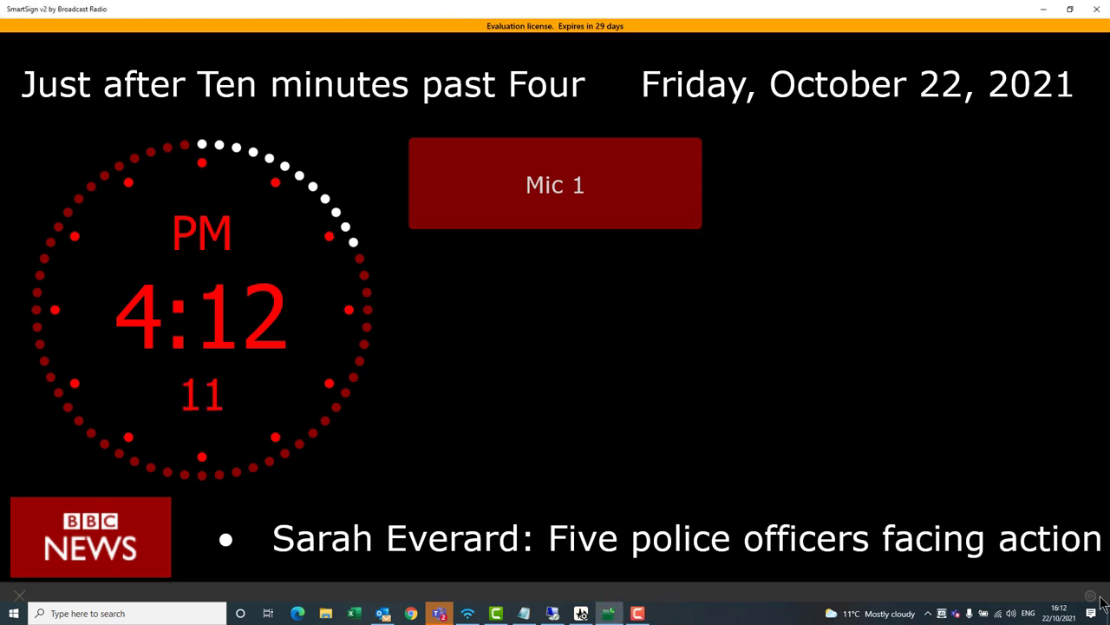
- Return to the layout editor and narrow the Smart Display tile to two columns
click(1090, 596)
click(1091, 585)
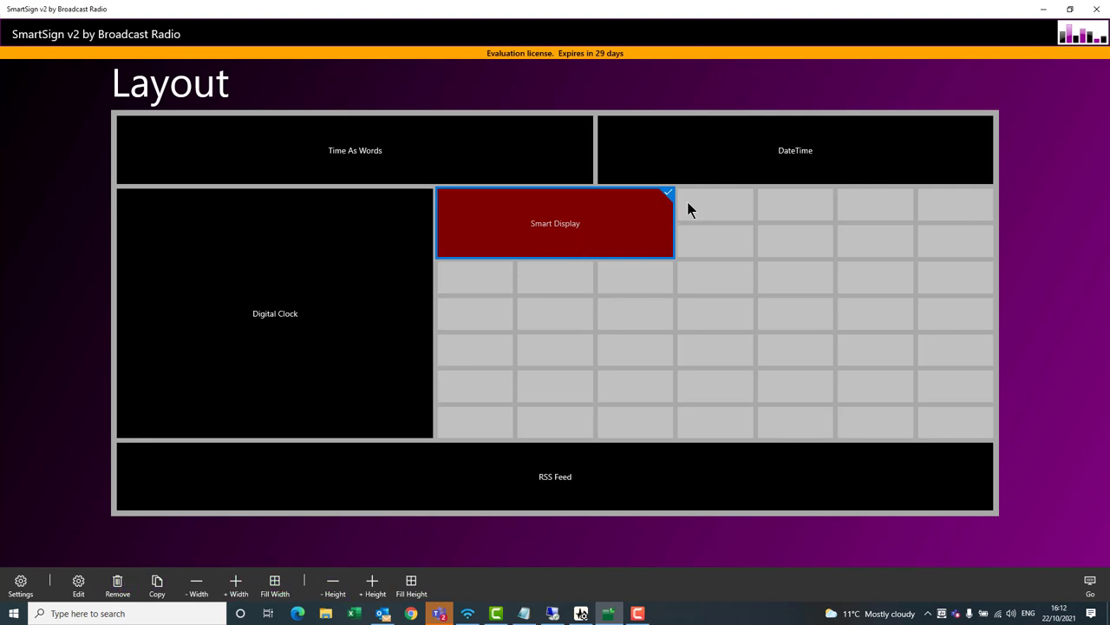
click(199, 587)
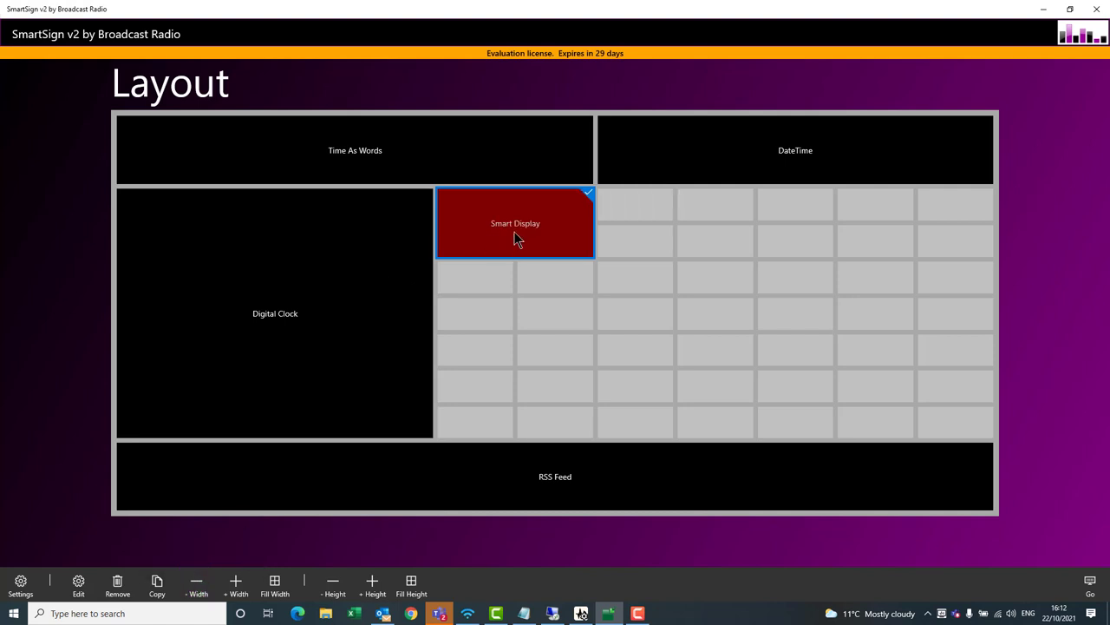
- Copy the Smart Display tile and paste two copies side by side directly after the original
click(152, 586)
click(649, 195)
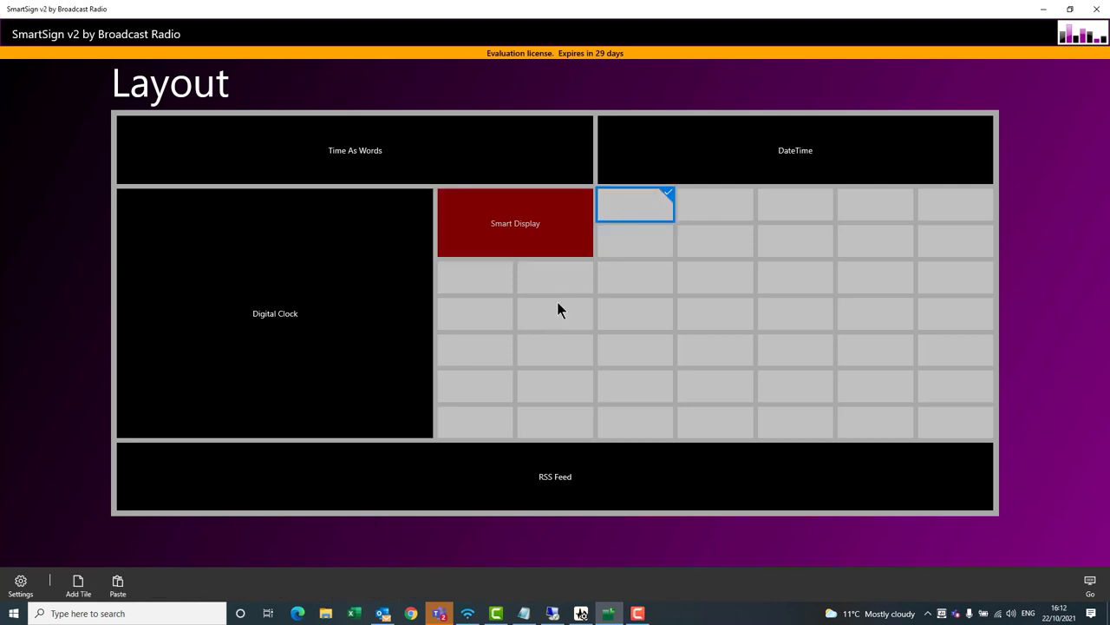
click(118, 588)
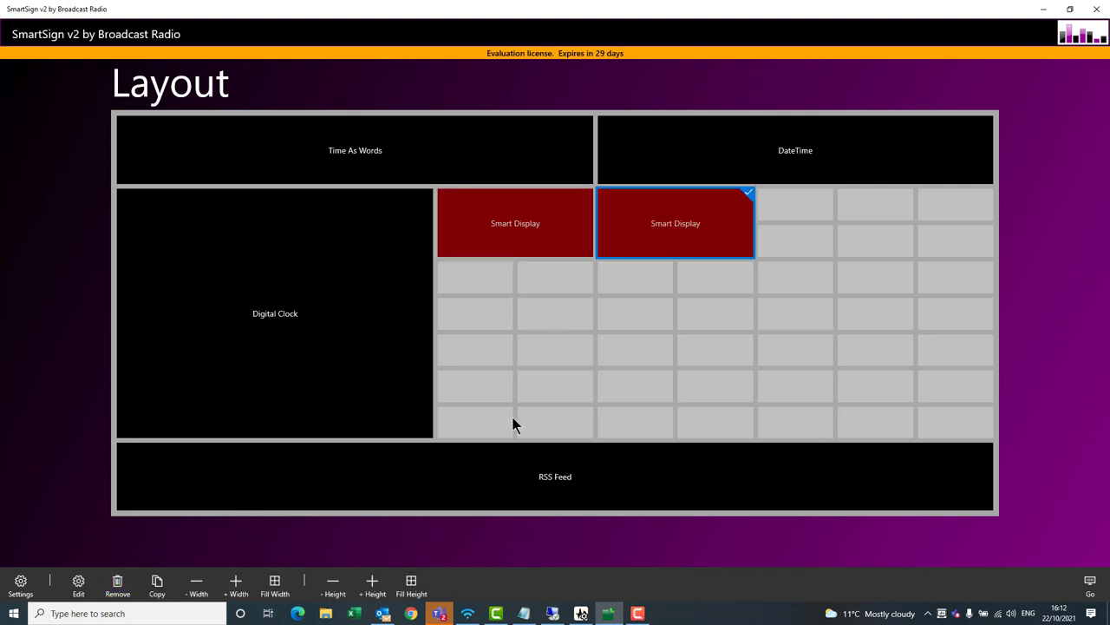
click(781, 217)
click(120, 581)
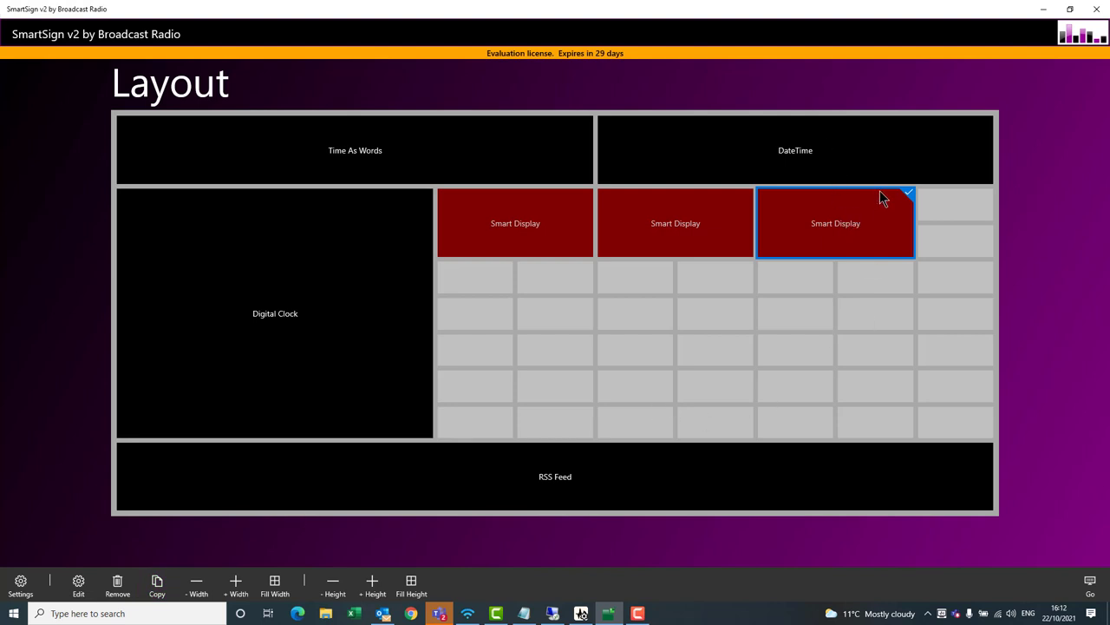
- Open the middle Smart Display tile's settings and change its text to "Mic 2"
click(687, 207)
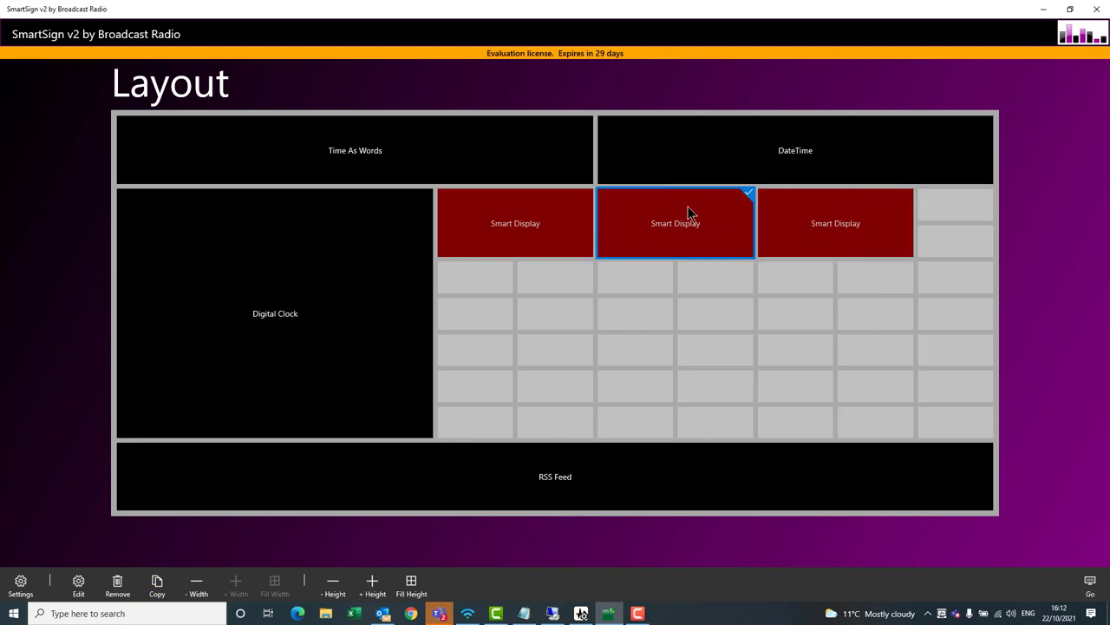
double_click(661, 213)
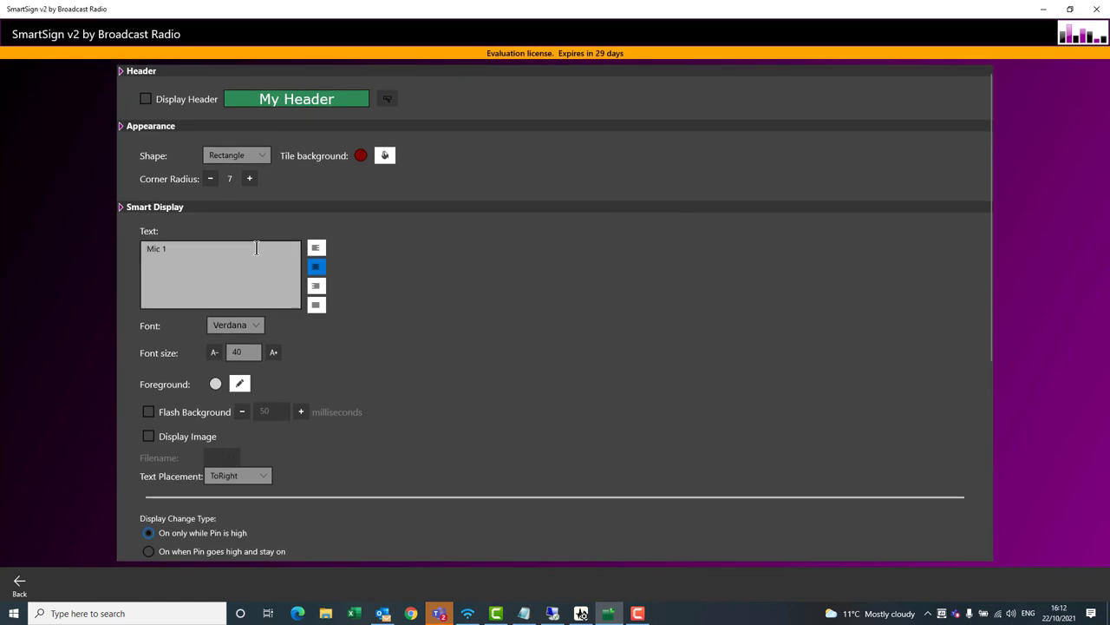
click(211, 256)
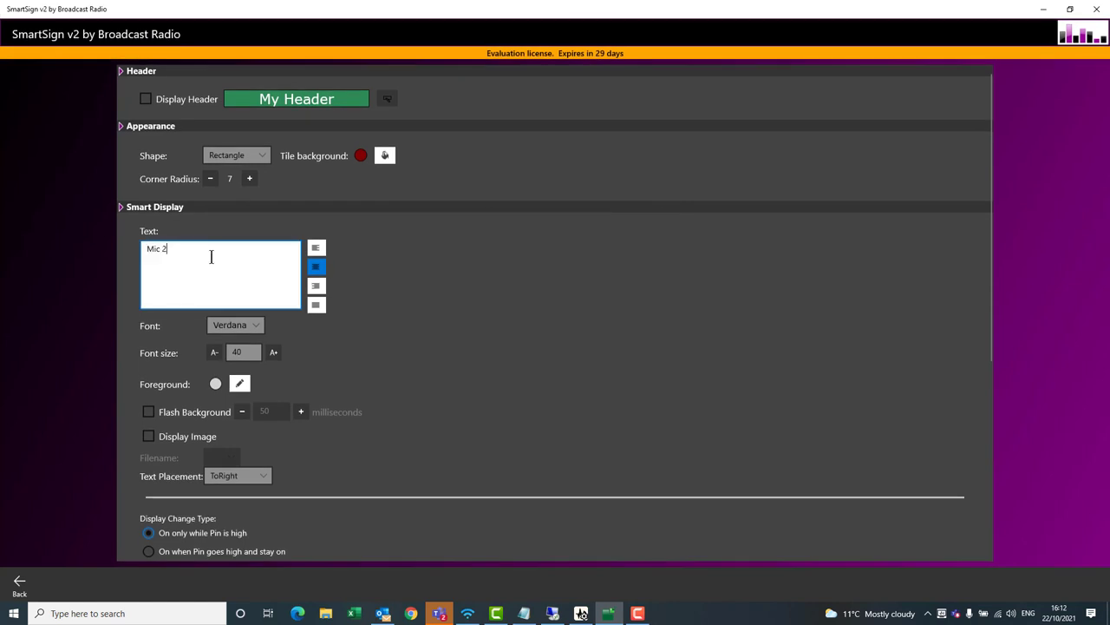
text(2)
- Set the Mic 2 tile's GPIO notification to line Mic 2 with the text "Mic 2 Live" and return to the layout
scroll(394, 352, down, 3)
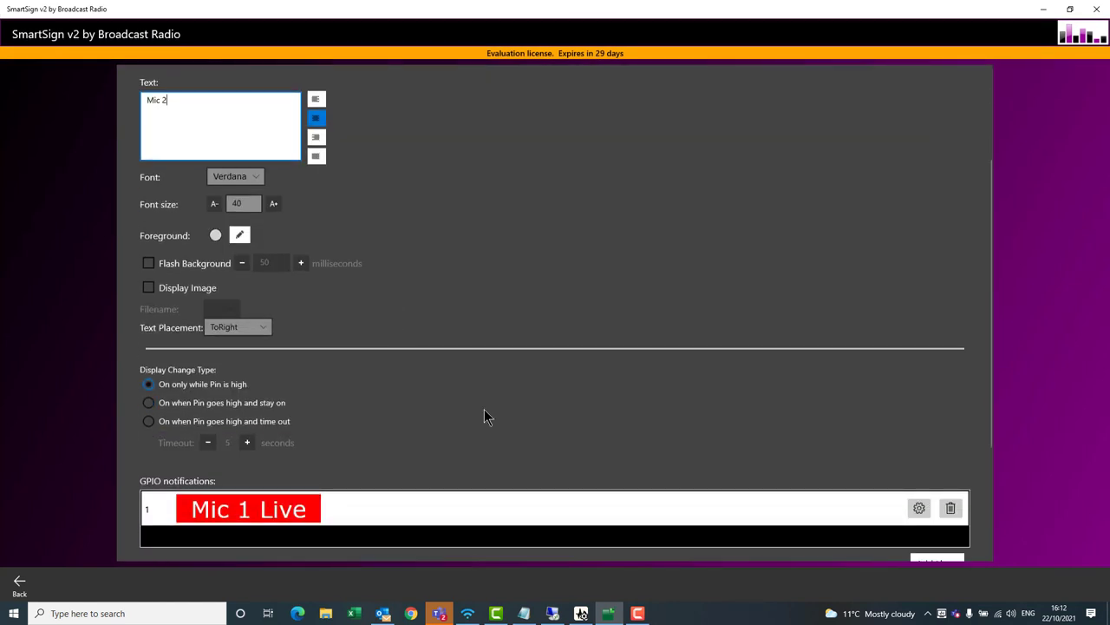
scroll(819, 324, down, 3)
click(918, 360)
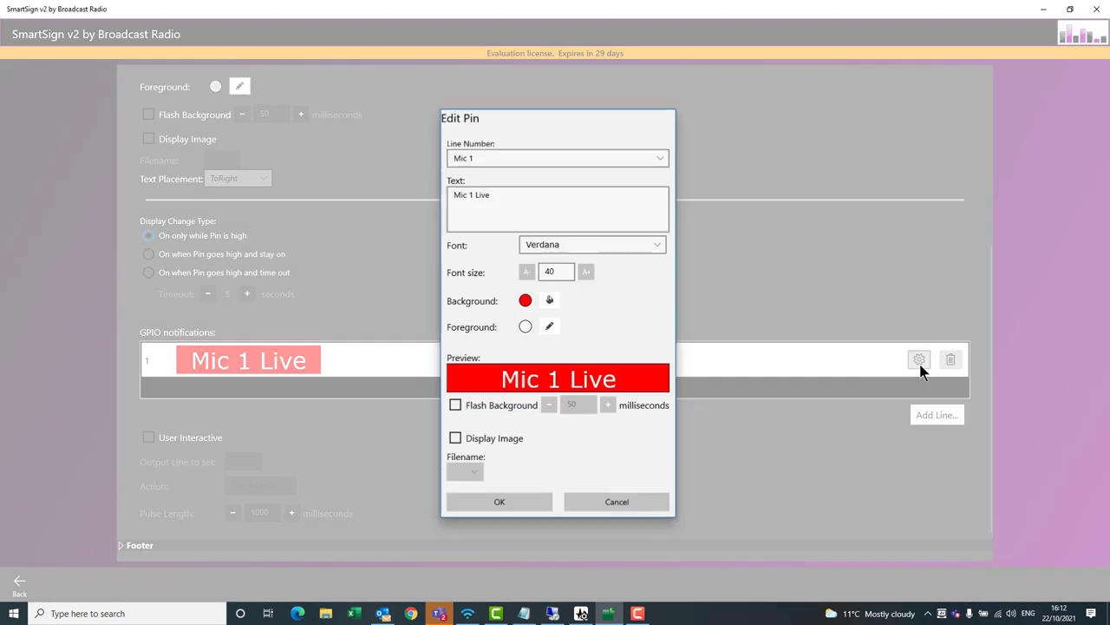
click(568, 158)
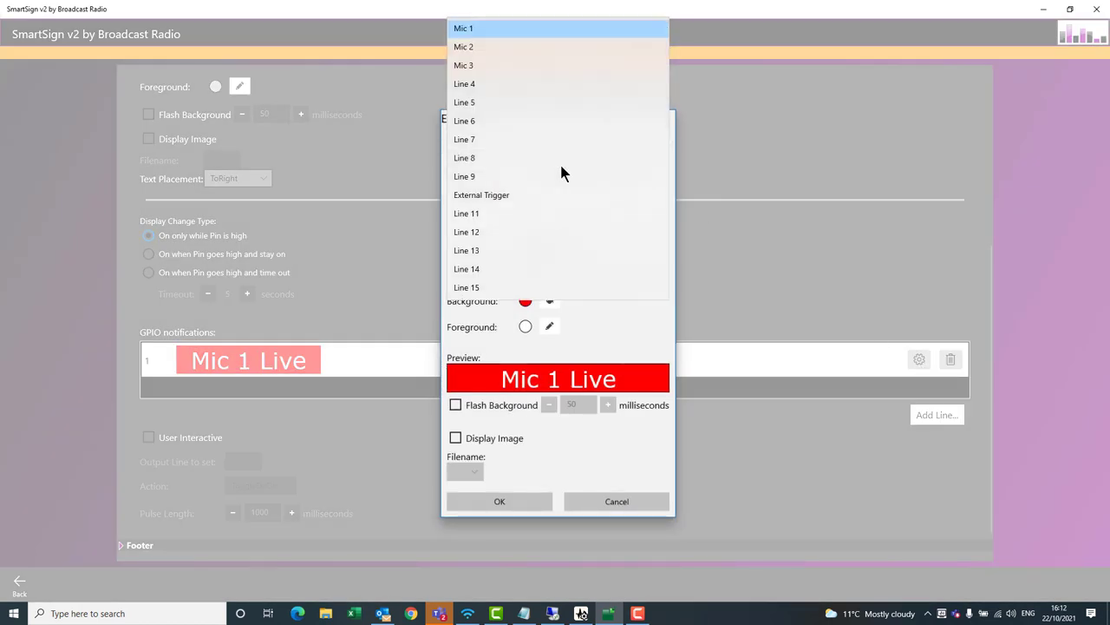
click(511, 49)
click(475, 196)
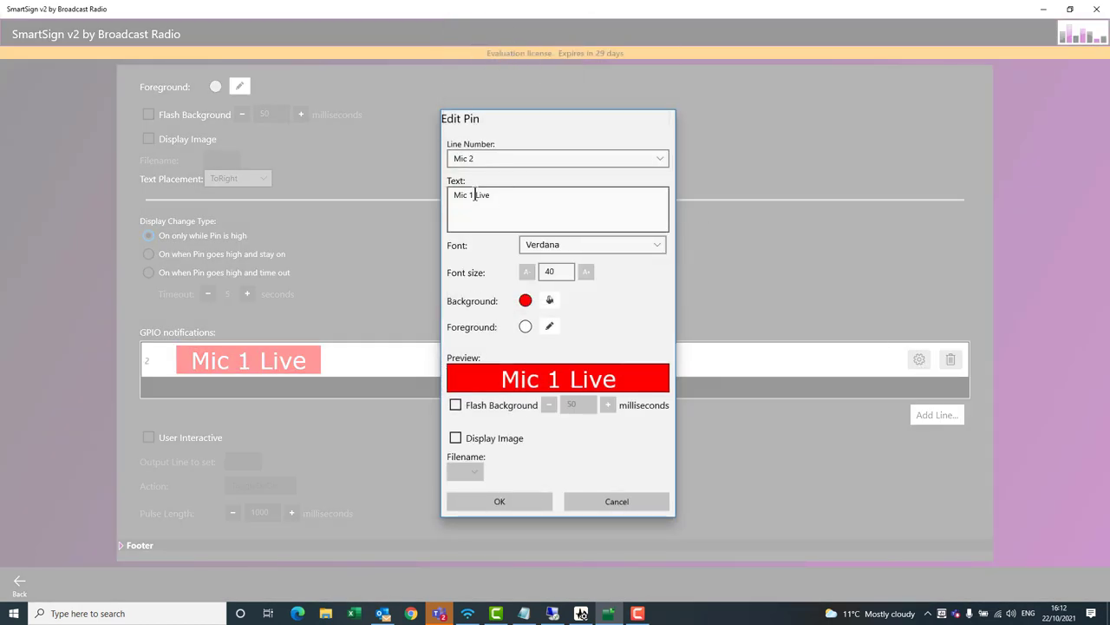
key(BackSpace)
text(2)
click(488, 504)
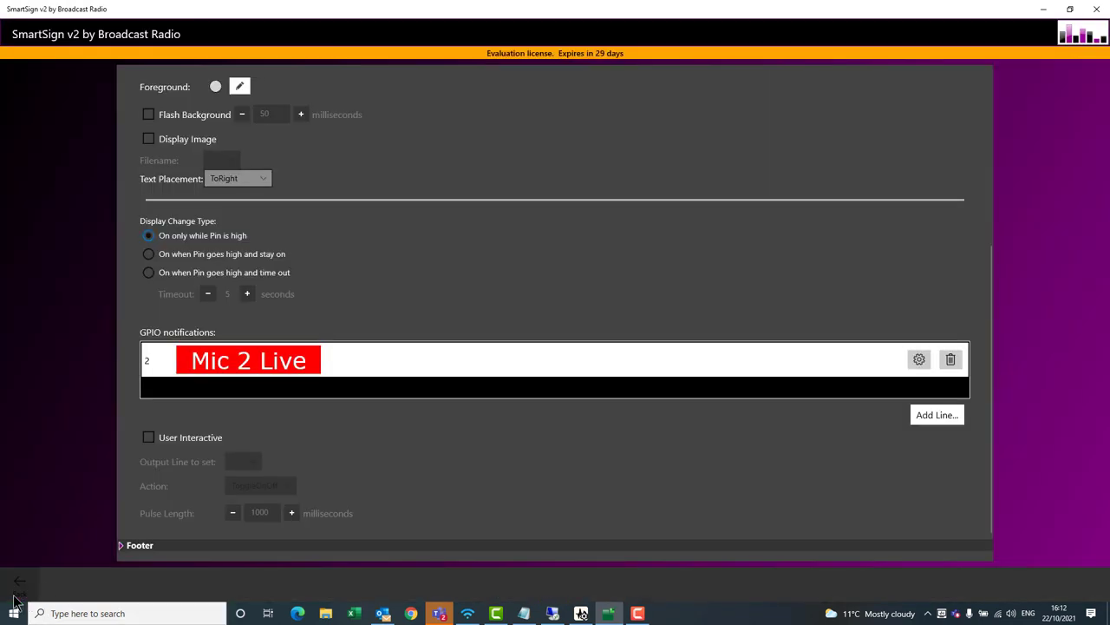
click(16, 593)
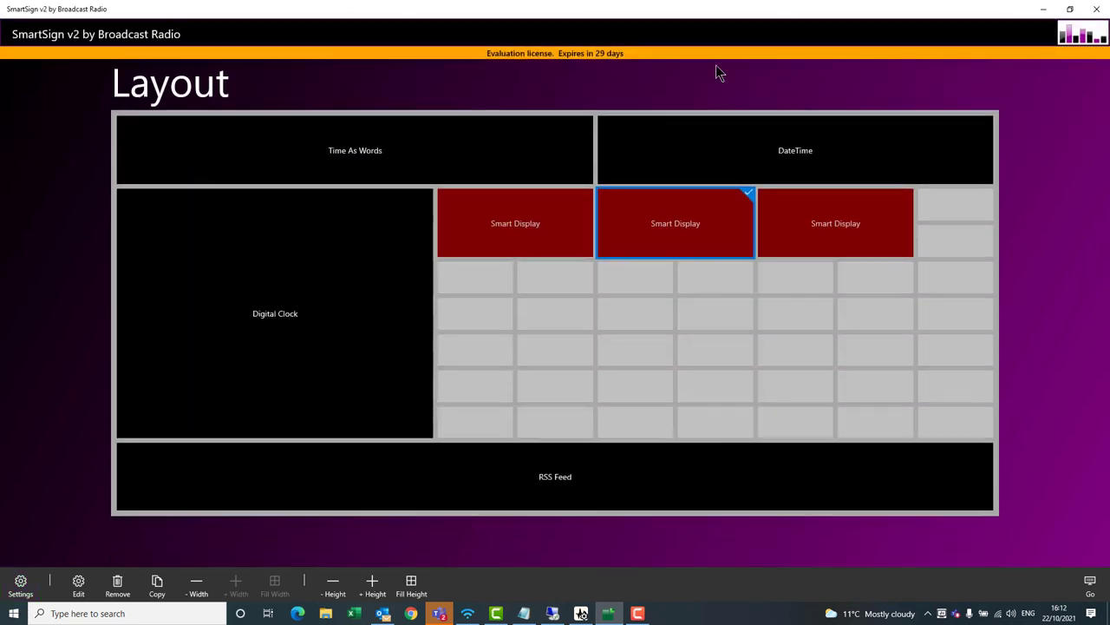
- Change the third Smart Display tile's text to "Mic 3" and its GPIO notification to line Mic 3 with the text "Mic 3 Live"
double_click(800, 249)
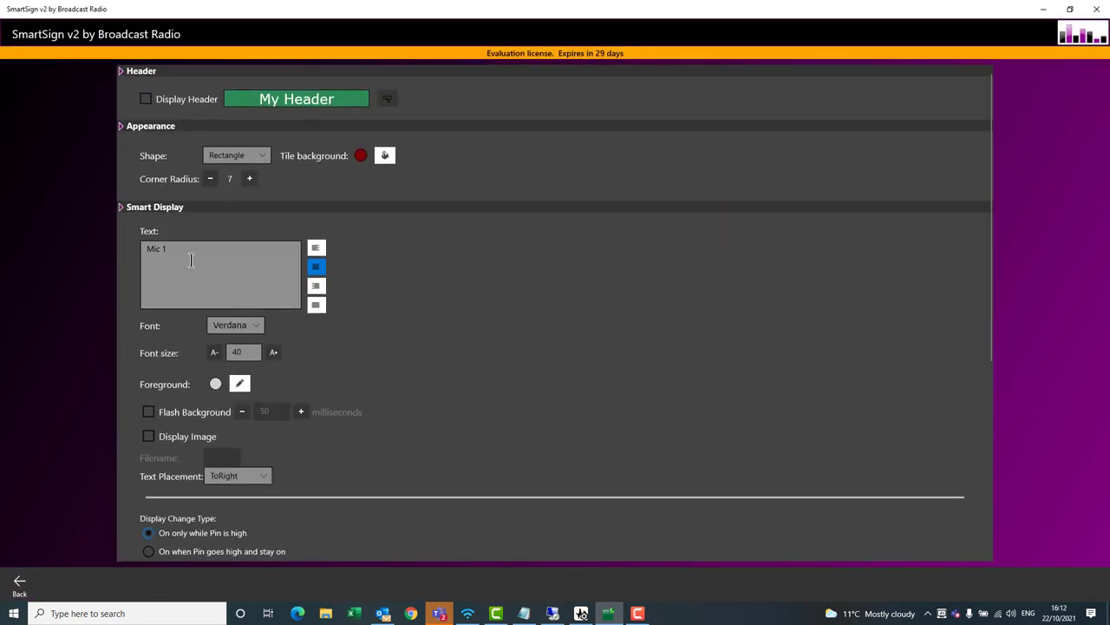
key(BackSpace)
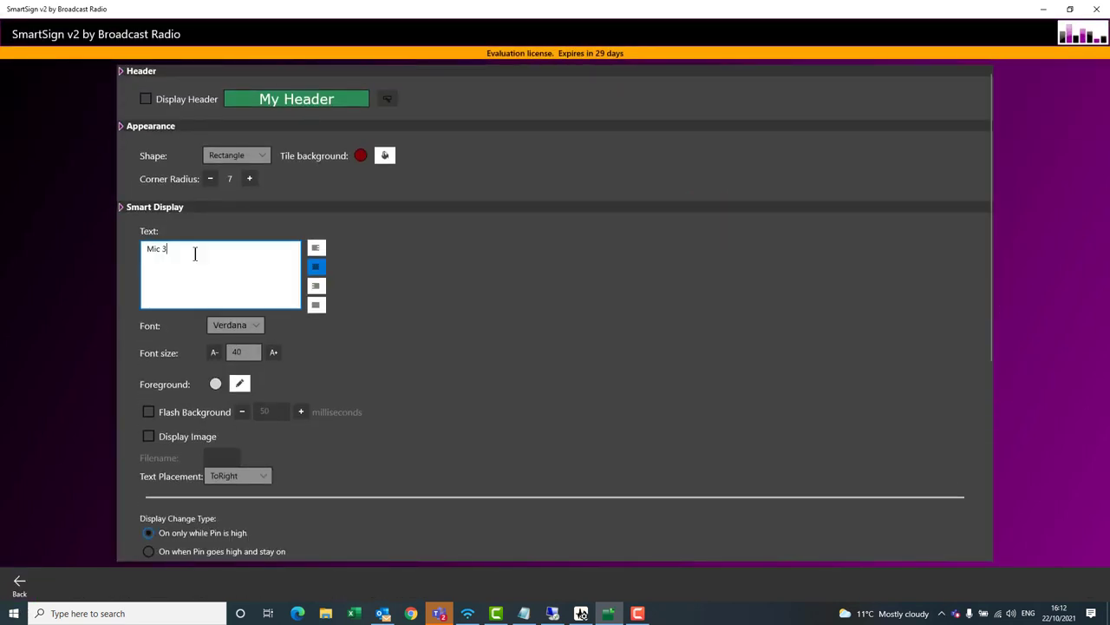
scroll(420, 319, down, 5)
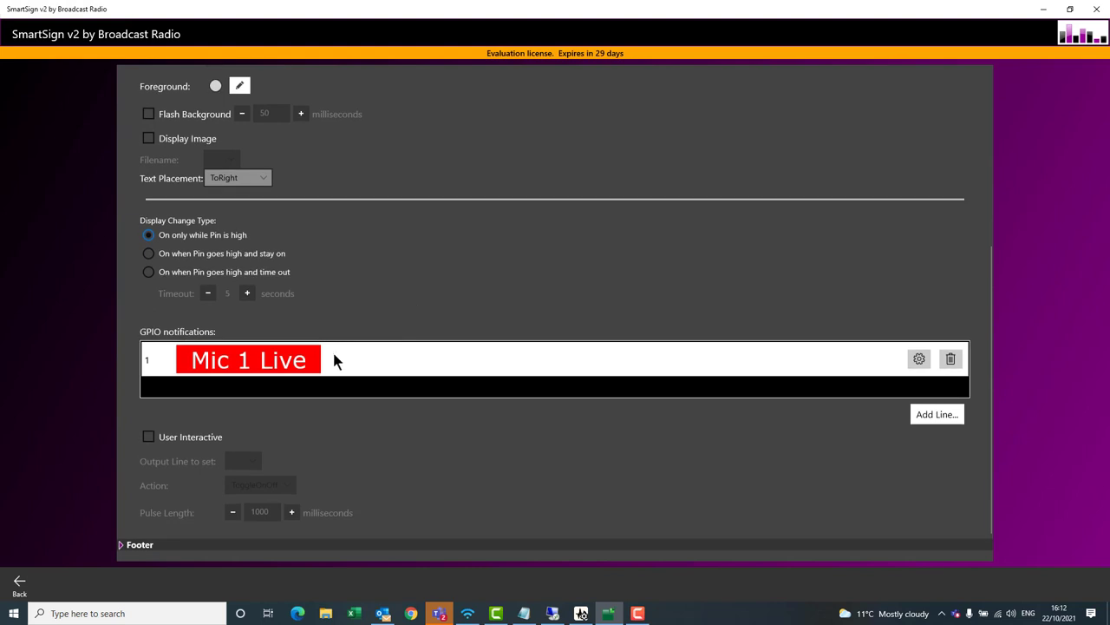
click(920, 358)
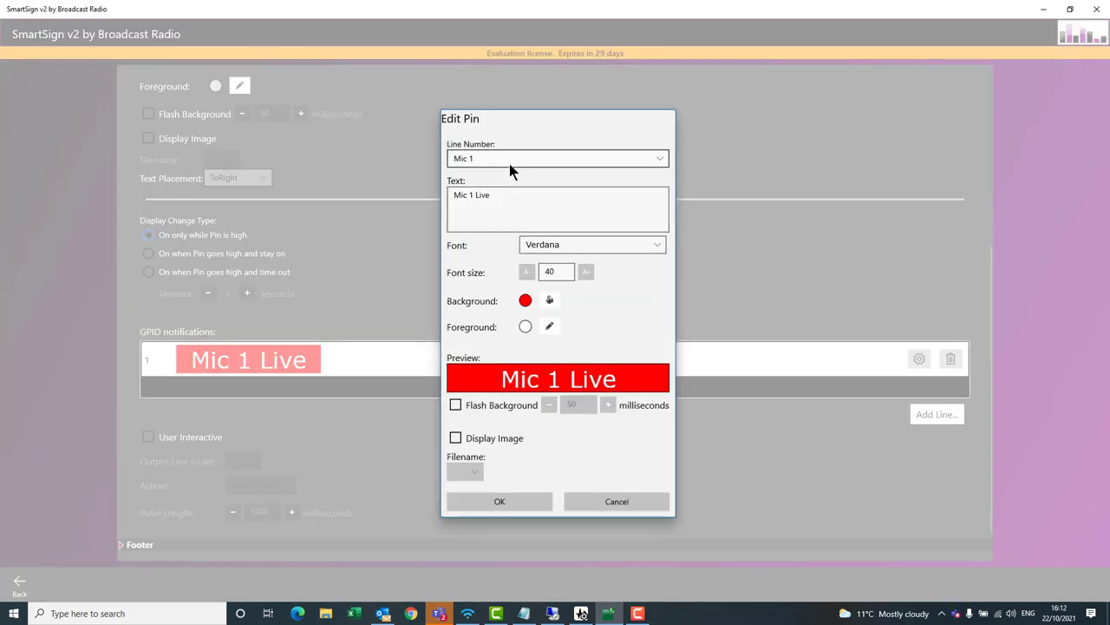
click(496, 166)
click(483, 68)
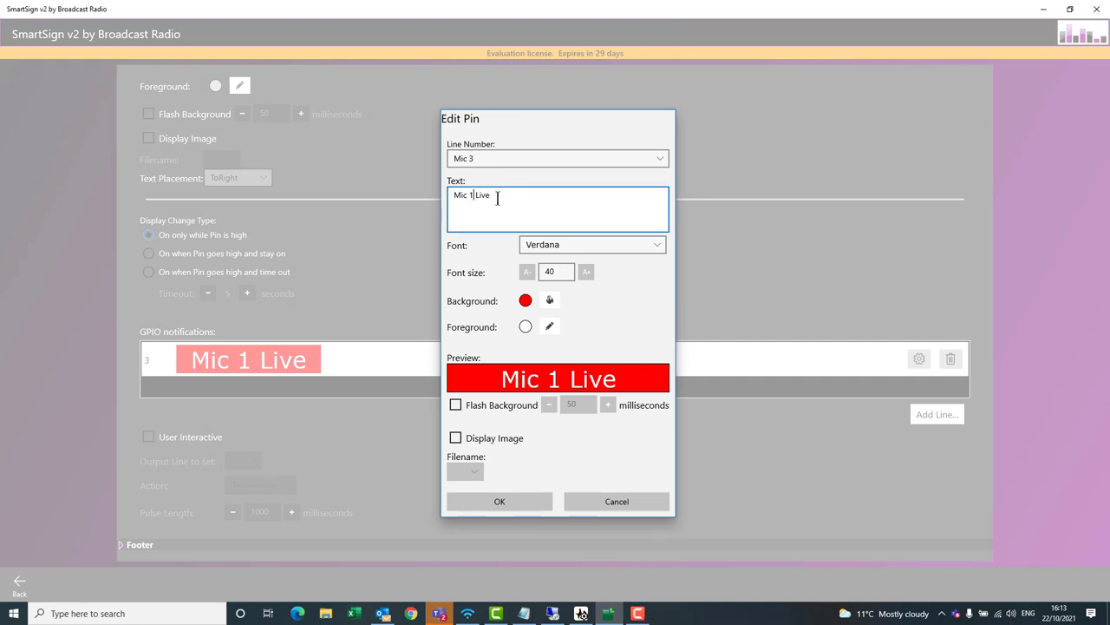
key(BackSpace)
text(3)
click(521, 501)
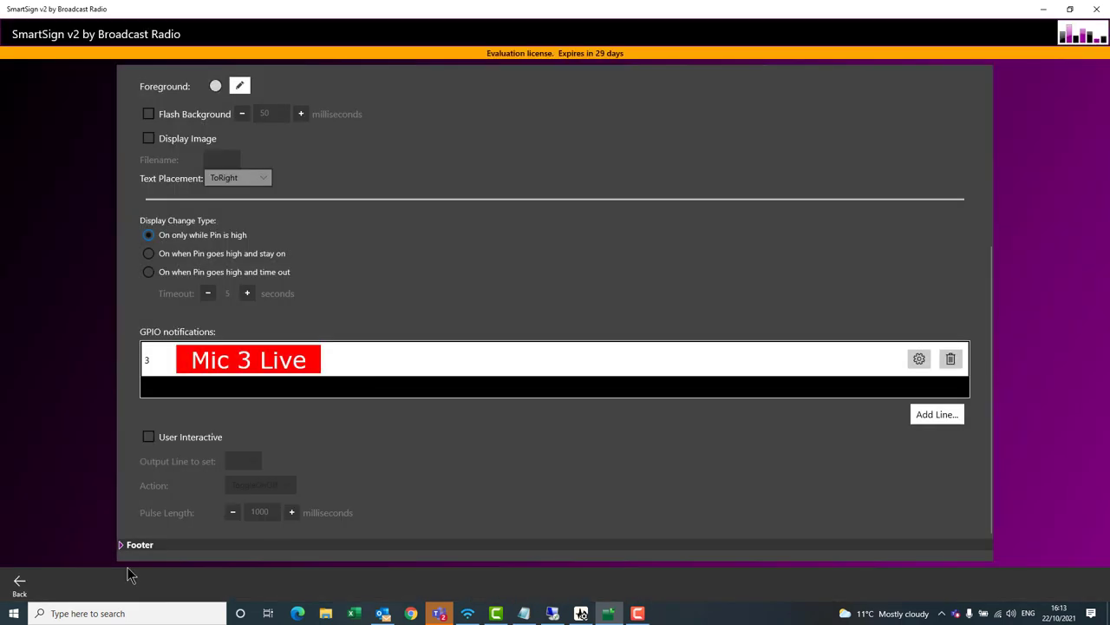
click(24, 584)
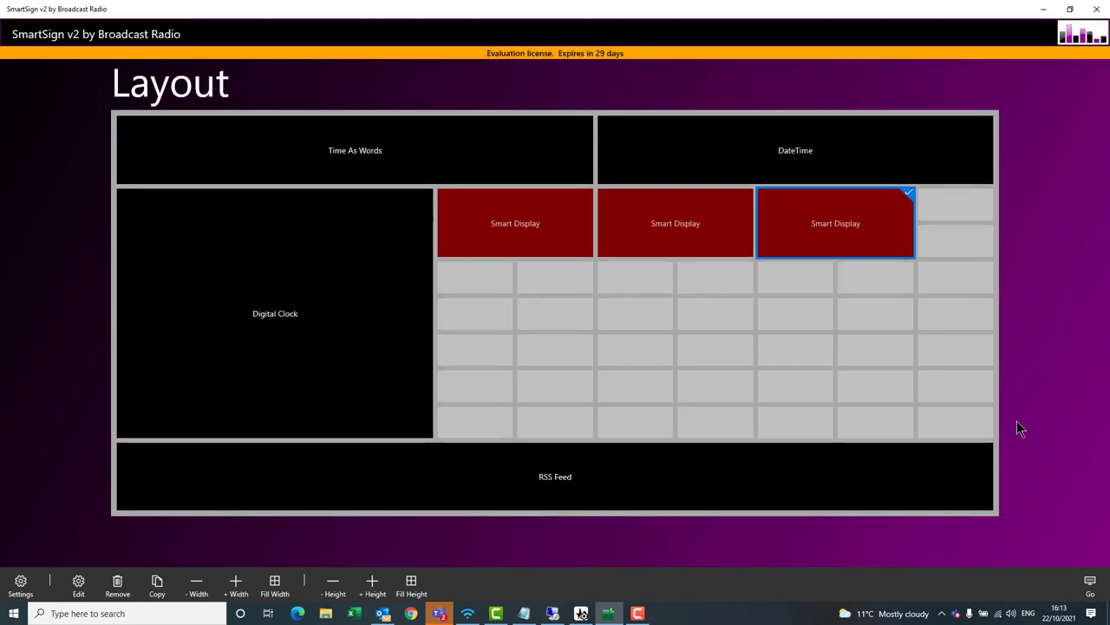
- Run the layout and open the Hardware Service Monitor, placing its window clear of the three microphone tiles
click(1091, 595)
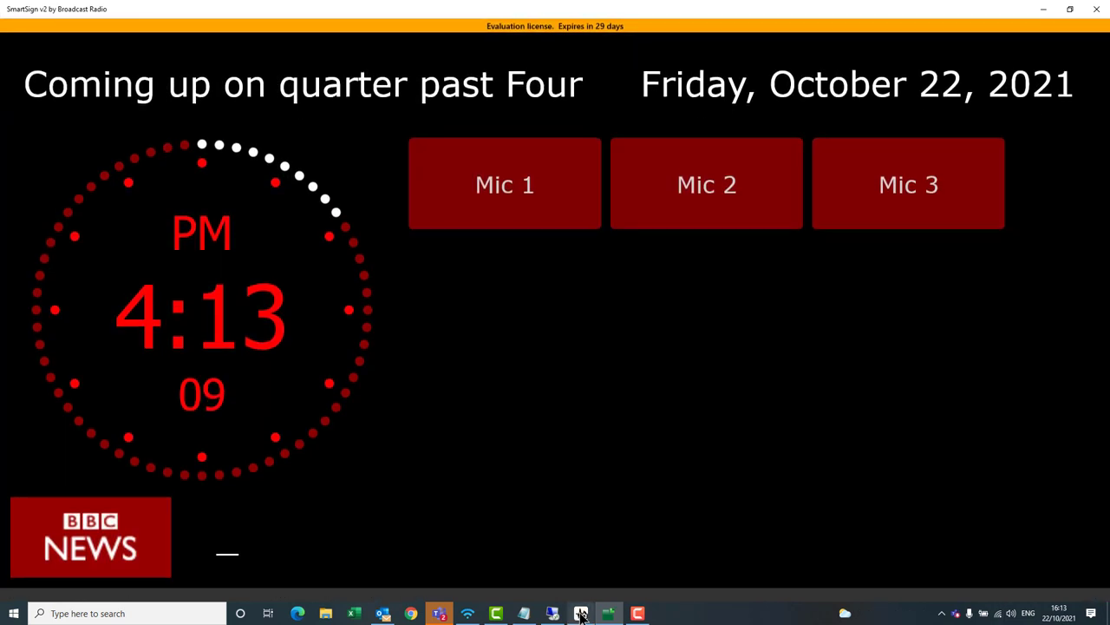
click(581, 613)
click(581, 614)
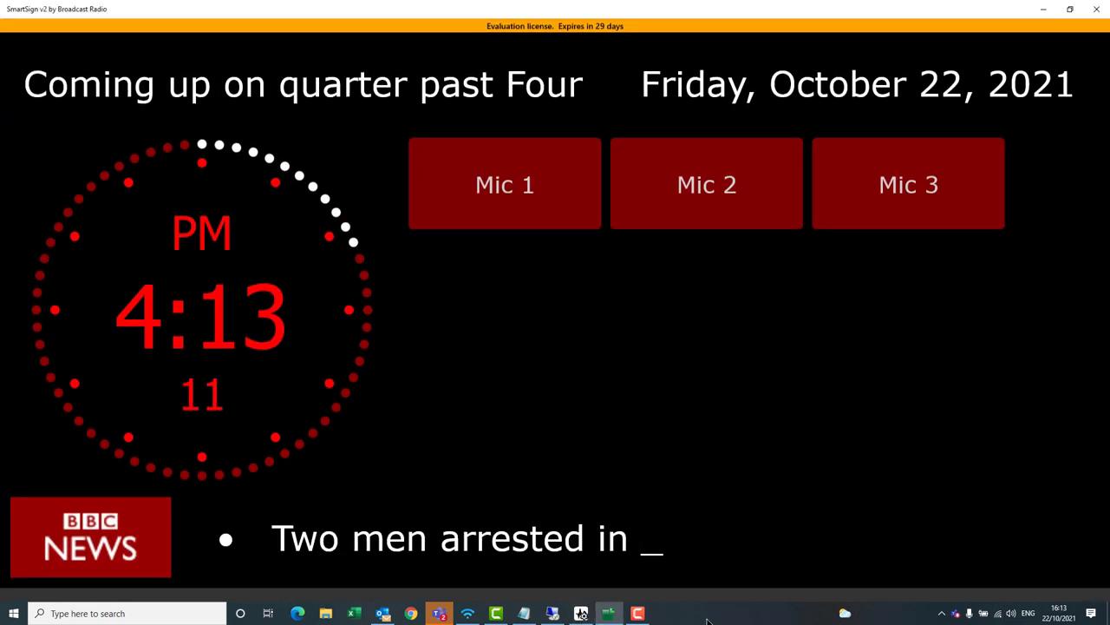
click(943, 613)
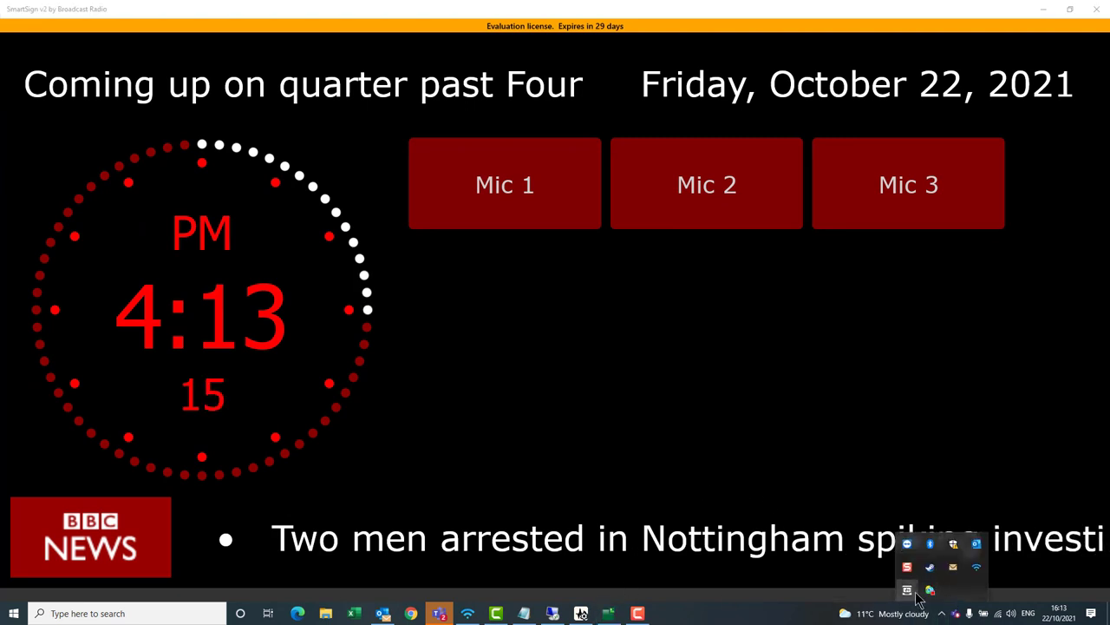
click(911, 592)
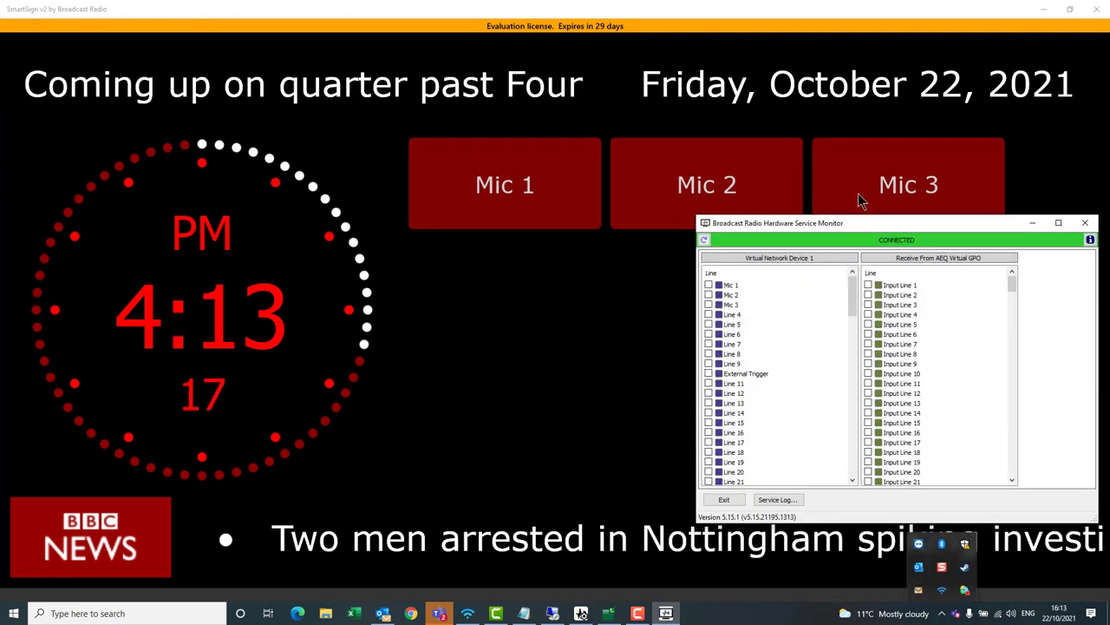
drag(857, 224, 772, 310)
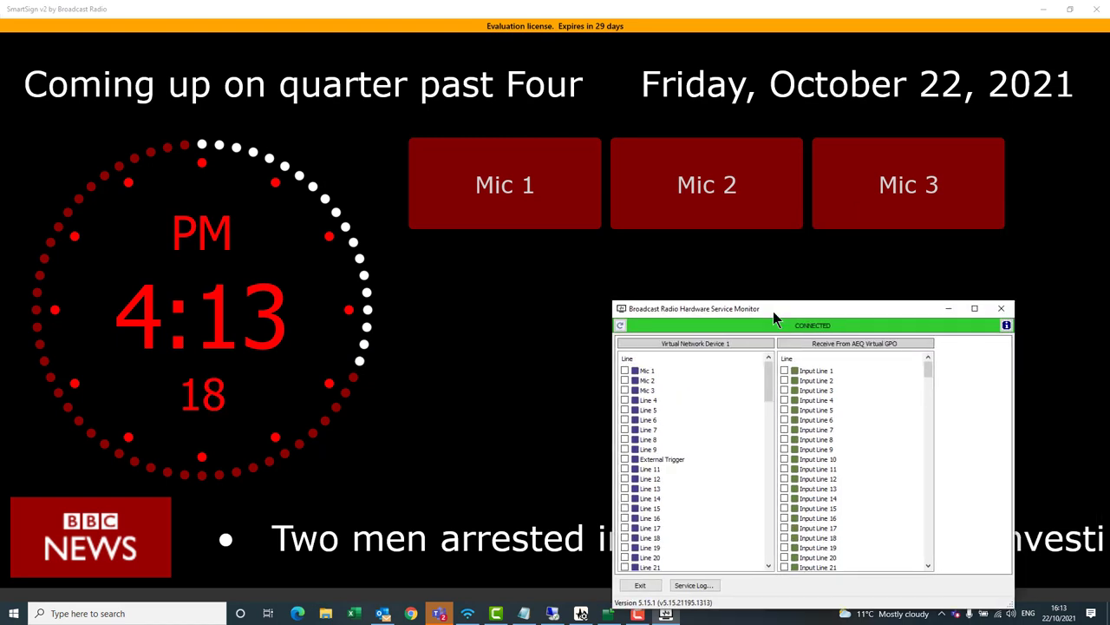
- Switch the Mic 1, Mic 2 and Mic 3 lines on and off one at a time, finishing with Mic 1 again, to test the tiles
click(623, 373)
click(624, 373)
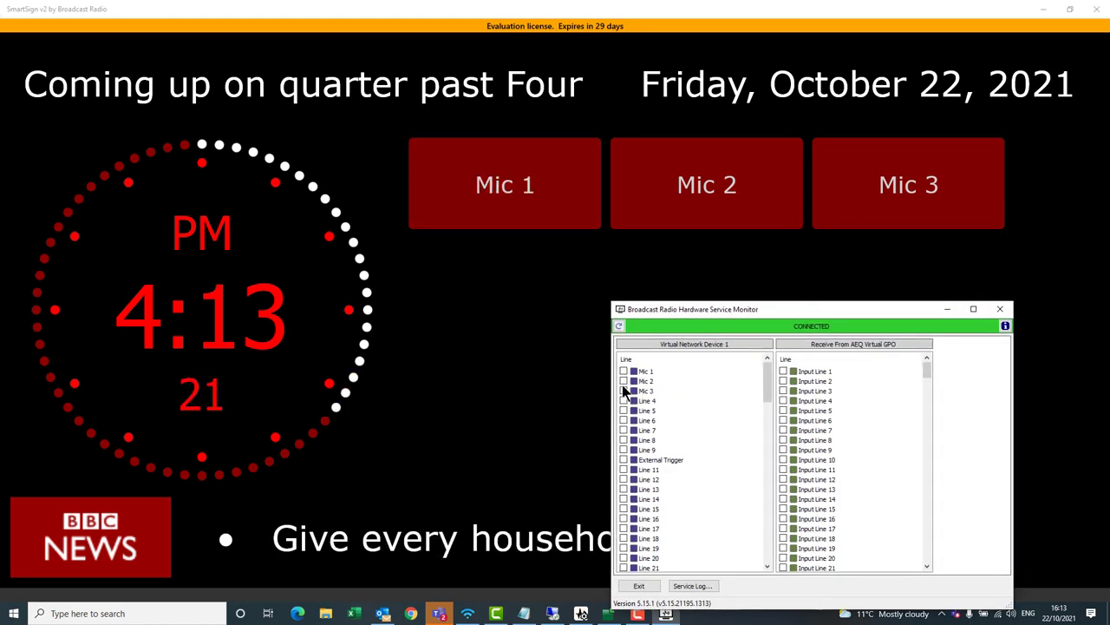
click(624, 382)
click(624, 382)
click(623, 390)
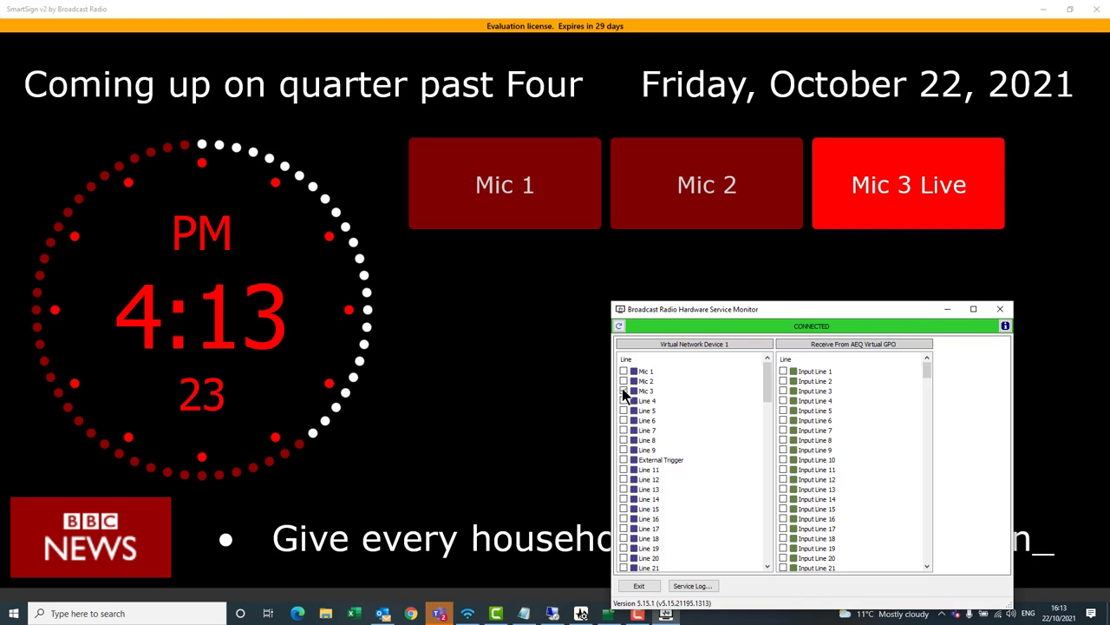
click(622, 391)
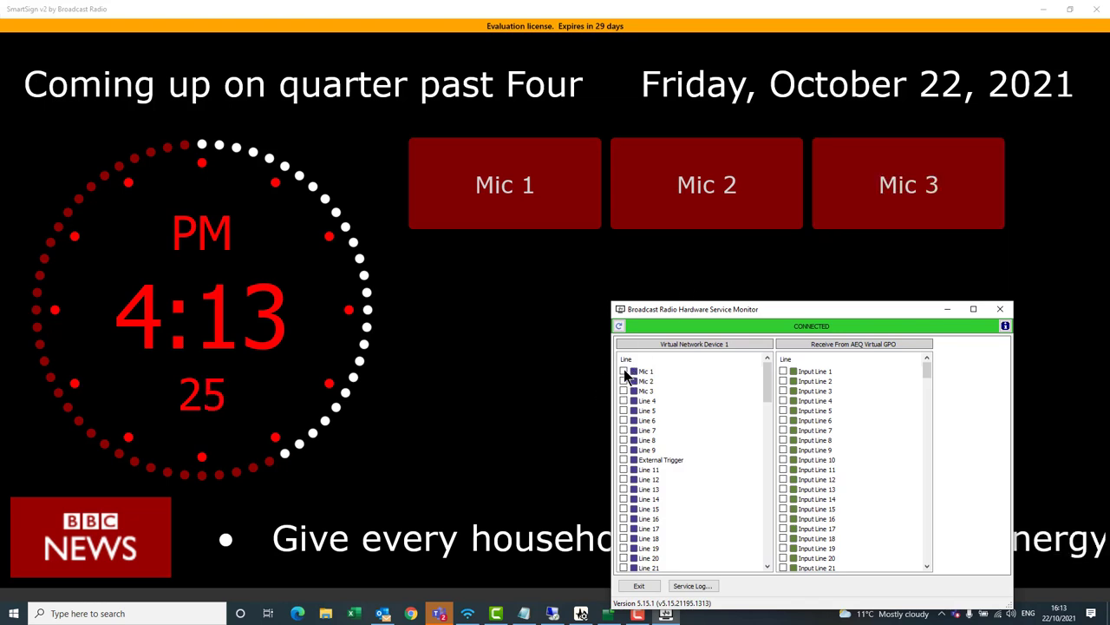
click(623, 371)
click(623, 372)
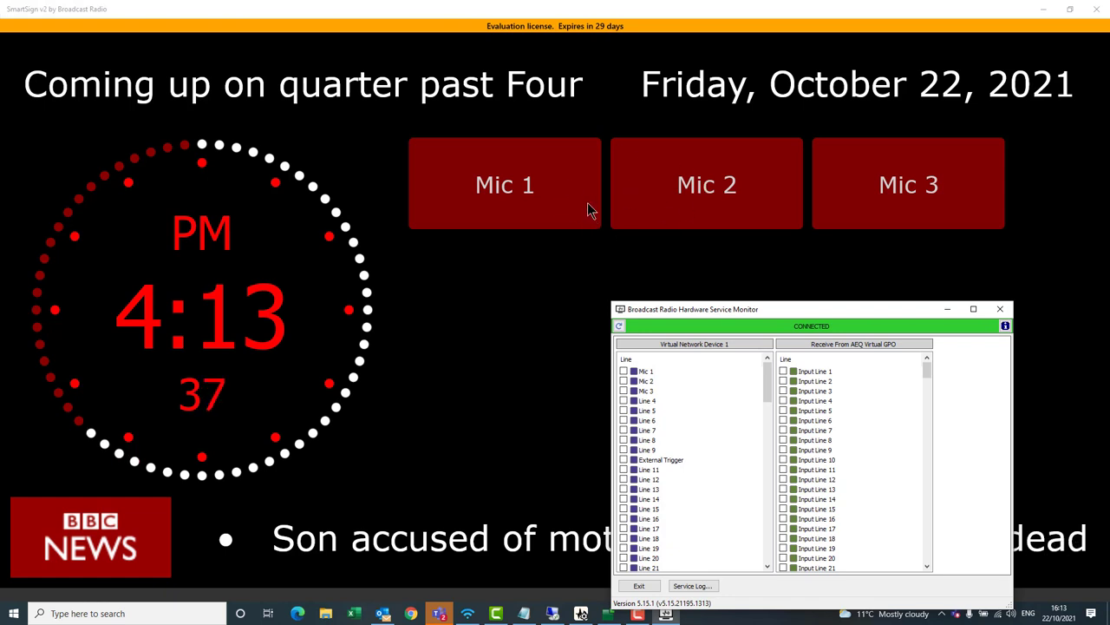
- Switch on Mic 1, Mic 2 and Mic 3 together, switch all three off again, and close the Hardware Service Monitor
click(625, 371)
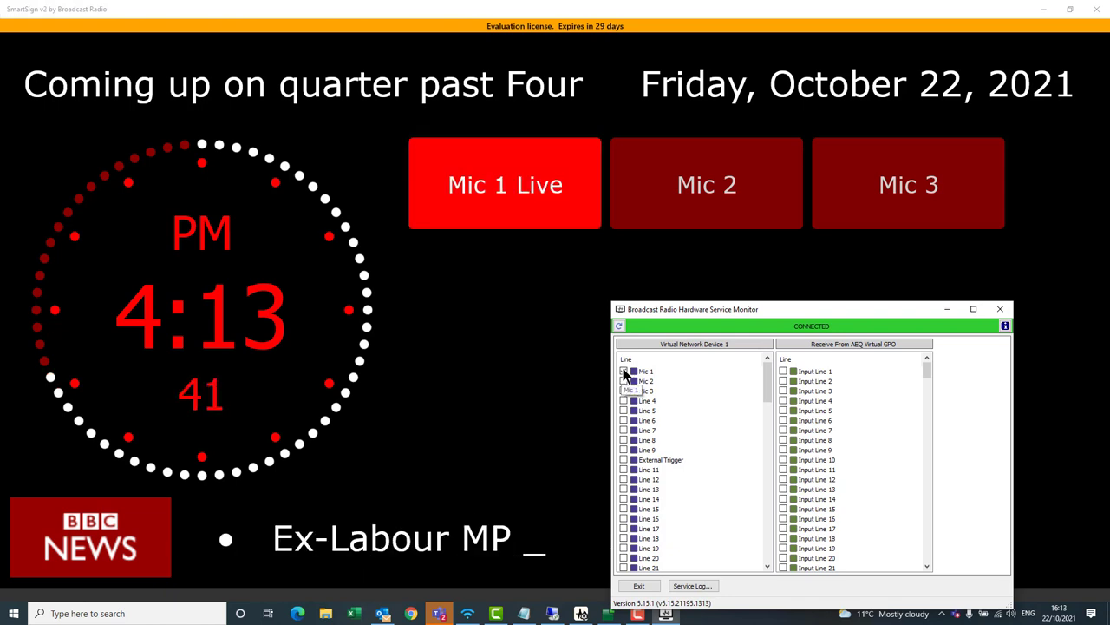
click(624, 382)
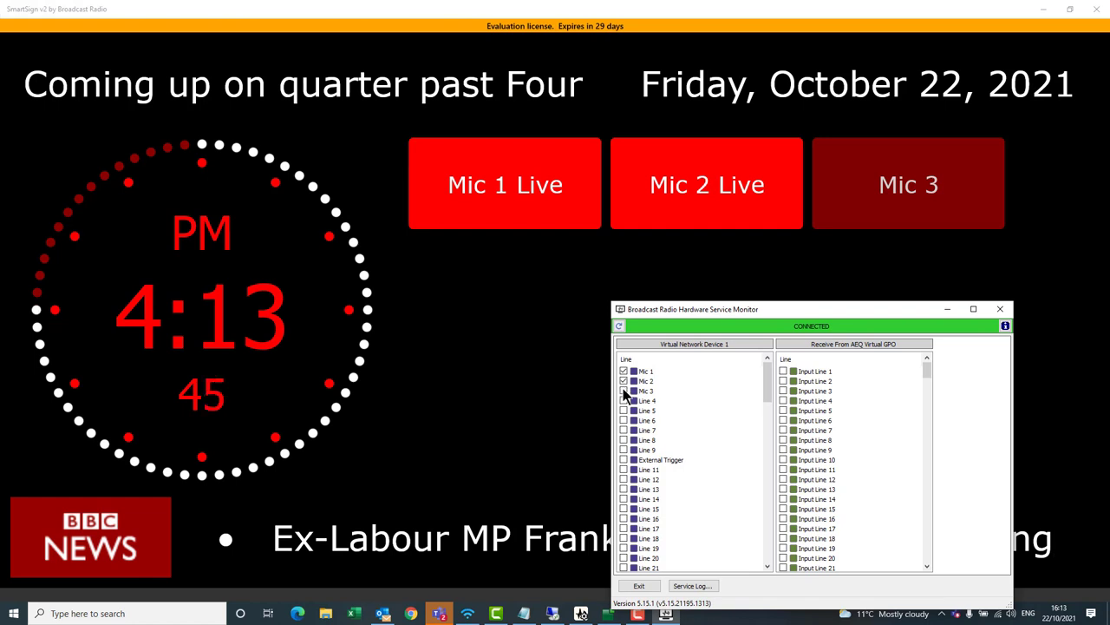
click(625, 392)
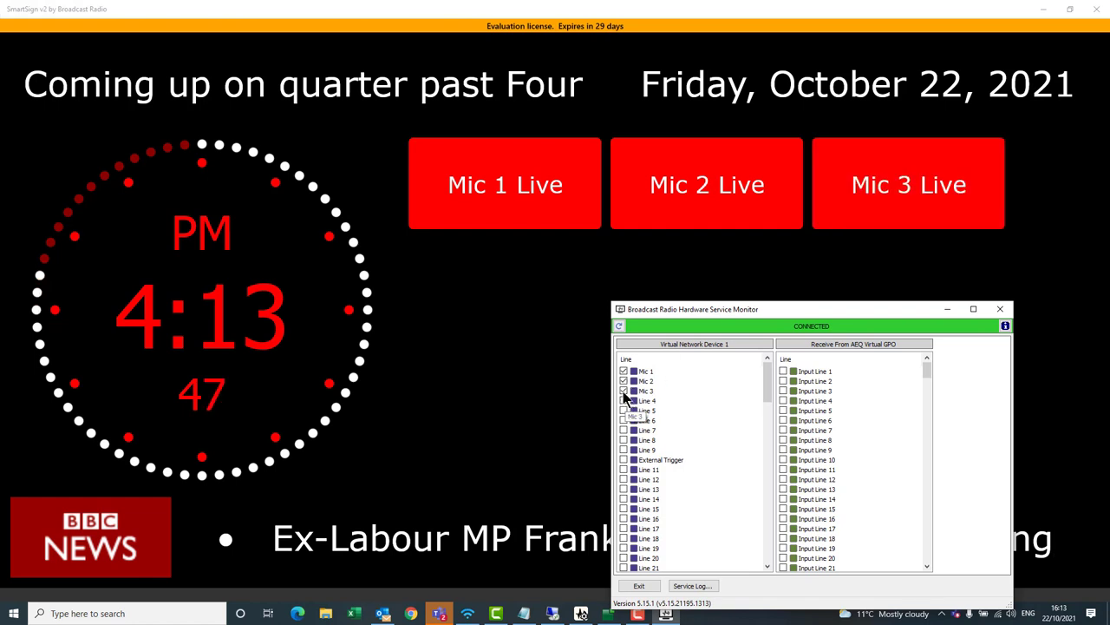
click(624, 392)
click(625, 382)
click(624, 371)
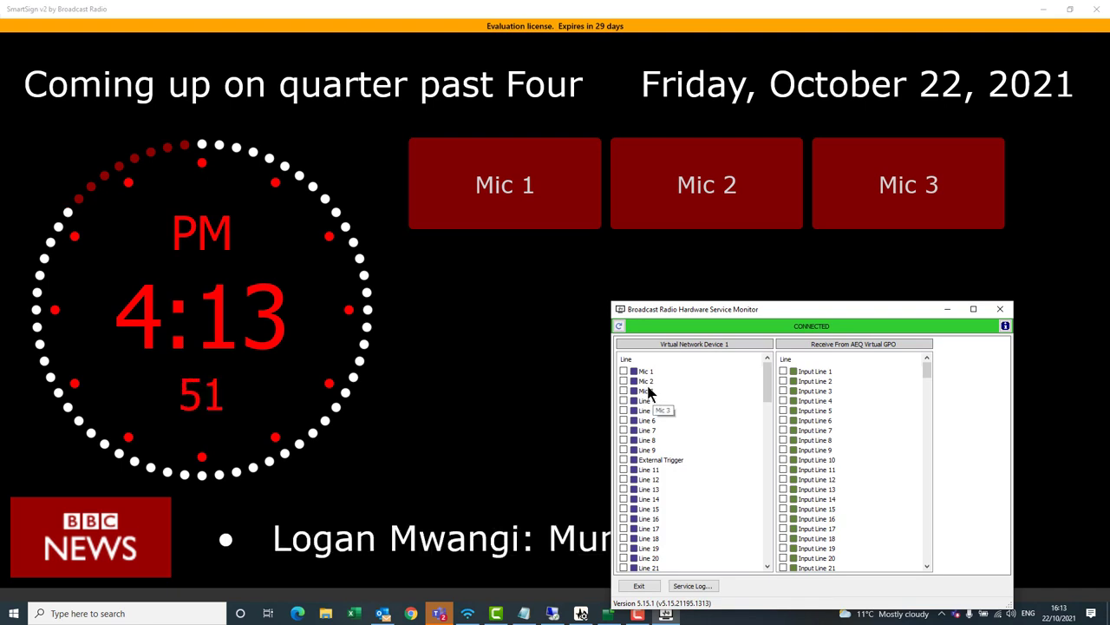
click(1001, 309)
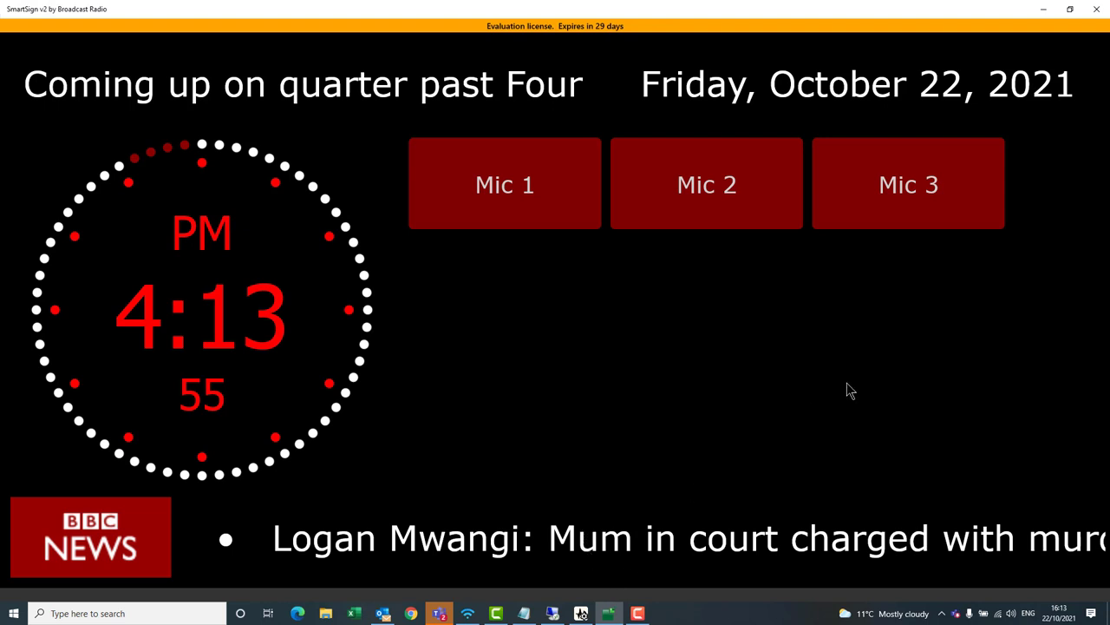
- Return to the layout editor and move the three Smart Display tiles one column to the right
mouse_move(1086, 594)
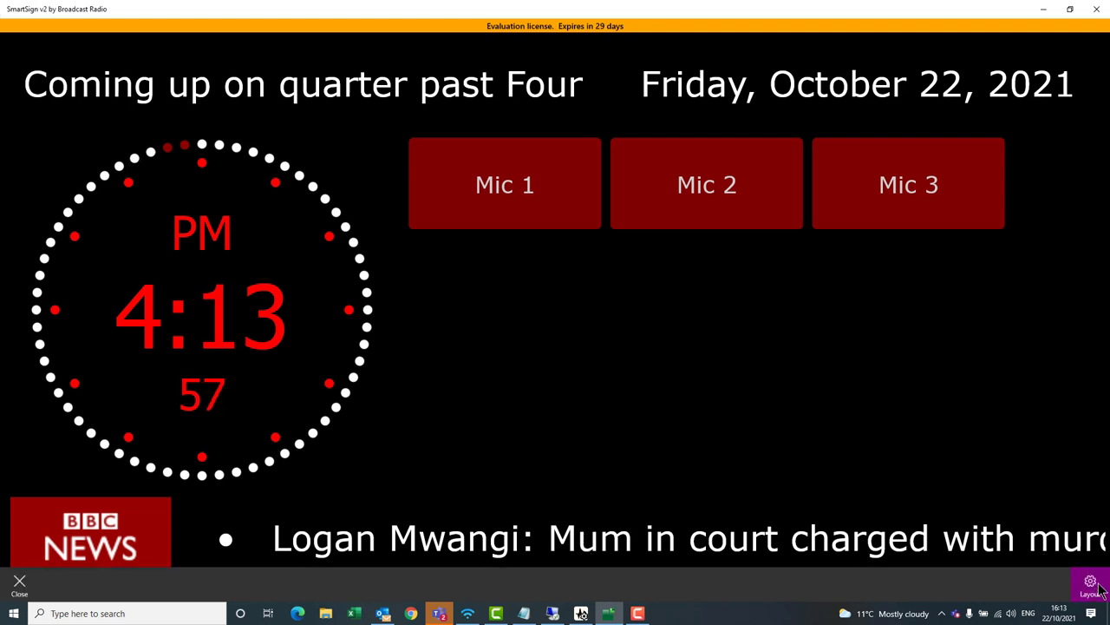
click(1090, 590)
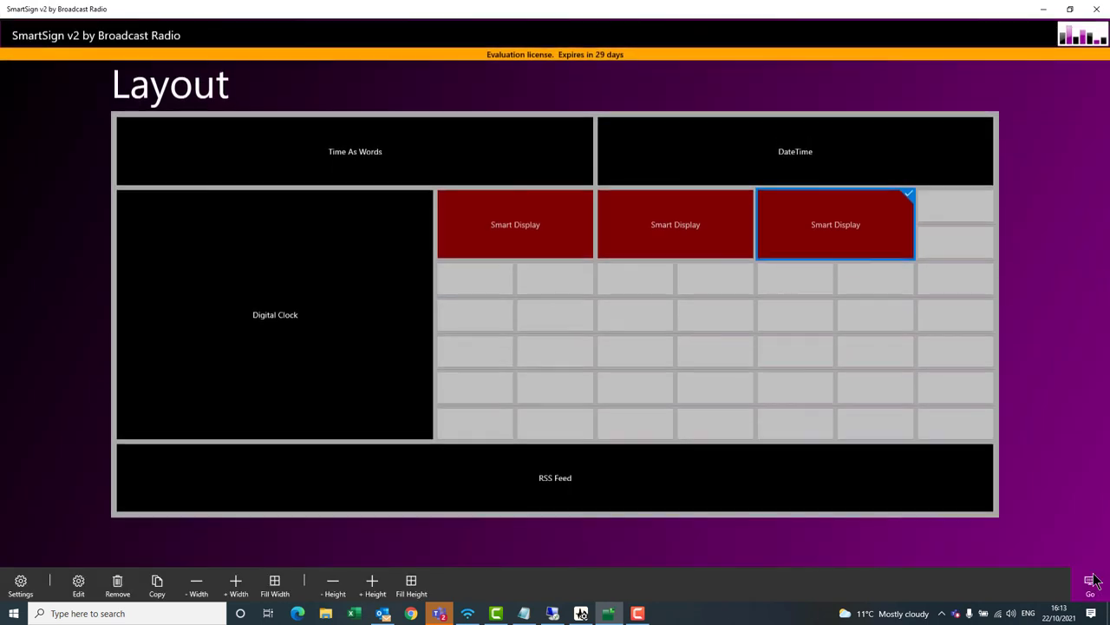
drag(846, 223, 915, 220)
drag(719, 220, 764, 221)
drag(552, 223, 607, 243)
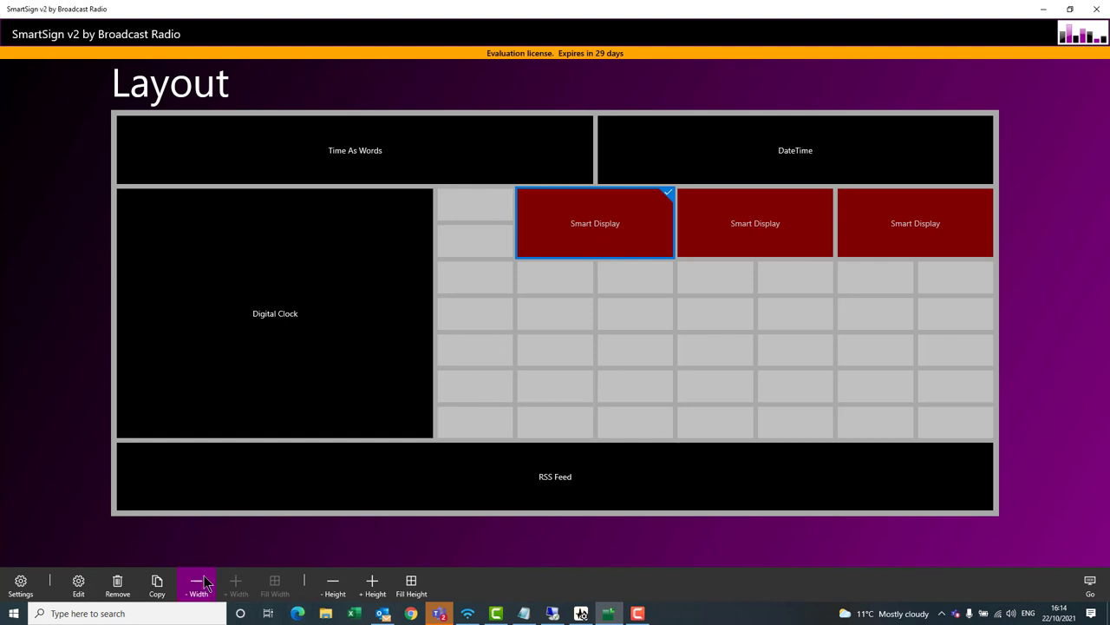
- Add a YouTube tile in the empty cell directly below the left edge of the first Smart Display tile
click(571, 283)
double_click(546, 278)
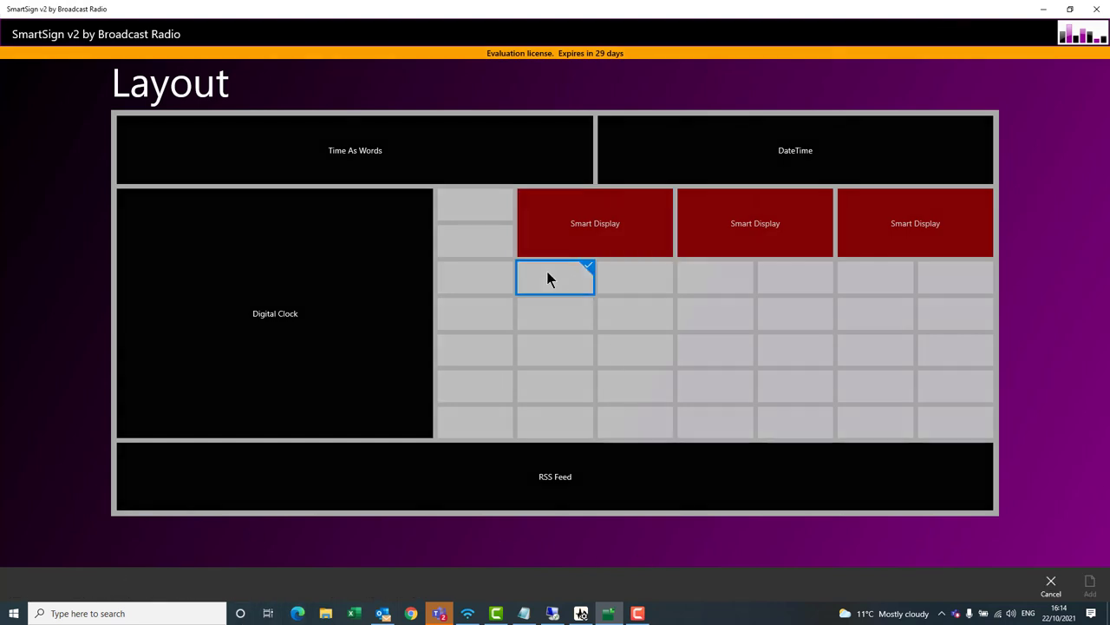
scroll(516, 266, down, 5)
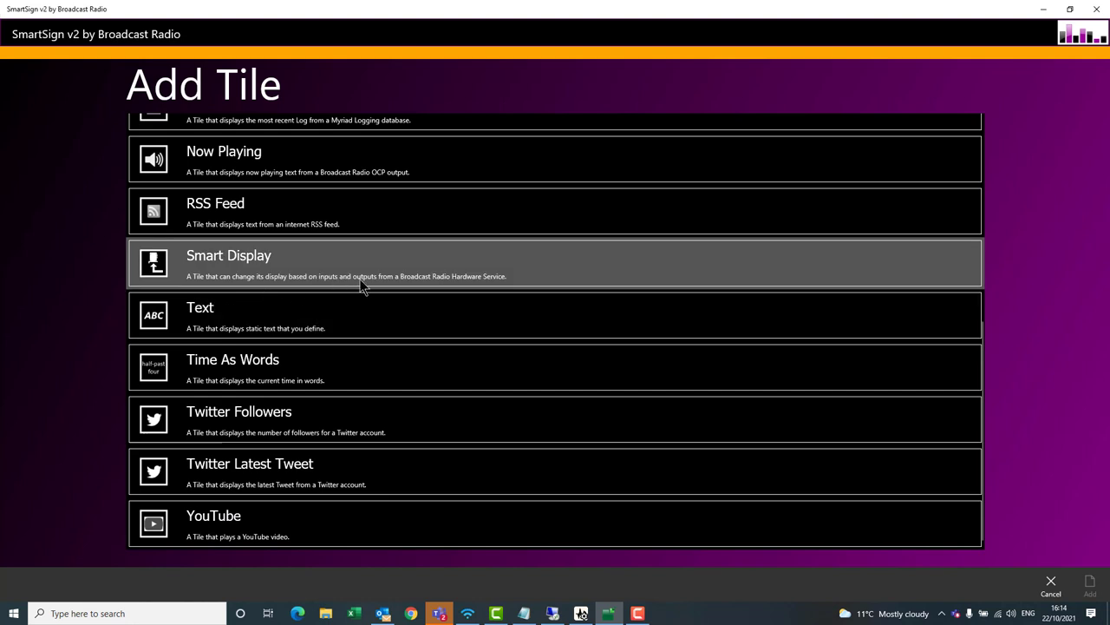
double_click(300, 525)
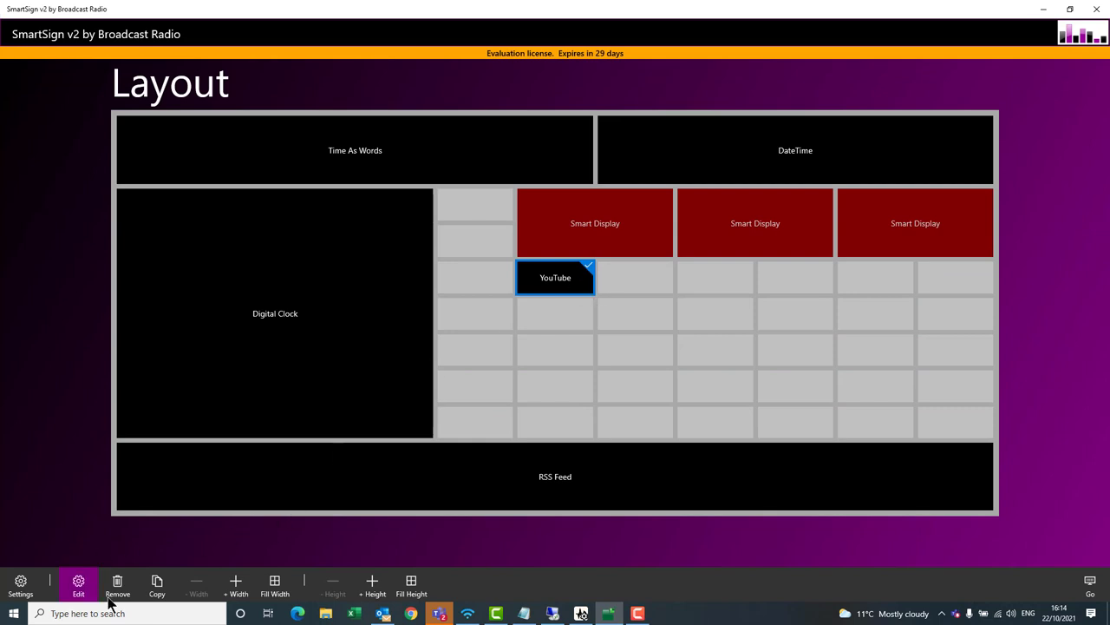
- Enlarge the YouTube tile to six columns wide and four rows high beneath the Smart Display tiles
click(237, 584)
click(240, 584)
click(242, 586)
click(243, 584)
click(244, 584)
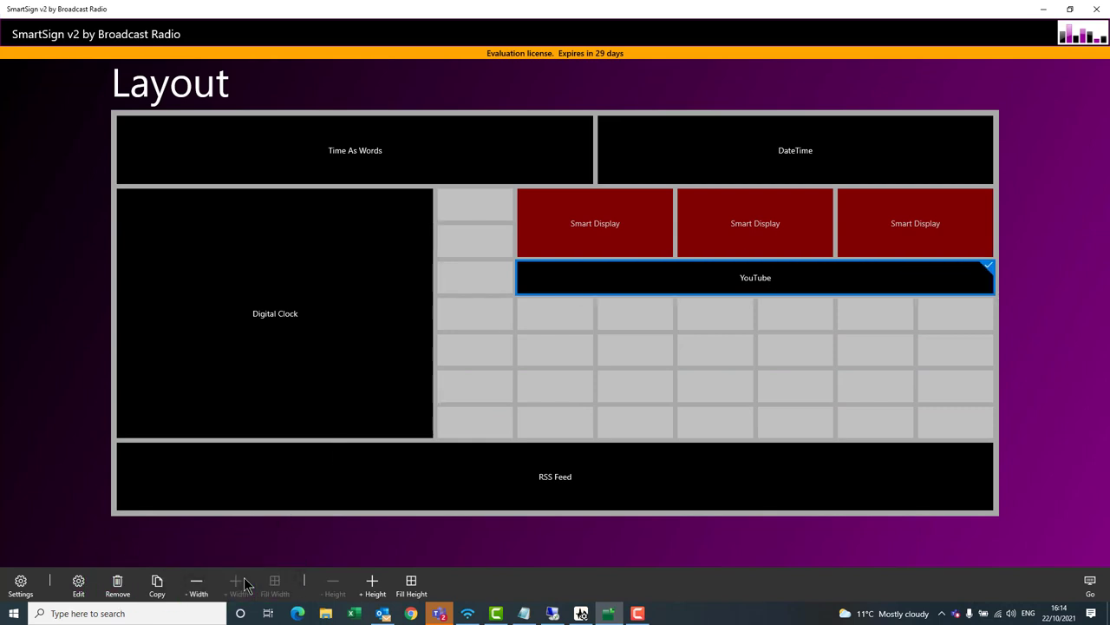
click(373, 581)
click(373, 582)
click(373, 583)
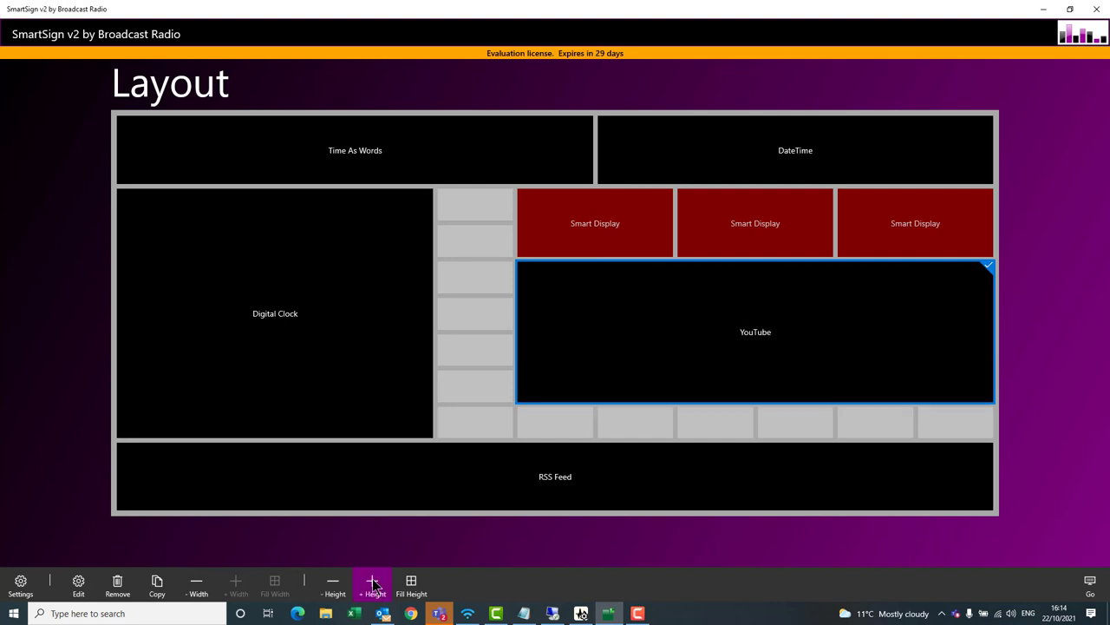
- Increase the YouTube tile's height to five rows, down to the RSS Feed tile, and open its settings
click(373, 584)
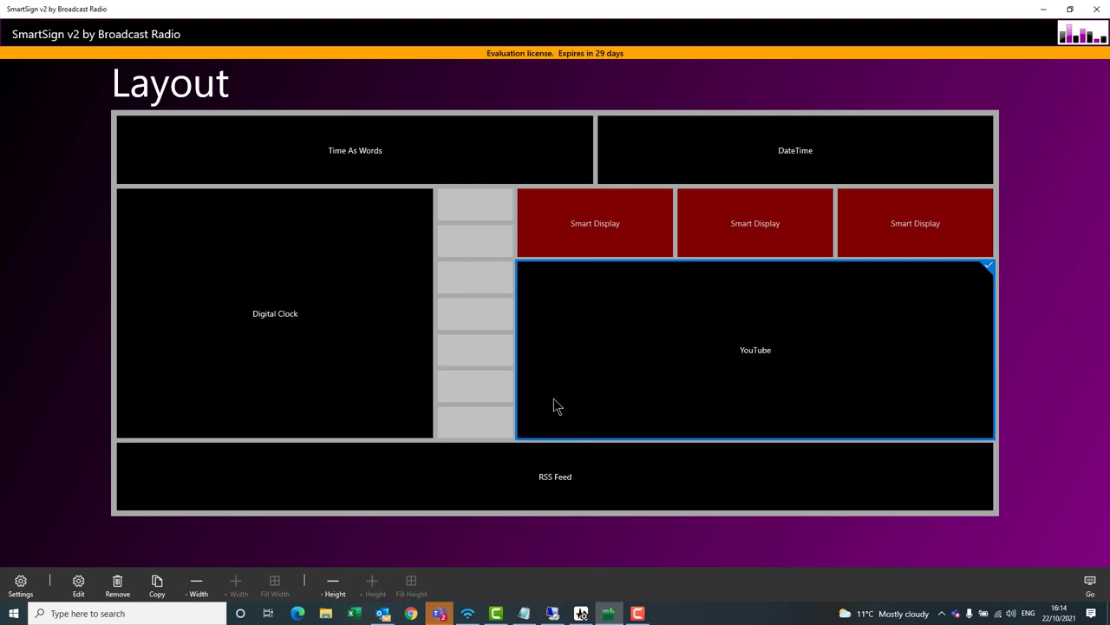
double_click(691, 325)
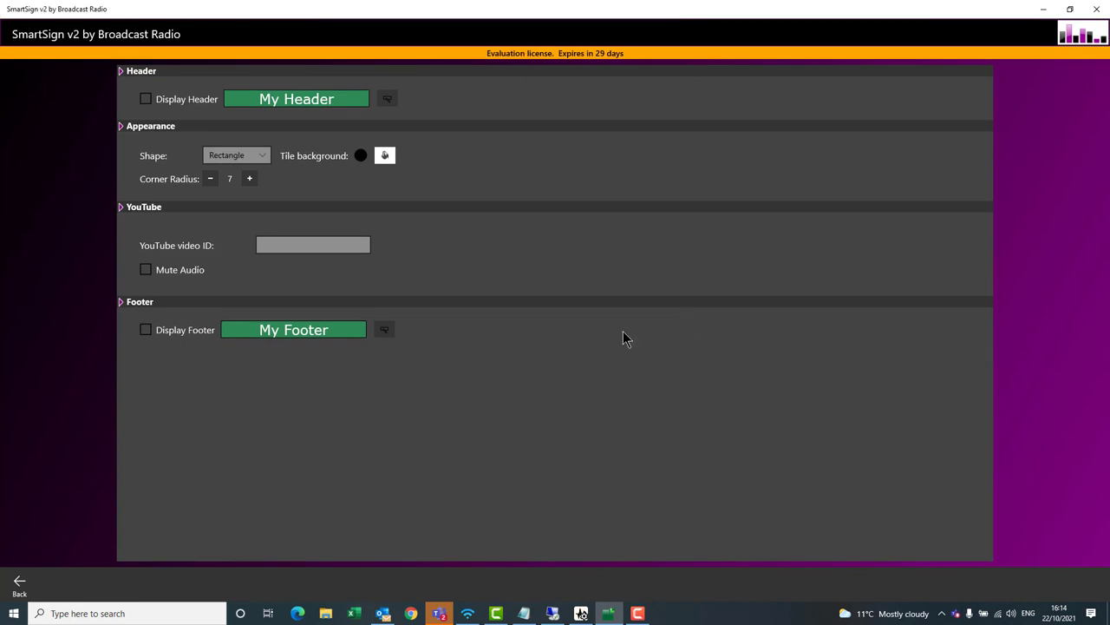
- Set the YouTube video ID to 9Auq9mYxFEE and mute the tile's audio
click(326, 245)
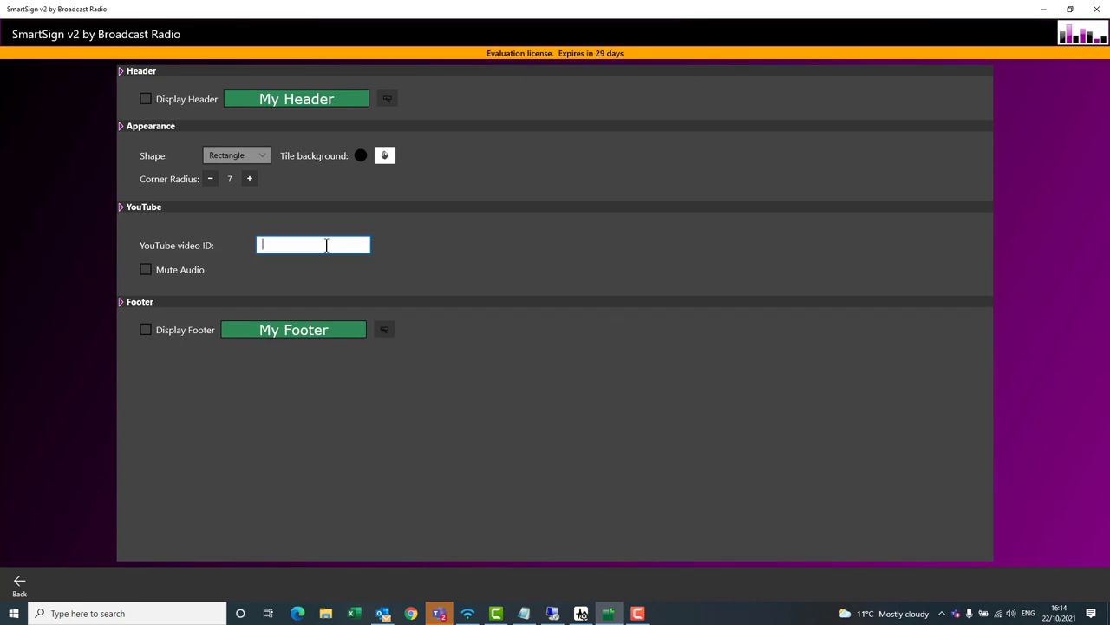
key(F10)
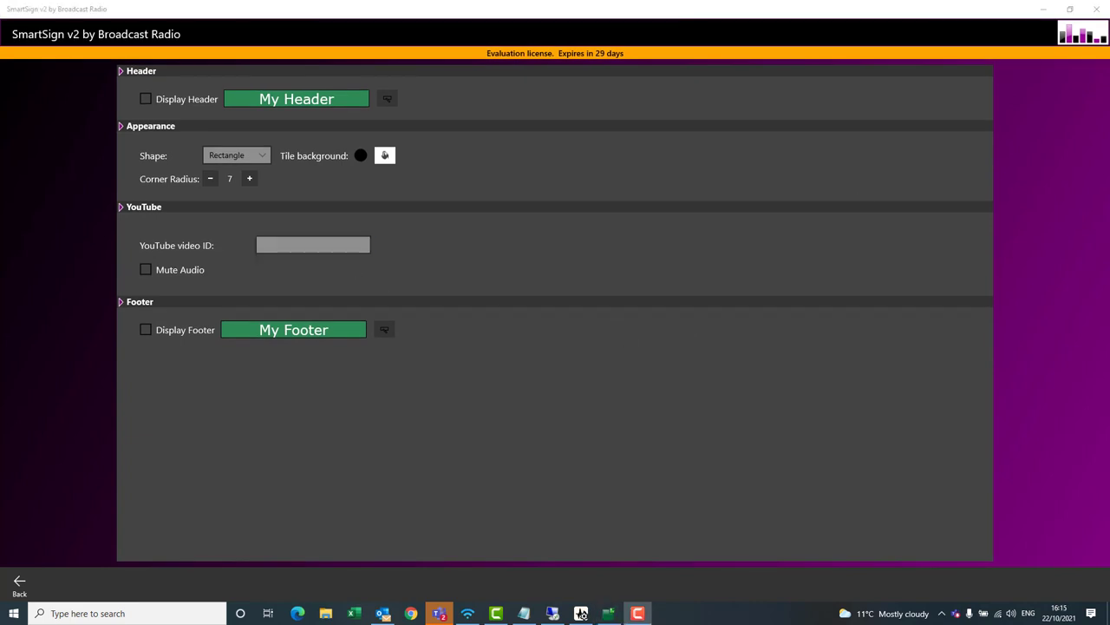
click(296, 246)
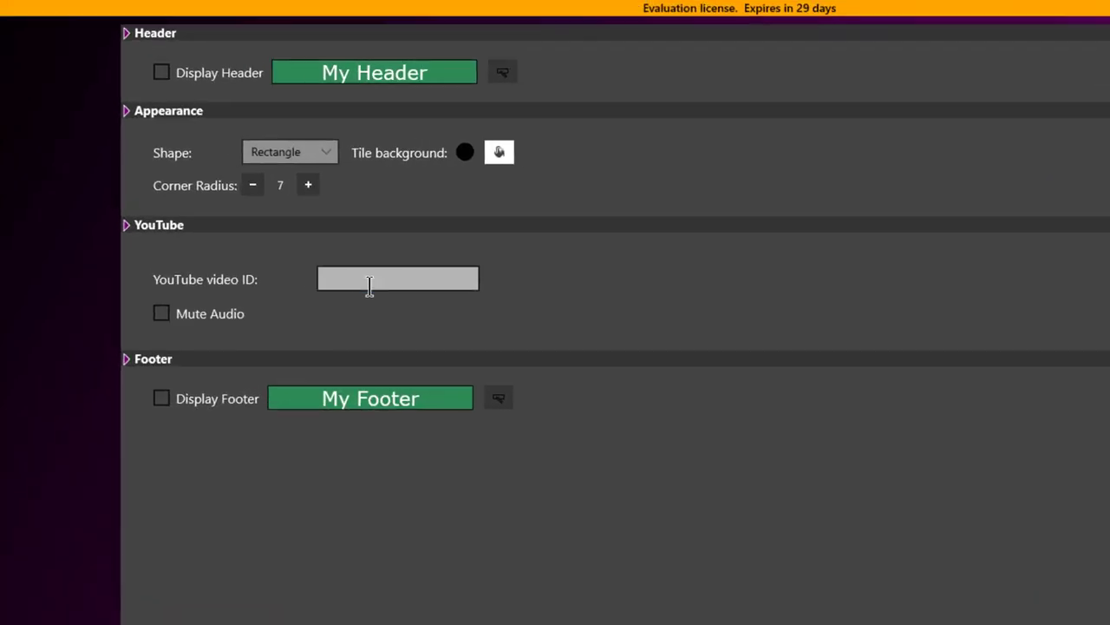
text(9Auq9mYkFEE)
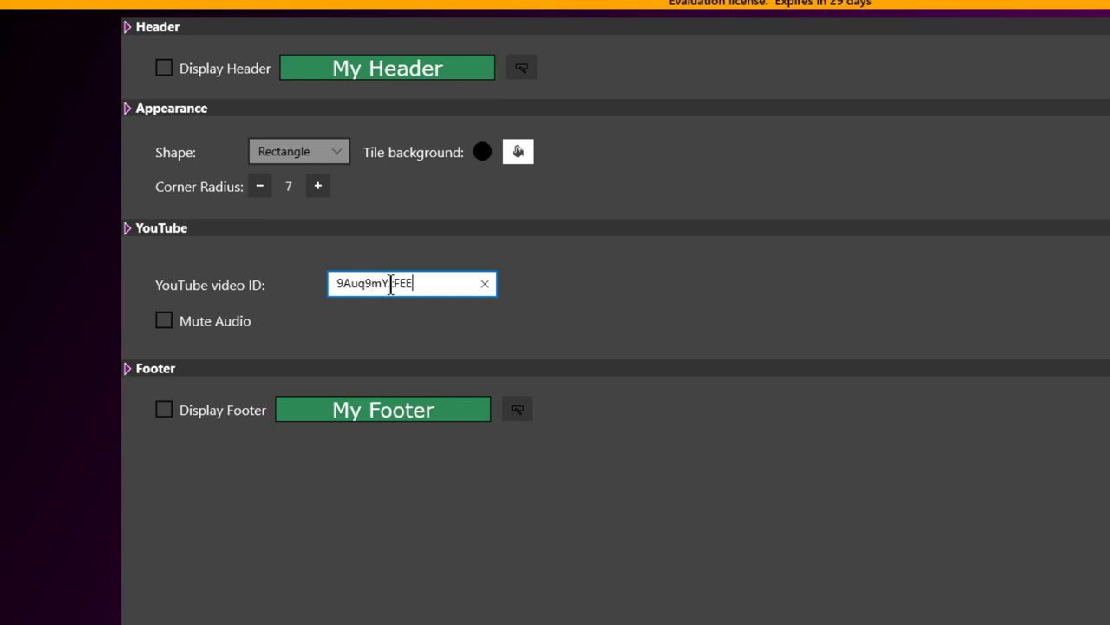
click(202, 322)
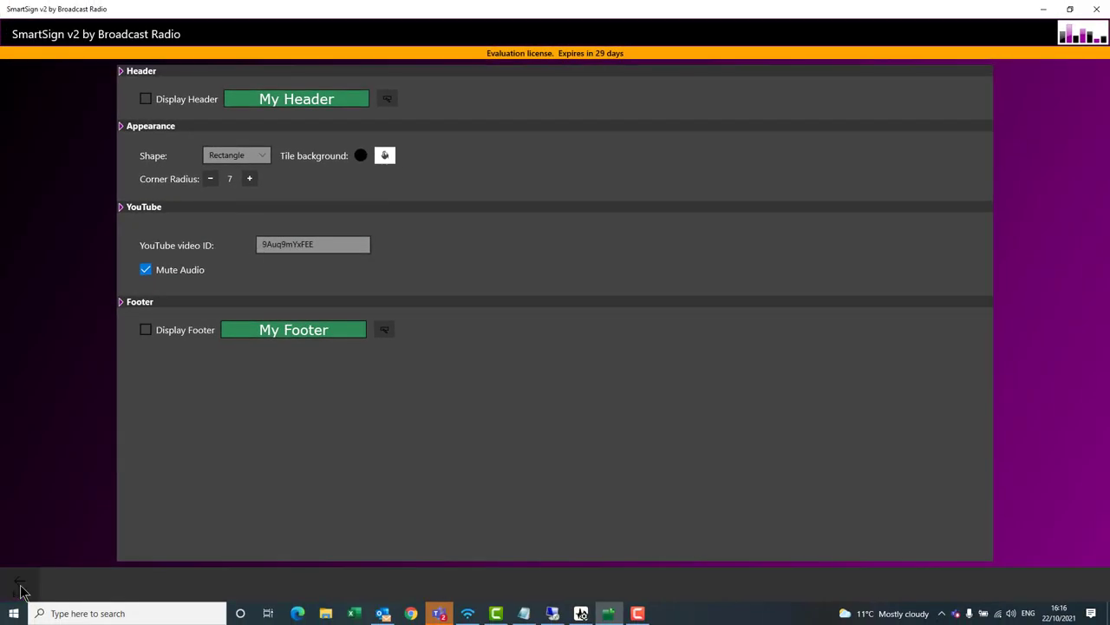
- Leave the YouTube tile's settings and run the layout as the live display
click(21, 586)
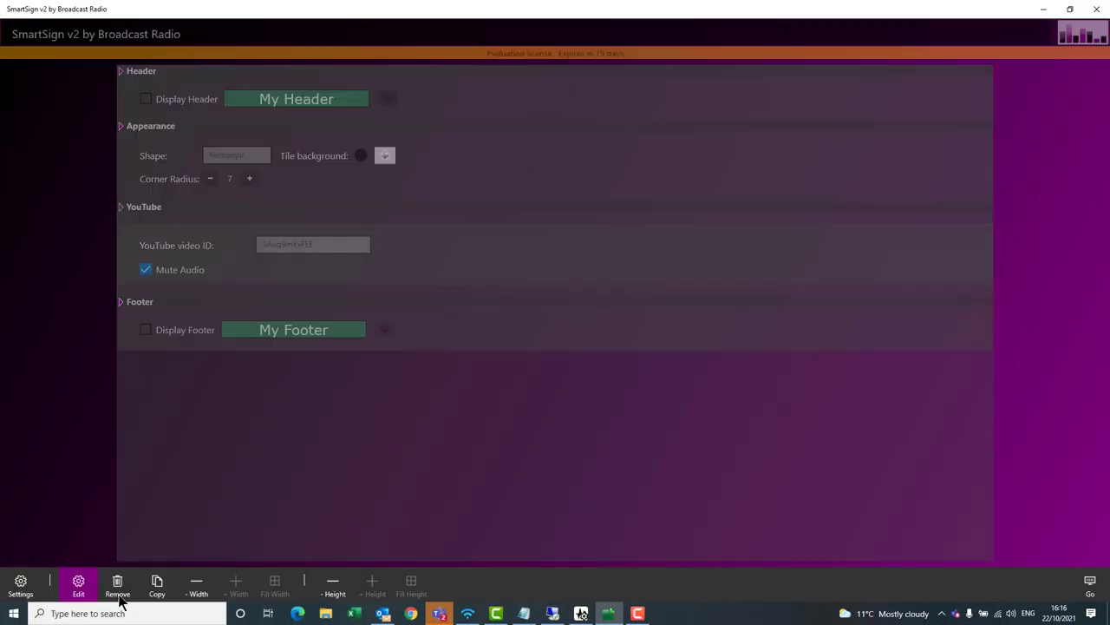
click(1091, 585)
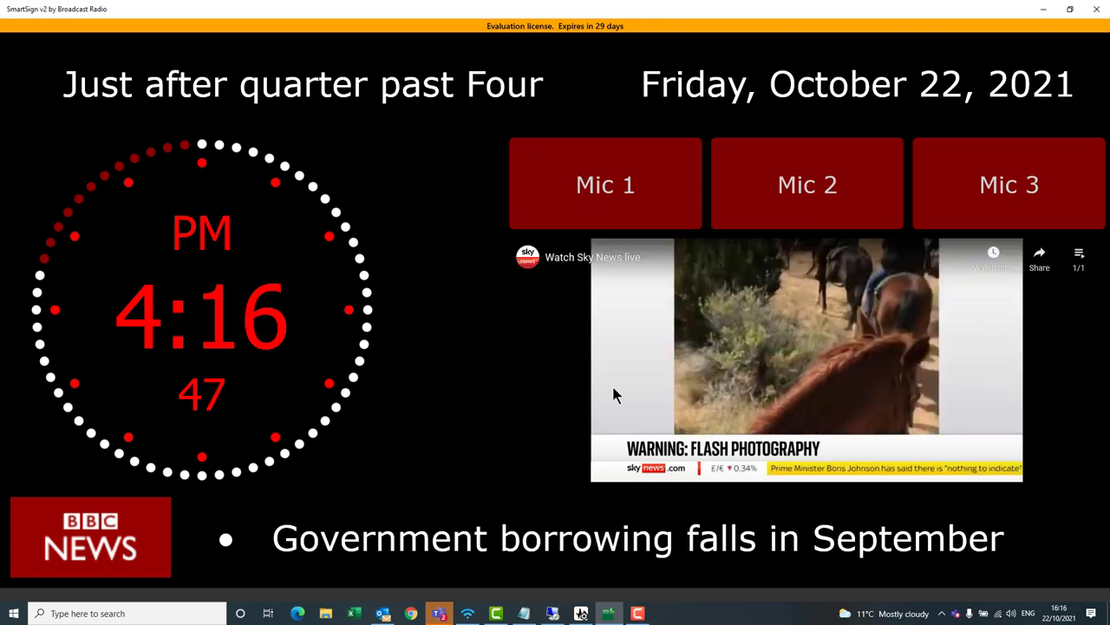
- Open the Broadcast Radio Hardware Service Monitor and switch Mic 2 on and off again to test its tile
click(942, 614)
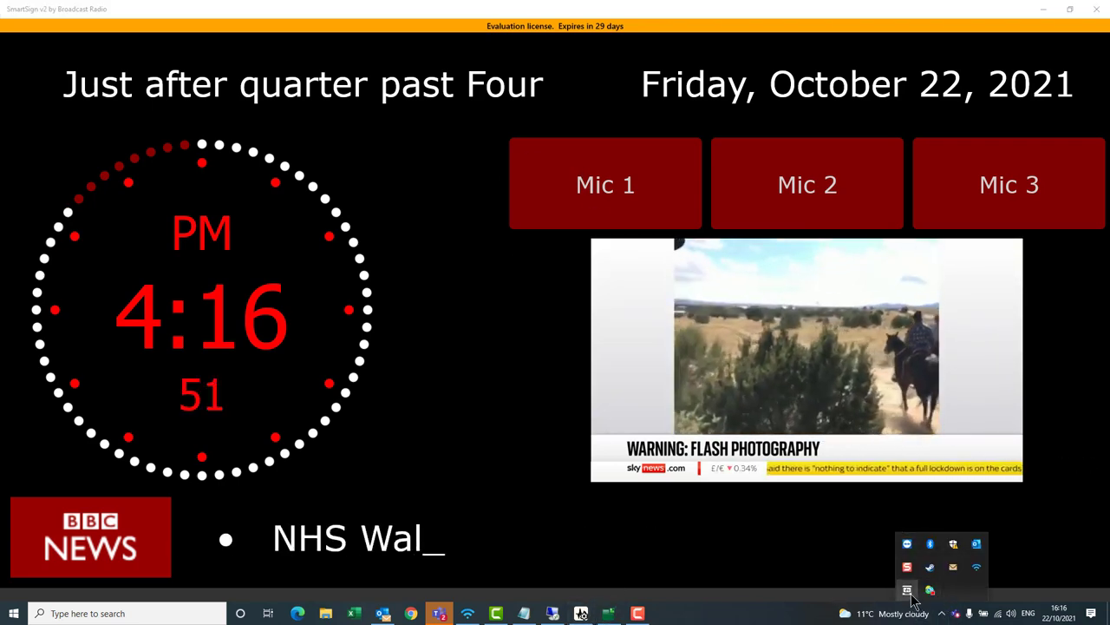
click(908, 591)
click(634, 382)
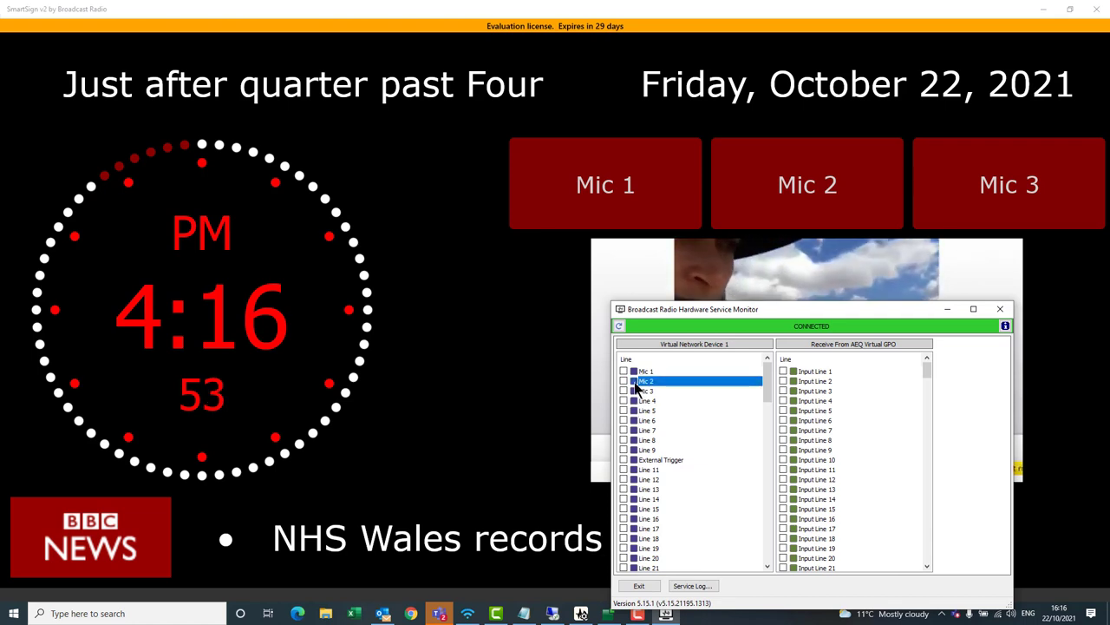
click(624, 379)
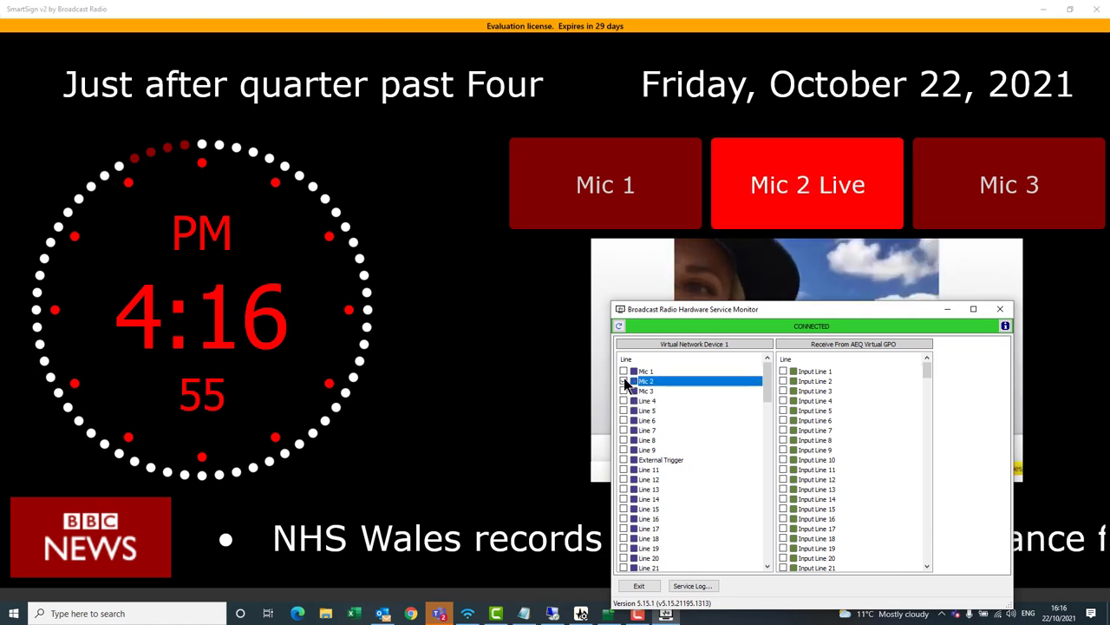
click(624, 381)
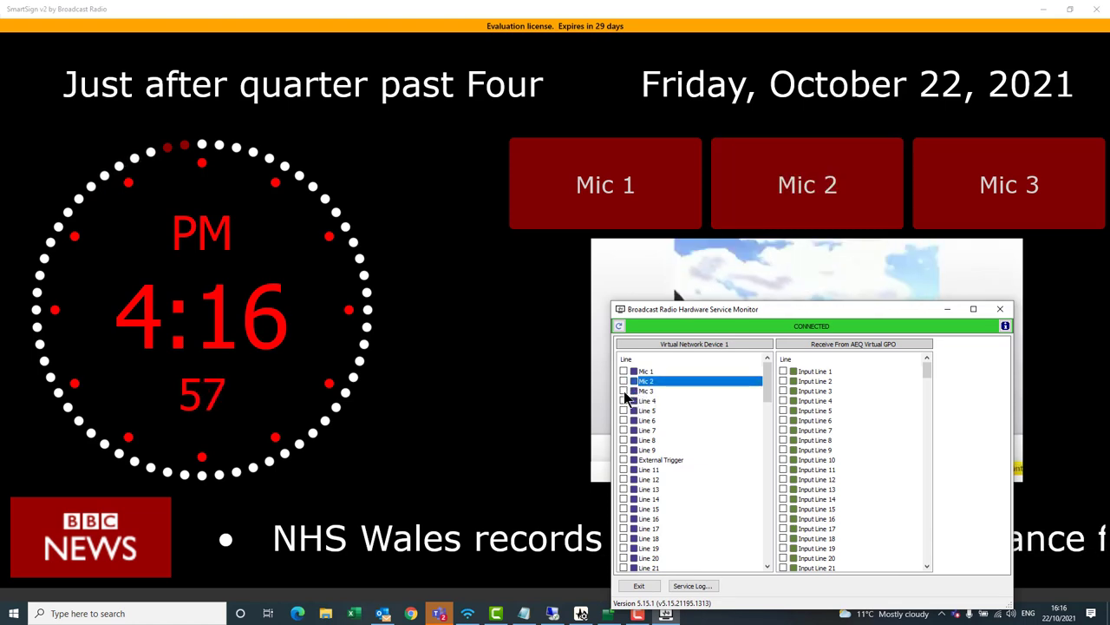
- Switch Mic 3 on and off again to test its tile, and close the Hardware Service Monitor
click(623, 392)
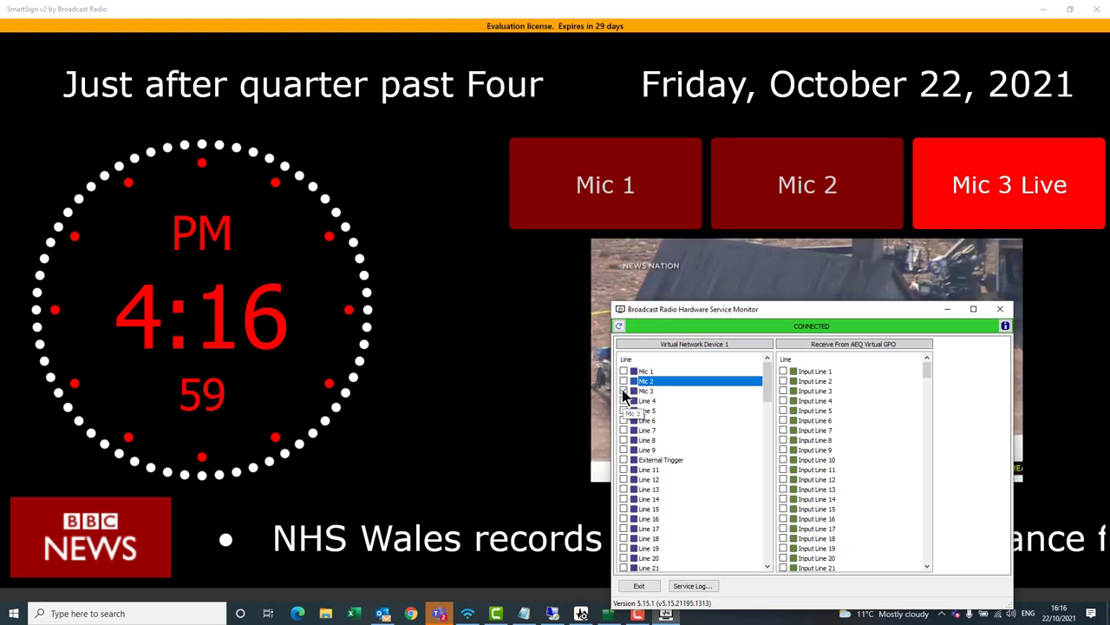
click(624, 391)
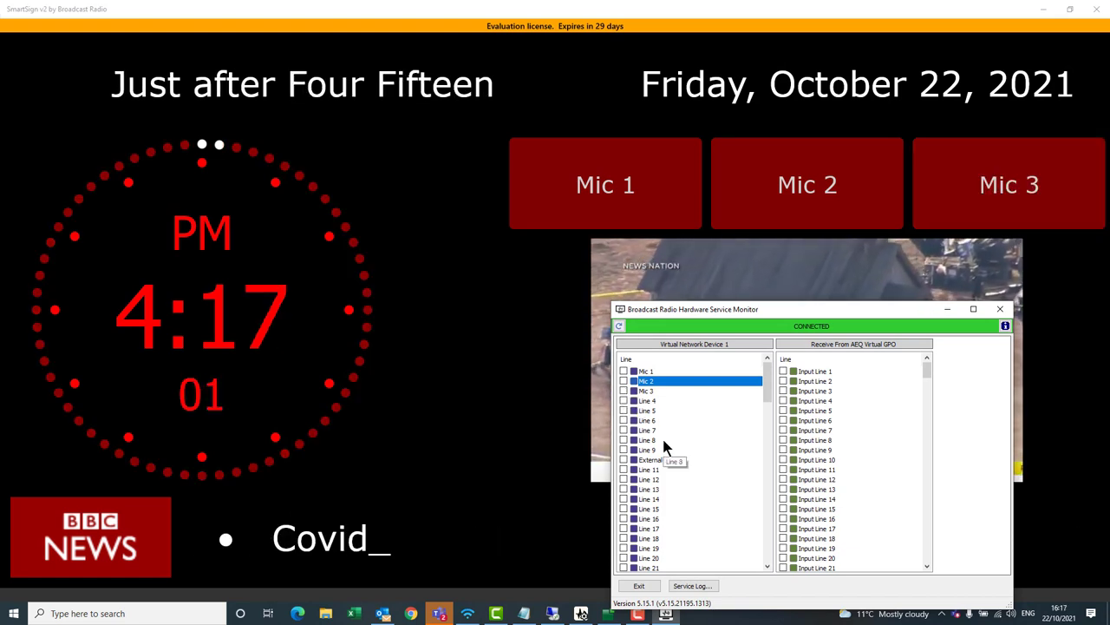
click(1000, 309)
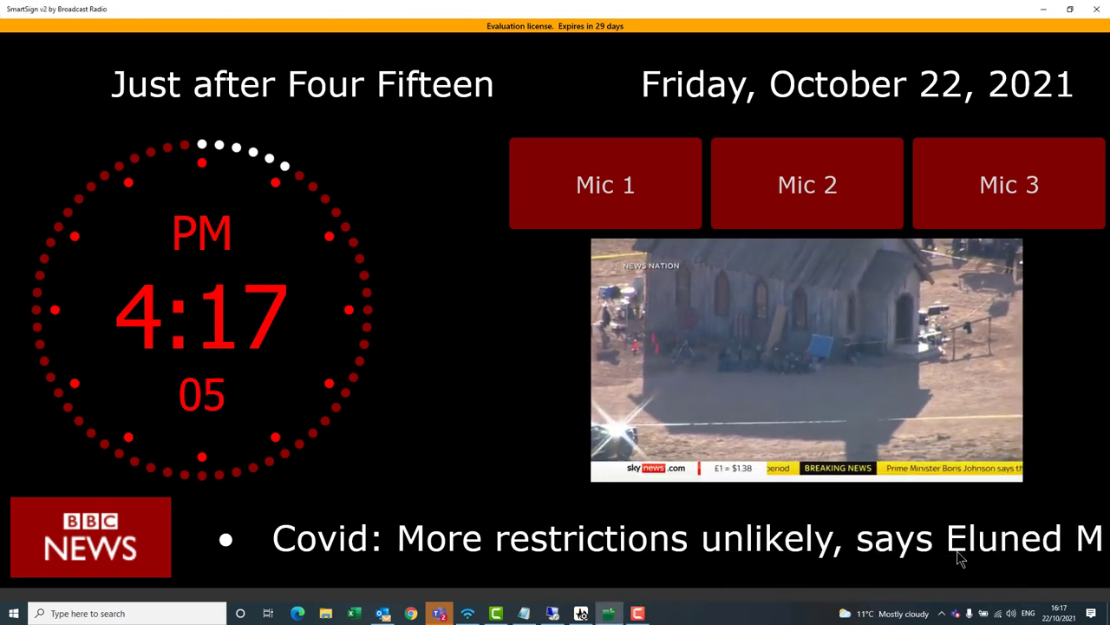